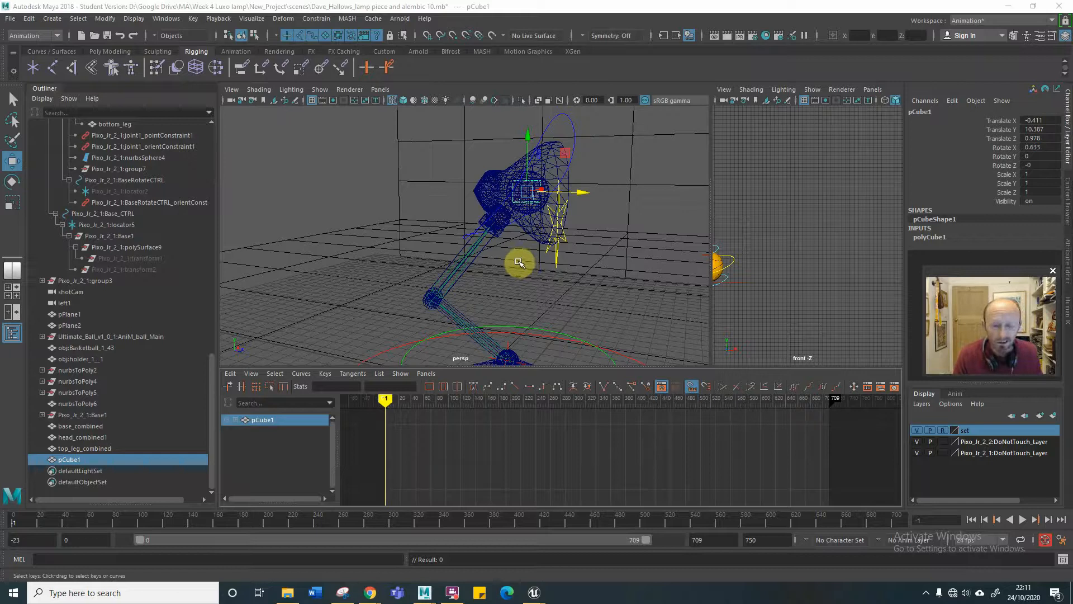
Scrub the lamp and basketball animation up to frame 608 and return to frame 0, examining the scene's motion.
{"action": "left_click", "coordinate": [522, 256]}
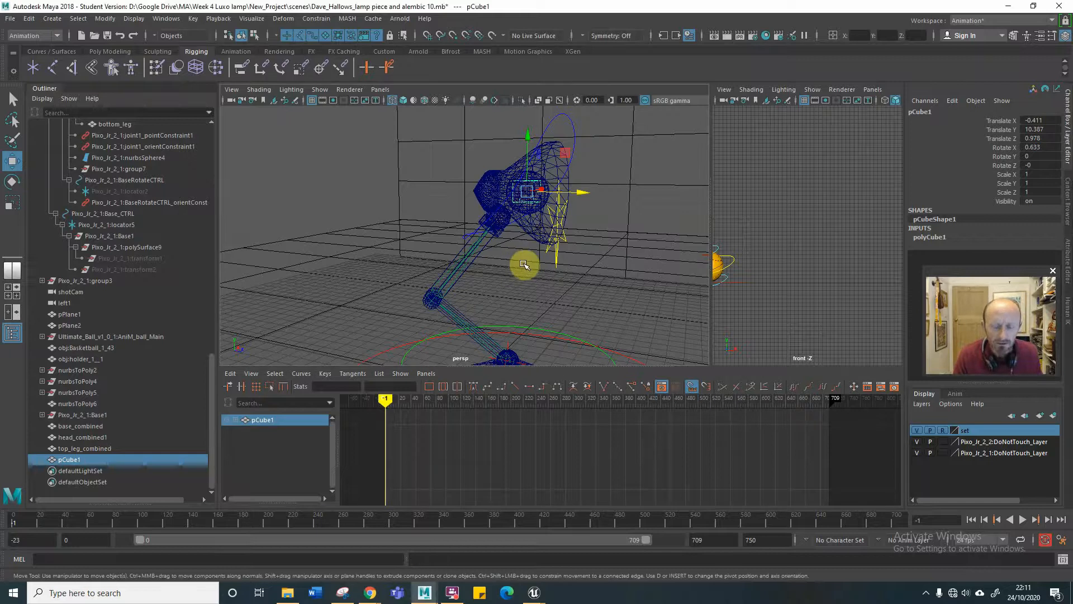
{"action": "left_click_drag", "start_coordinate": [509, 268], "coordinate": [455, 272], "text": "alt"}
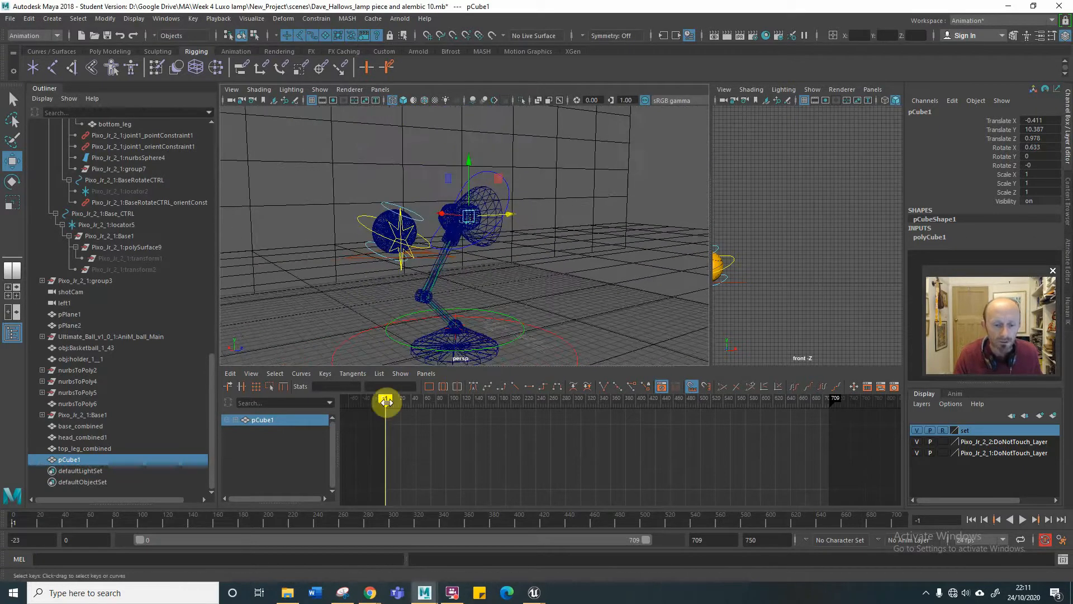
{"action": "left_click_drag", "start_coordinate": [384, 401], "coordinate": [736, 411]}
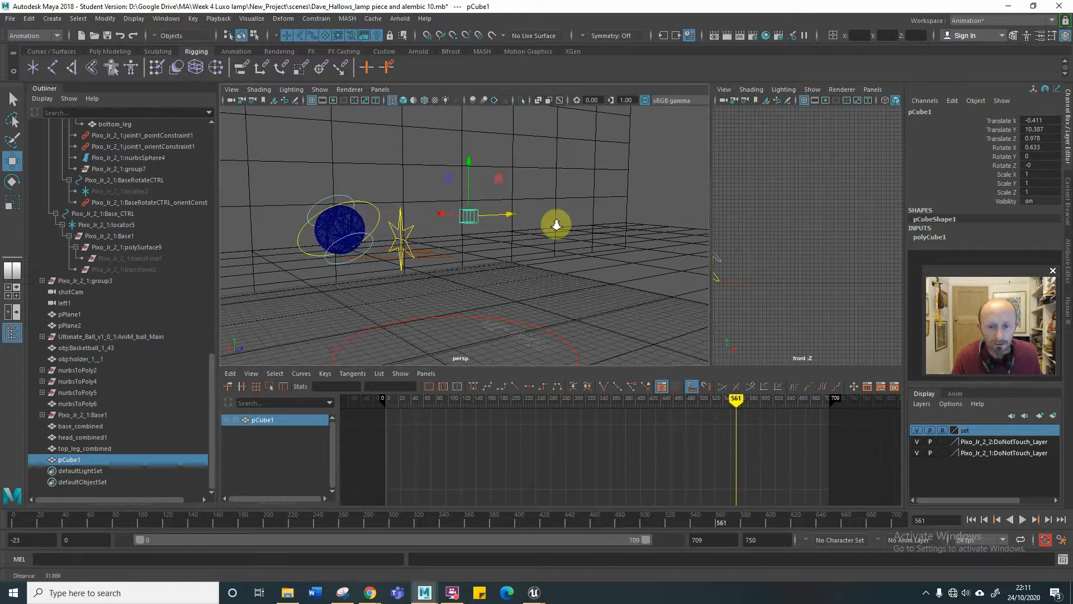
{"action": "left_click_drag", "start_coordinate": [537, 247], "coordinate": [547, 235], "text": "alt"}
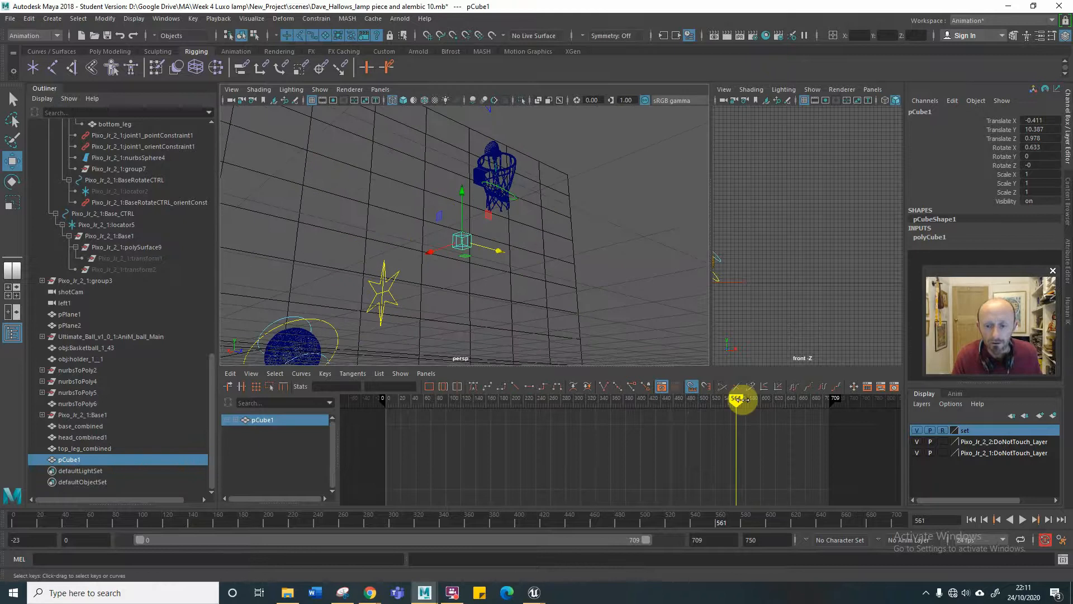
{"action": "left_click_drag", "start_coordinate": [740, 401], "coordinate": [765, 400]}
{"action": "left_click_drag", "start_coordinate": [536, 296], "coordinate": [524, 310], "text": "alt"}
{"action": "mouse_move", "coordinate": [525, 310]}
{"action": "right_mouse_down", "text": "alt"}
{"action": "mouse_move", "coordinate": [489, 309]}
{"action": "mouse_move", "coordinate": [539, 335]}
{"action": "right_mouse_up", "text": "alt"}
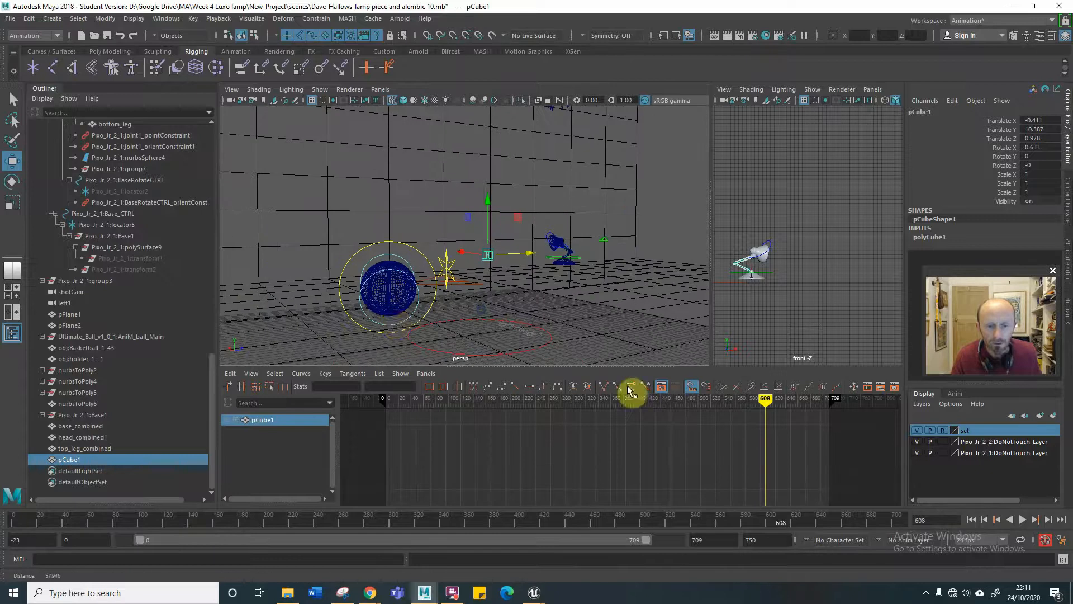
{"action": "mouse_move", "coordinate": [582, 283]}
{"action": "right_mouse_down", "text": "alt"}
{"action": "mouse_move", "coordinate": [565, 295]}
{"action": "mouse_move", "coordinate": [642, 289]}
{"action": "mouse_move", "coordinate": [670, 359]}
{"action": "right_mouse_up", "text": "alt"}
{"action": "left_click_drag", "start_coordinate": [763, 397], "coordinate": [387, 388]}
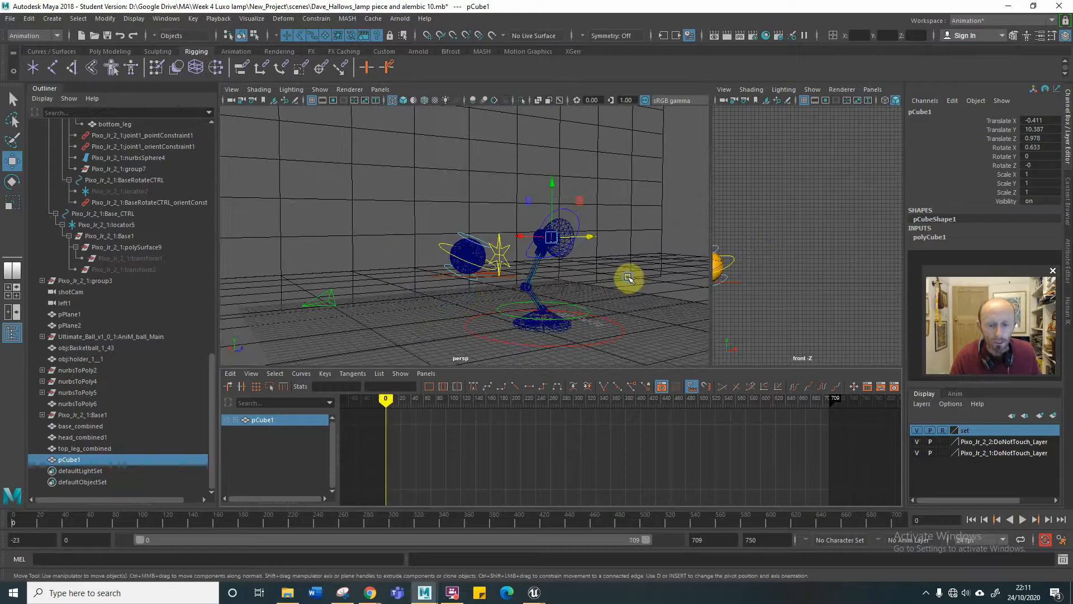
Examine the lamp head and the position of pCube1 inside the bulb at frame 0.
{"action": "scroll", "coordinate": [629, 278], "scroll_direction": "up", "scroll_amount": 2}
{"action": "left_click_drag", "start_coordinate": [631, 278], "coordinate": [563, 289], "text": "alt"}
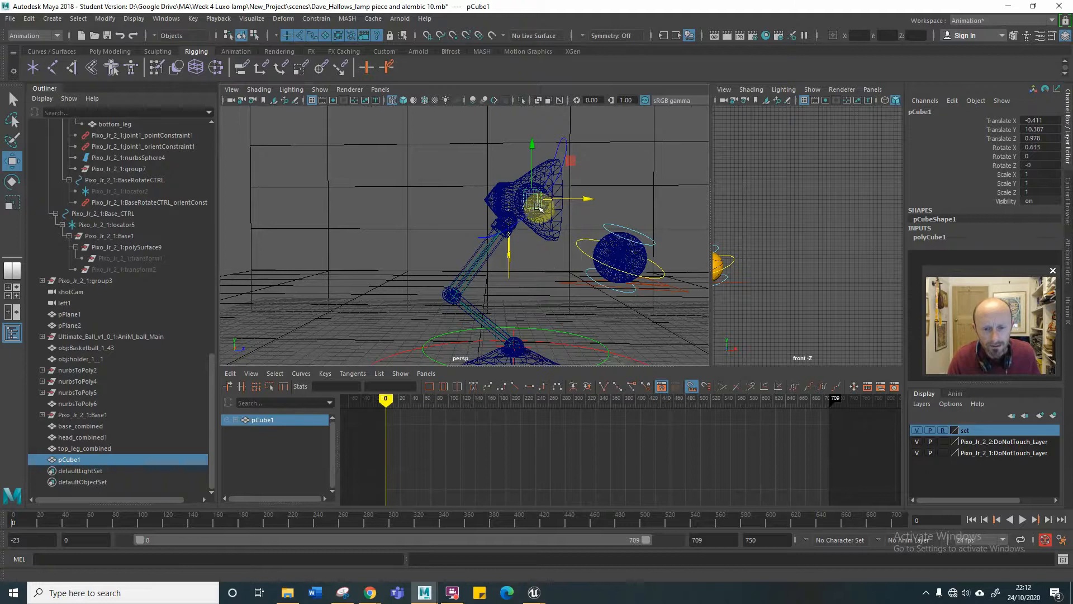
{"action": "left_click_drag", "start_coordinate": [542, 206], "coordinate": [535, 206], "text": "alt"}
{"action": "right_click_drag", "start_coordinate": [536, 205], "coordinate": [616, 201], "text": "alt"}
{"action": "left_click_drag", "start_coordinate": [615, 201], "coordinate": [540, 219], "text": "alt"}
{"action": "middle_click_drag", "start_coordinate": [569, 200], "coordinate": [451, 209], "text": "alt"}
{"action": "mouse_move", "coordinate": [551, 207]}
{"action": "left_mouse_down", "text": "alt"}
{"action": "mouse_move", "coordinate": [539, 216]}
{"action": "mouse_move", "coordinate": [554, 207]}
{"action": "left_mouse_up", "text": "alt"}
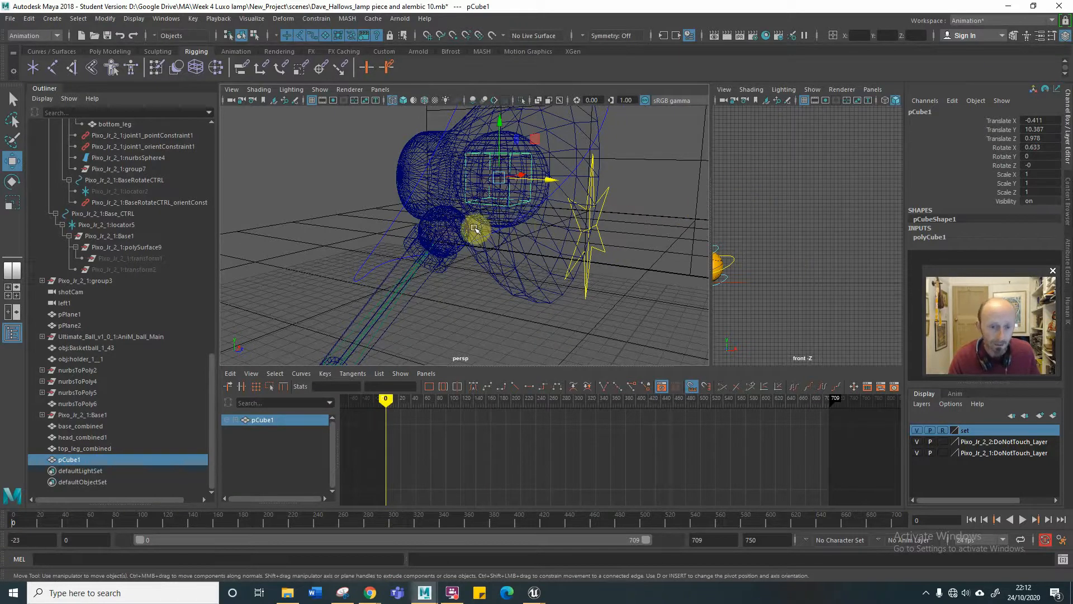
{"action": "right_click_drag", "start_coordinate": [520, 222], "coordinate": [455, 235], "text": "alt"}
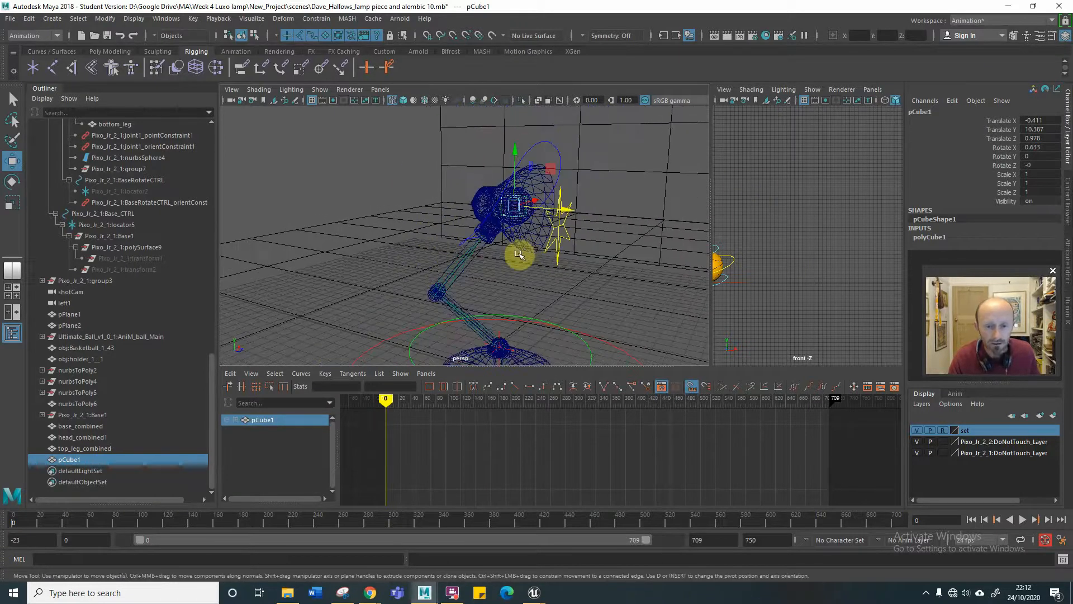
{"action": "left_click_drag", "start_coordinate": [519, 254], "coordinate": [537, 240], "text": "alt"}
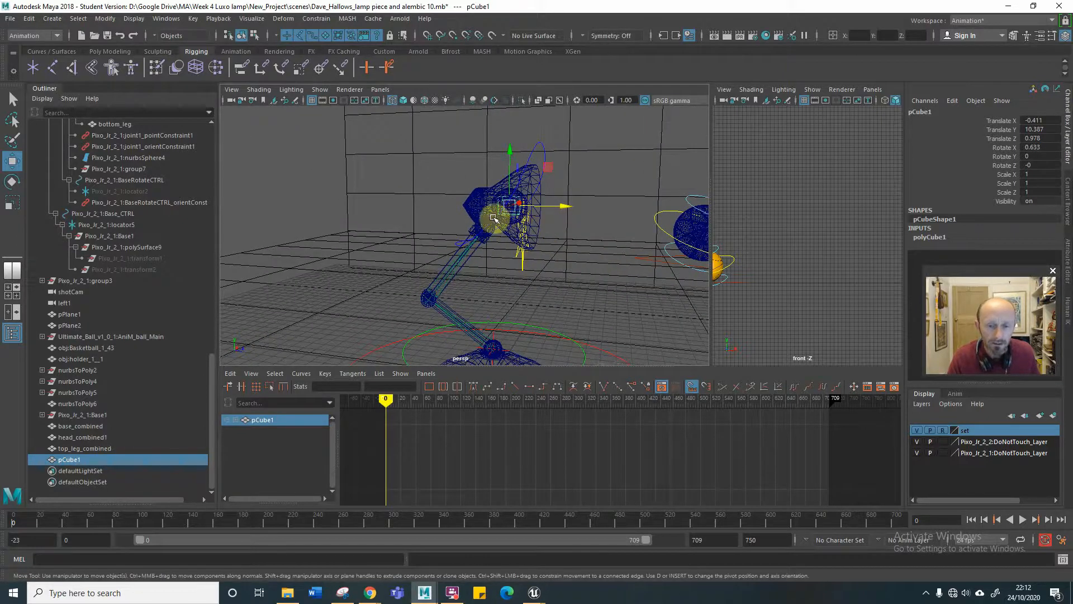
{"action": "left_click_drag", "start_coordinate": [536, 242], "coordinate": [544, 262], "text": "alt"}
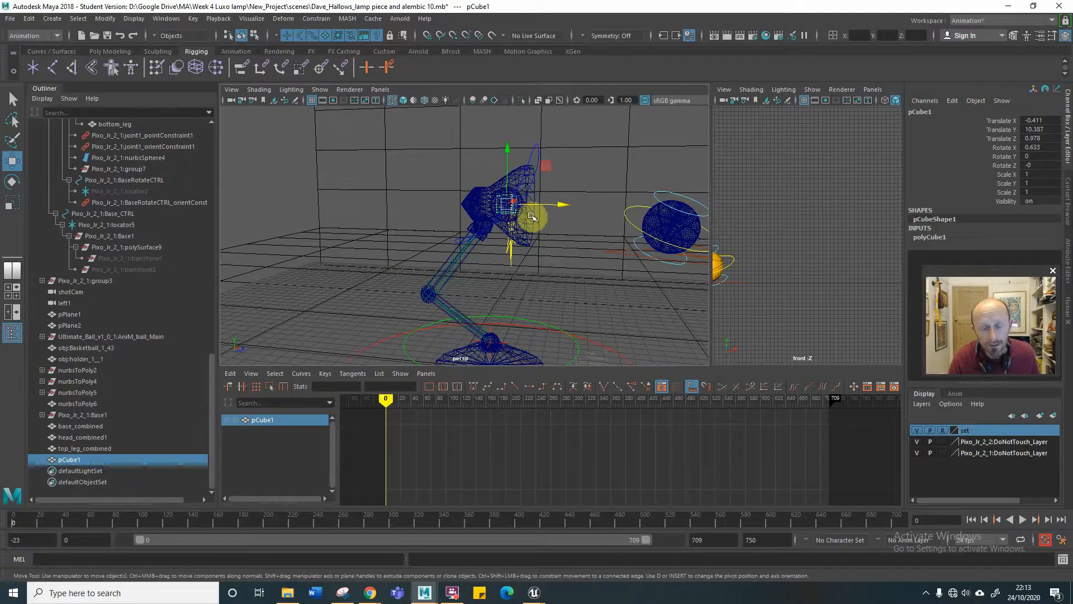
{"action": "mouse_move", "coordinate": [502, 229]}
{"action": "left_mouse_down", "text": "alt"}
{"action": "mouse_move", "coordinate": [415, 232]}
{"action": "mouse_move", "coordinate": [504, 233]}
{"action": "left_mouse_up", "text": "alt"}
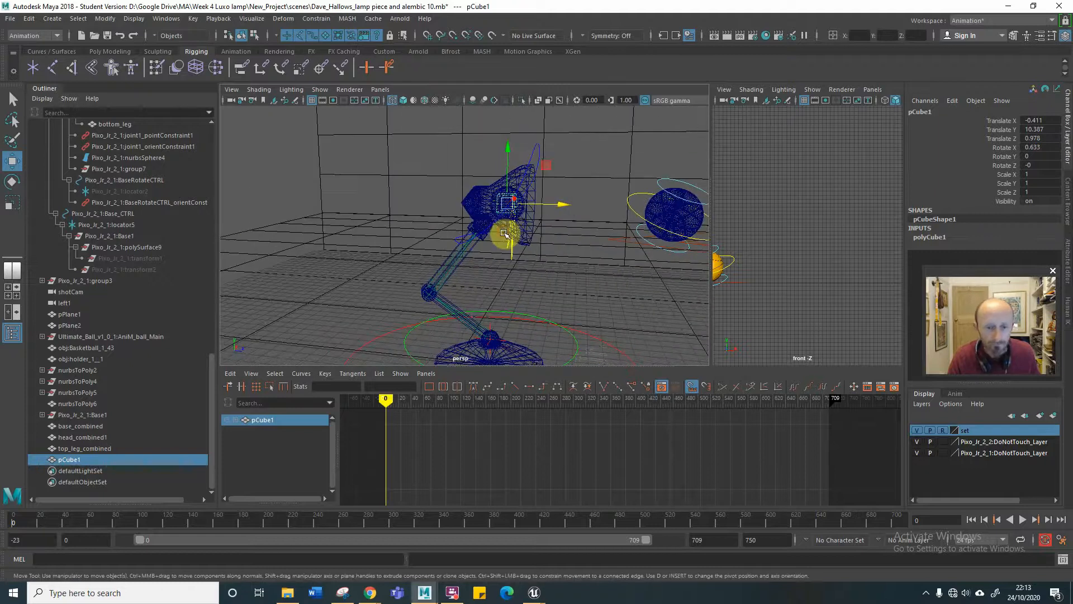
Select the bulb mesh under the lamp's IK_joint4 and open the Alembic selection export with its advanced options in view.
{"action": "left_click_drag", "start_coordinate": [210, 373], "coordinate": [229, 258]}
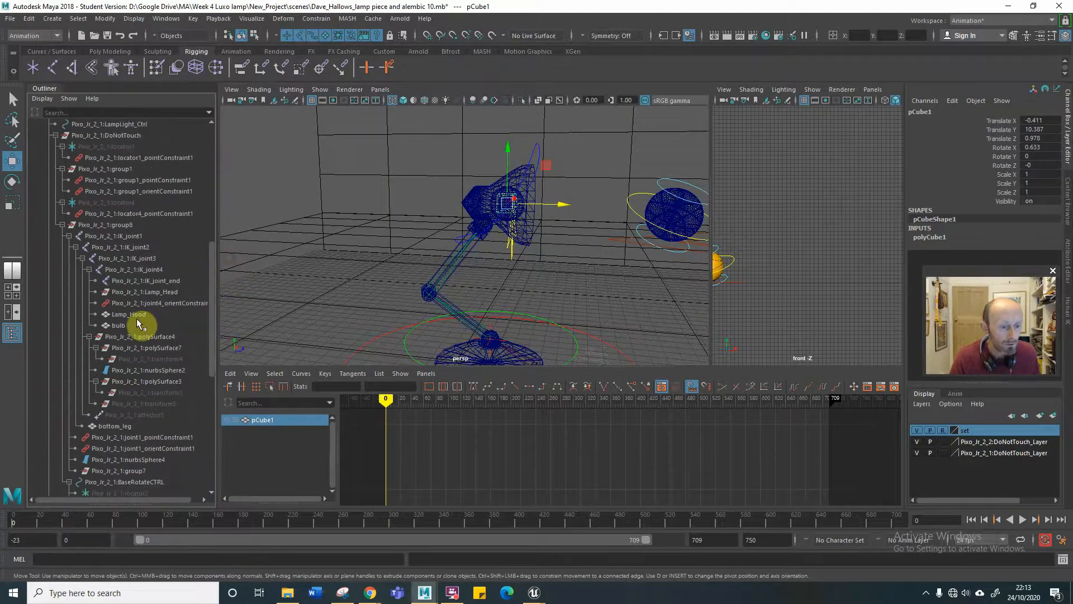
{"action": "left_click", "coordinate": [136, 323]}
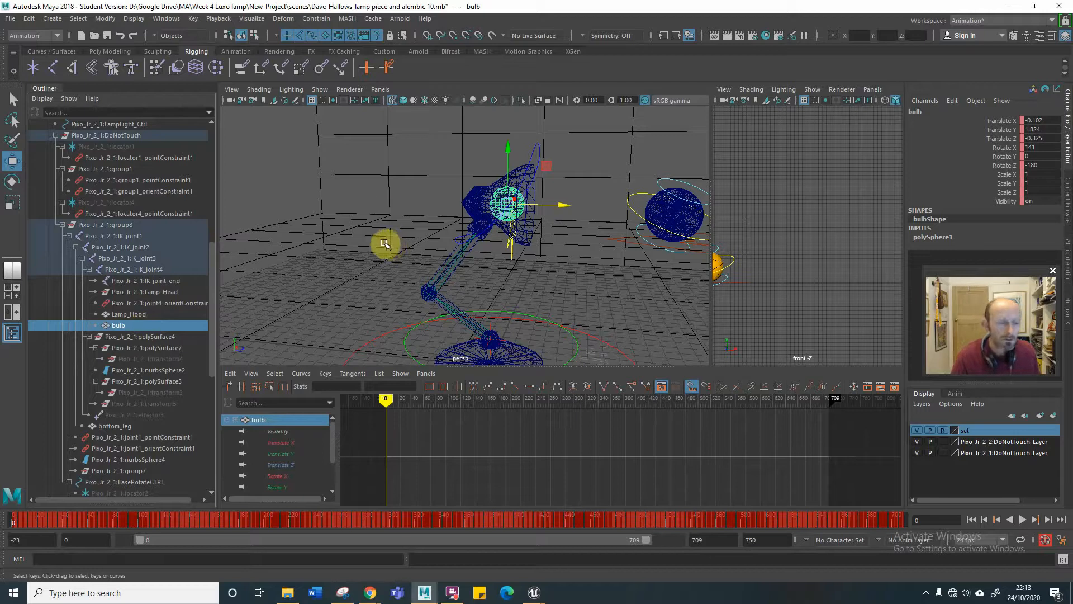
{"action": "left_click", "coordinate": [373, 18]}
{"action": "mouse_move", "coordinate": [392, 40]}
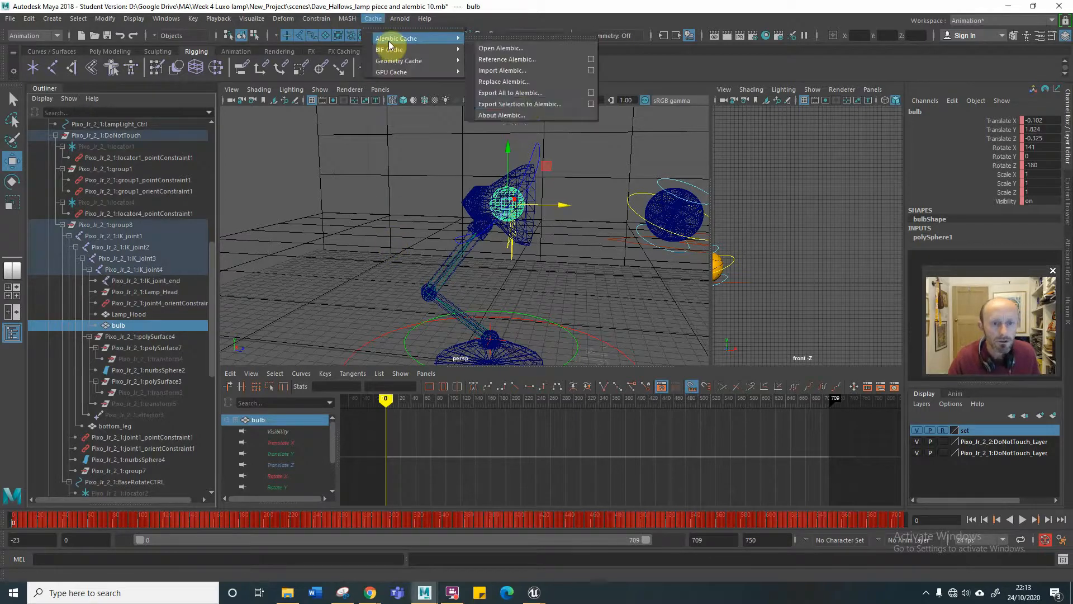
{"action": "left_click", "coordinate": [521, 105]}
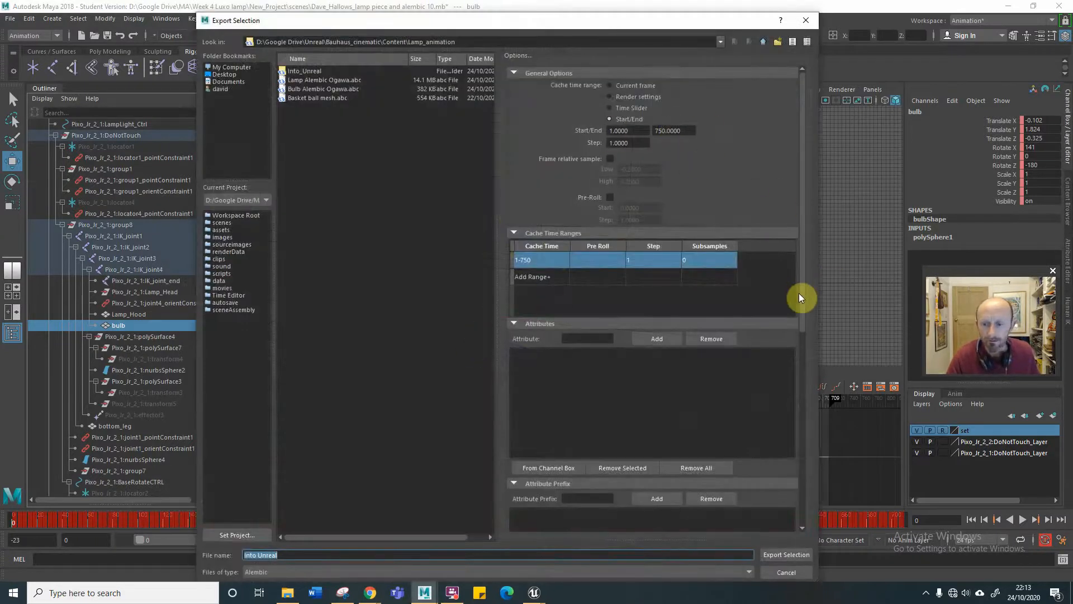
{"action": "left_click_drag", "start_coordinate": [803, 293], "coordinate": [767, 497]}
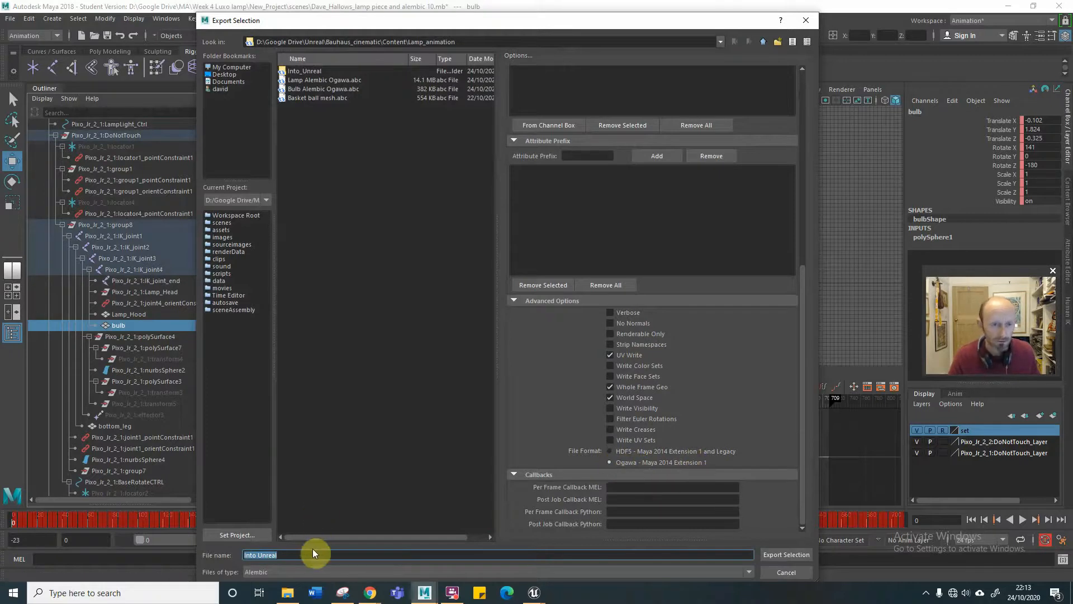
Export the bulb into the Into_Unreal folder as an Alembic file named "Bulb alembic".
{"action": "double_click", "coordinate": [315, 70]}
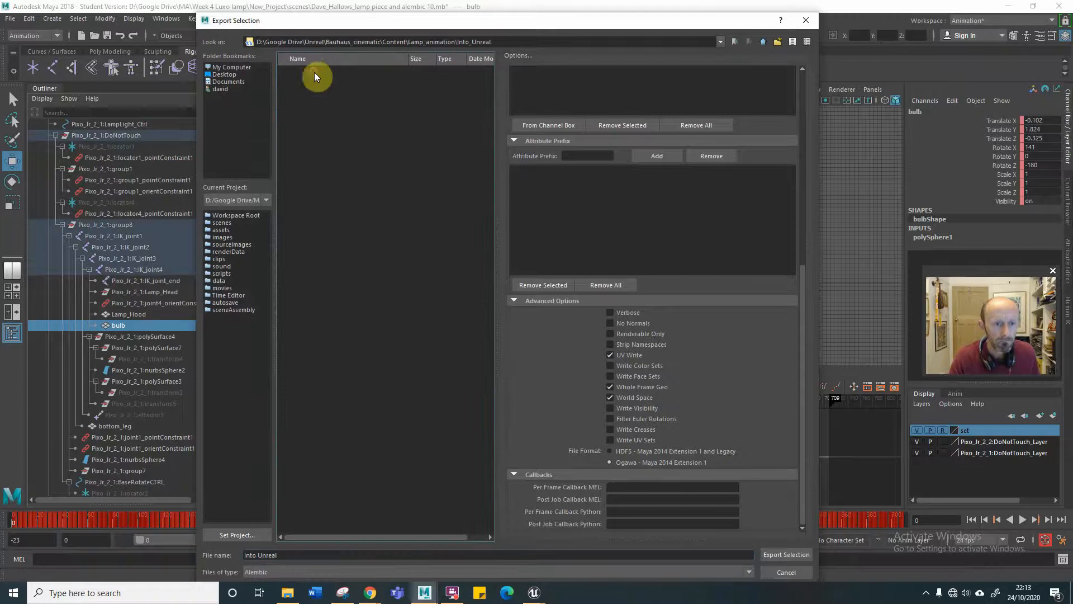
{"action": "left_click", "coordinate": [305, 554]}
{"action": "key", "text": "BackSpace"}
{"action": "key", "text": "BackSpace"}
{"action": "key", "text": "BackSpace"}
{"action": "key", "text": "BackSpace"}
{"action": "key", "text": "BackSpace"}
{"action": "key", "text": "BackSpace"}
{"action": "key", "text": "BackSpace"}
{"action": "key", "text": "BackSpace"}
{"action": "key", "text": "BackSpace"}
{"action": "key", "text": "BackSpace"}
{"action": "key", "text": "BackSpace"}
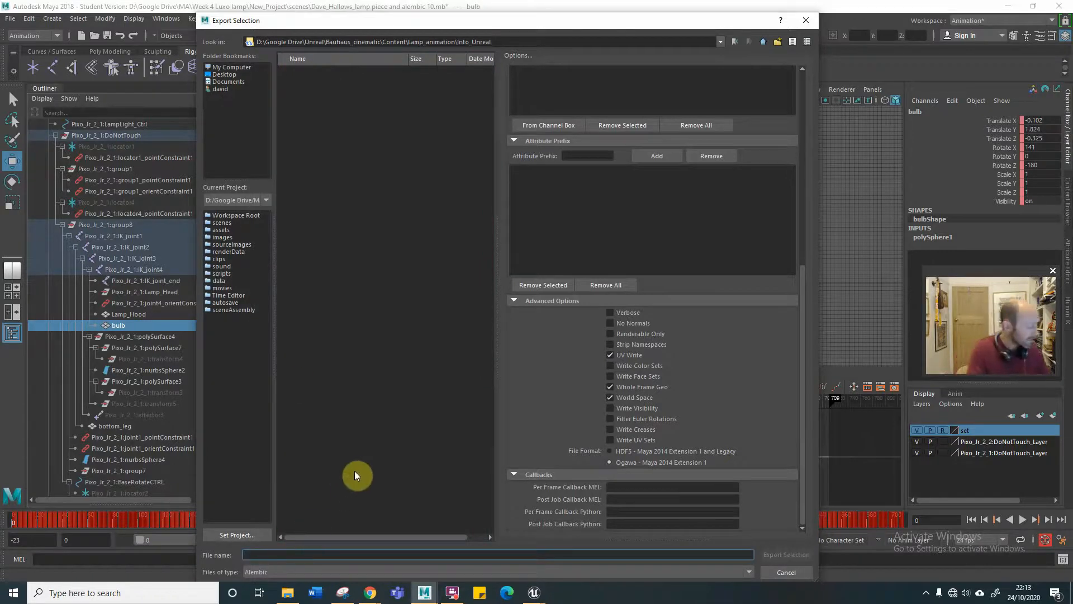
{"action": "type", "text": "Bulb"}
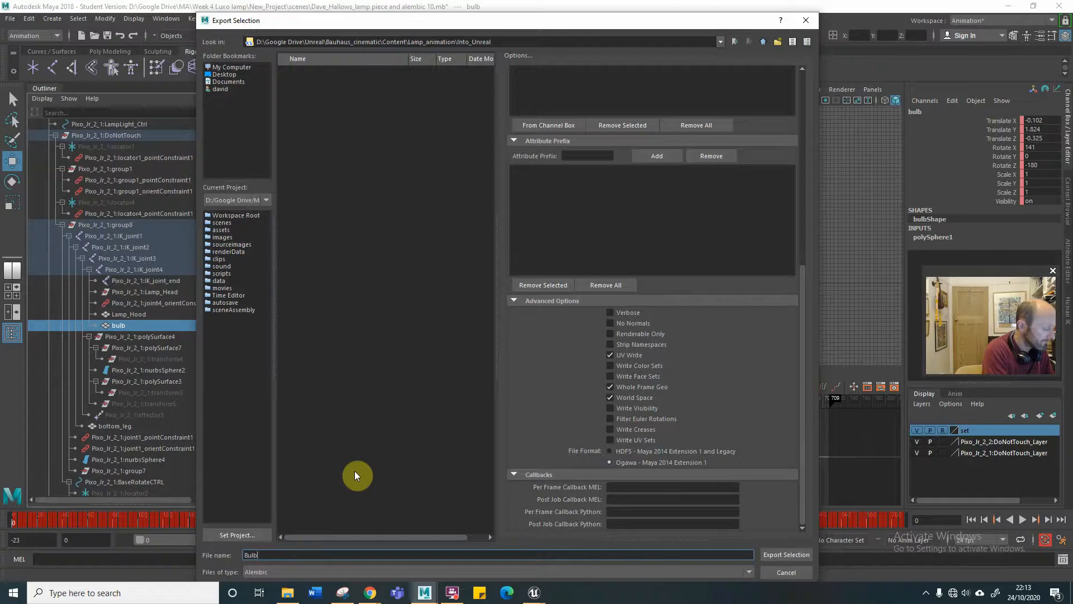
{"action": "type", "text": " alembic"}
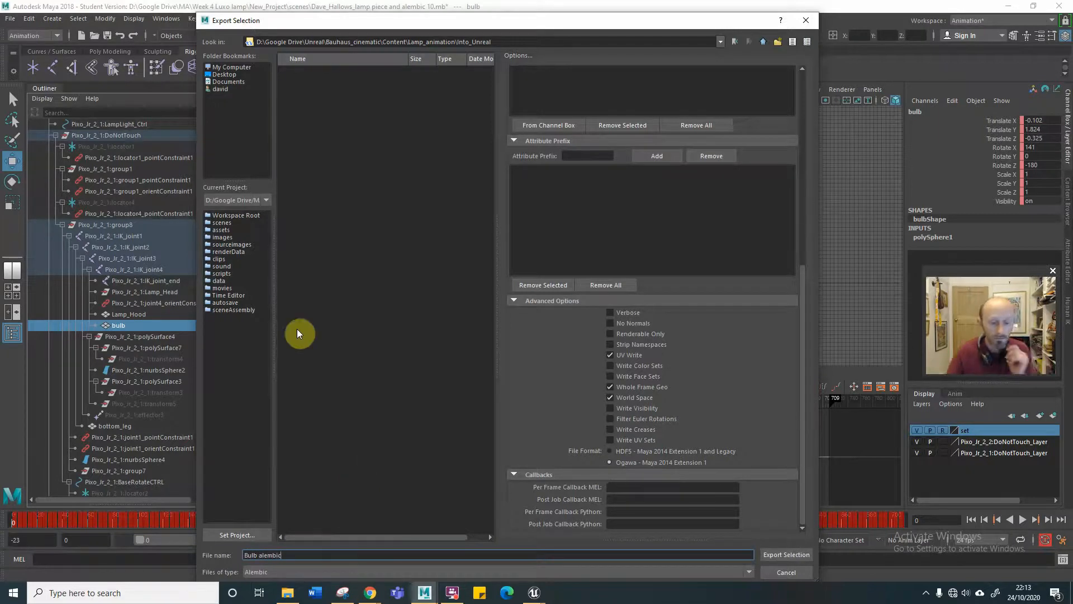
{"action": "left_click", "coordinate": [785, 554]}
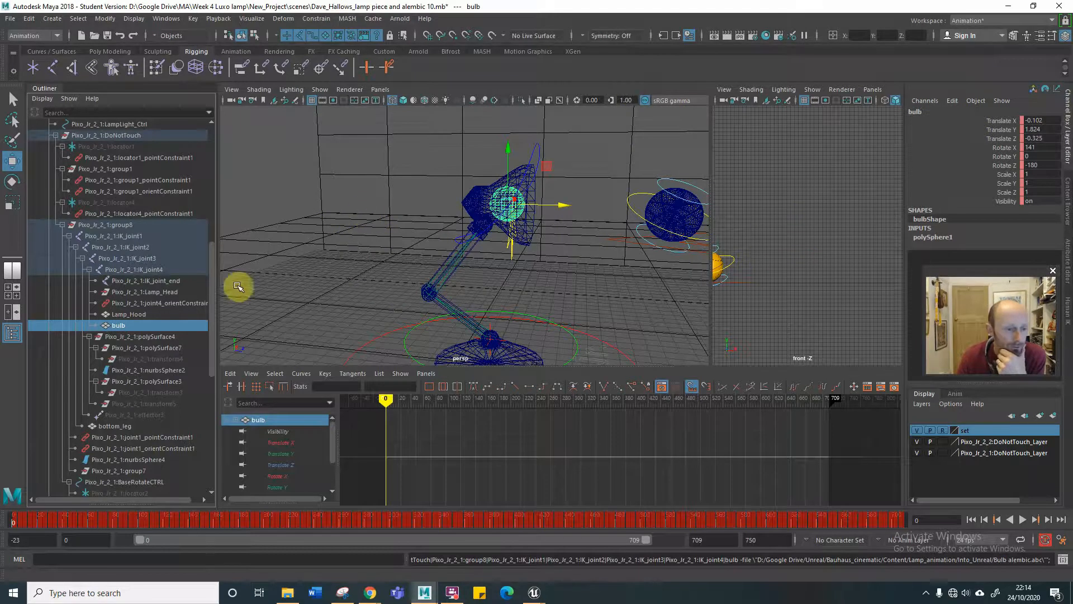
Select the lamp meshes Lamp_Hood, bottom_leg, base_combined, head_combined1 and top_leg_combined together.
{"action": "left_click", "coordinate": [133, 313]}
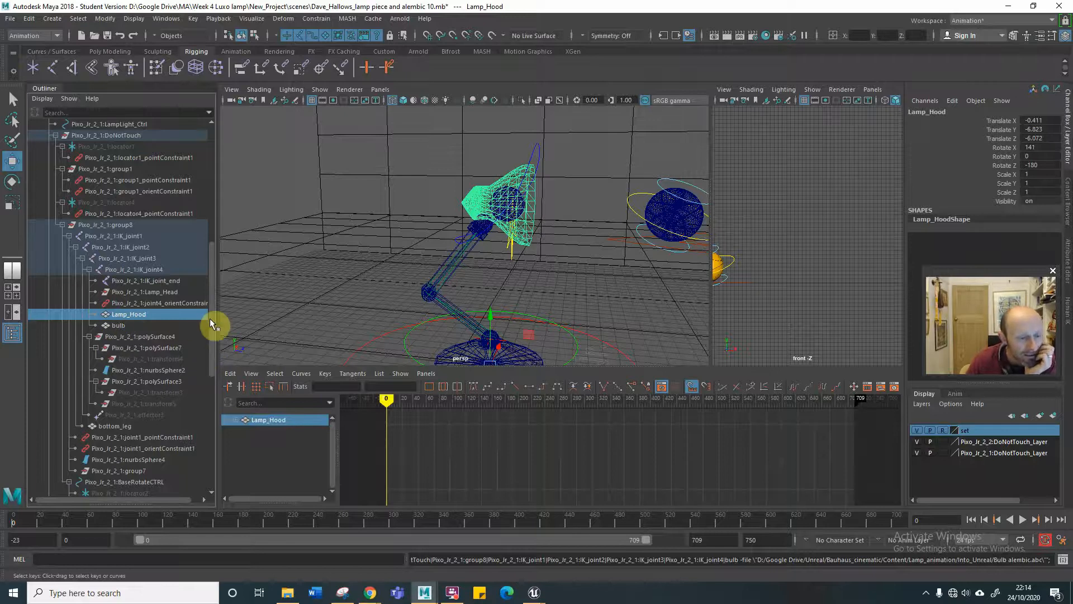
{"action": "left_click", "coordinate": [157, 323]}
{"action": "left_click", "coordinate": [163, 312]}
{"action": "left_click_drag", "start_coordinate": [209, 321], "coordinate": [207, 351]}
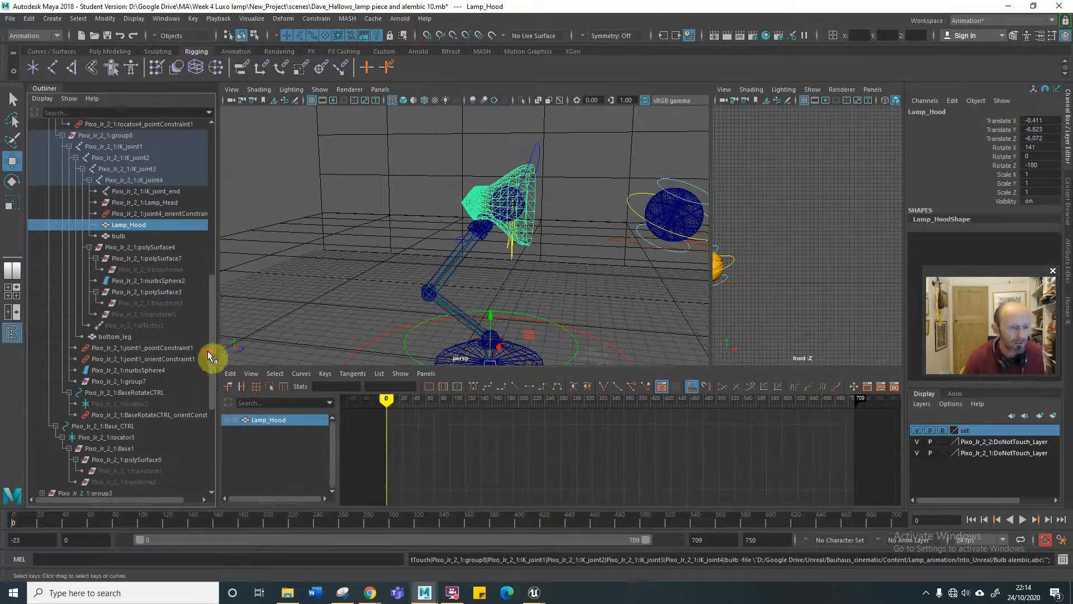
{"action": "left_click", "coordinate": [118, 337], "text": "ctrl"}
{"action": "left_click_drag", "start_coordinate": [210, 338], "coordinate": [189, 401]}
{"action": "left_click", "coordinate": [84, 449], "text": "ctrl"}
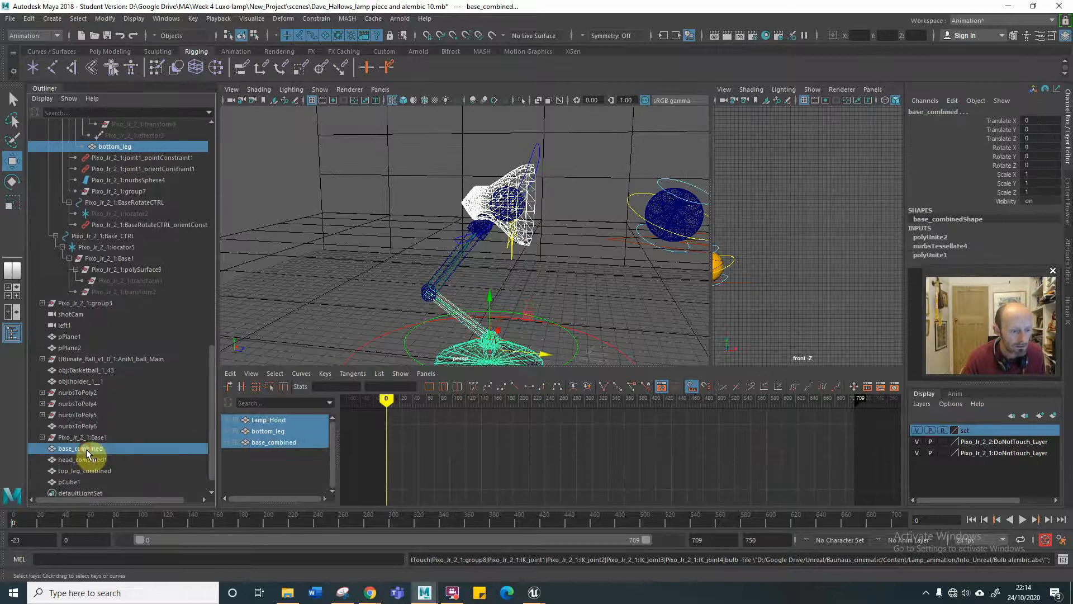
{"action": "left_click", "coordinate": [87, 460], "text": "ctrl"}
{"action": "left_click", "coordinate": [95, 471], "text": "ctrl"}
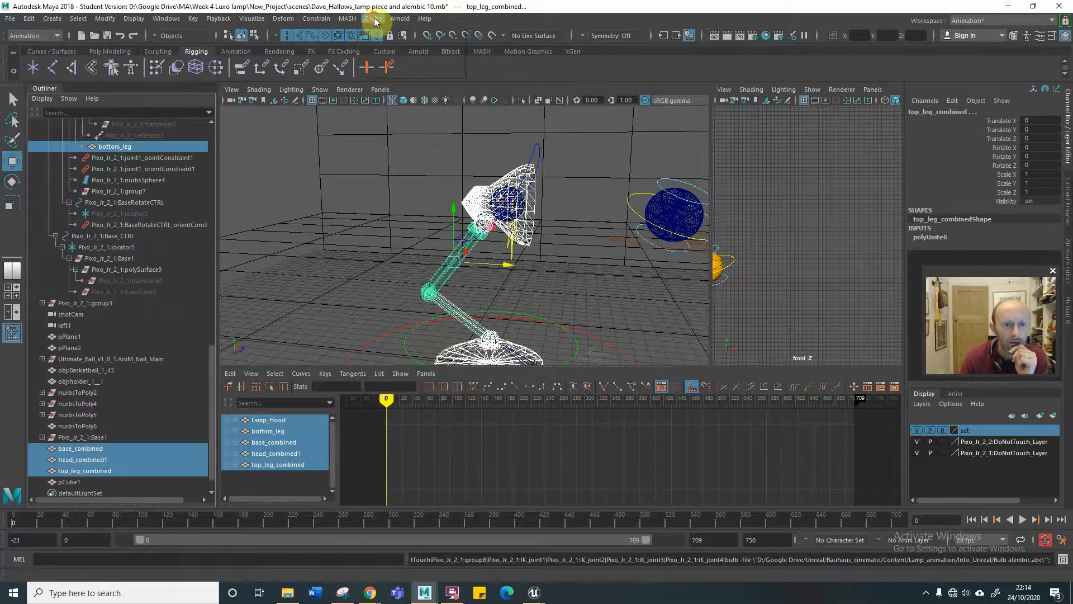
Export the selected lamp meshes to the Into_Unreal folder as an Alembic file named "Lamp alembic".
{"action": "left_click", "coordinate": [373, 18]}
{"action": "mouse_move", "coordinate": [416, 38]}
{"action": "left_click", "coordinate": [504, 105]}
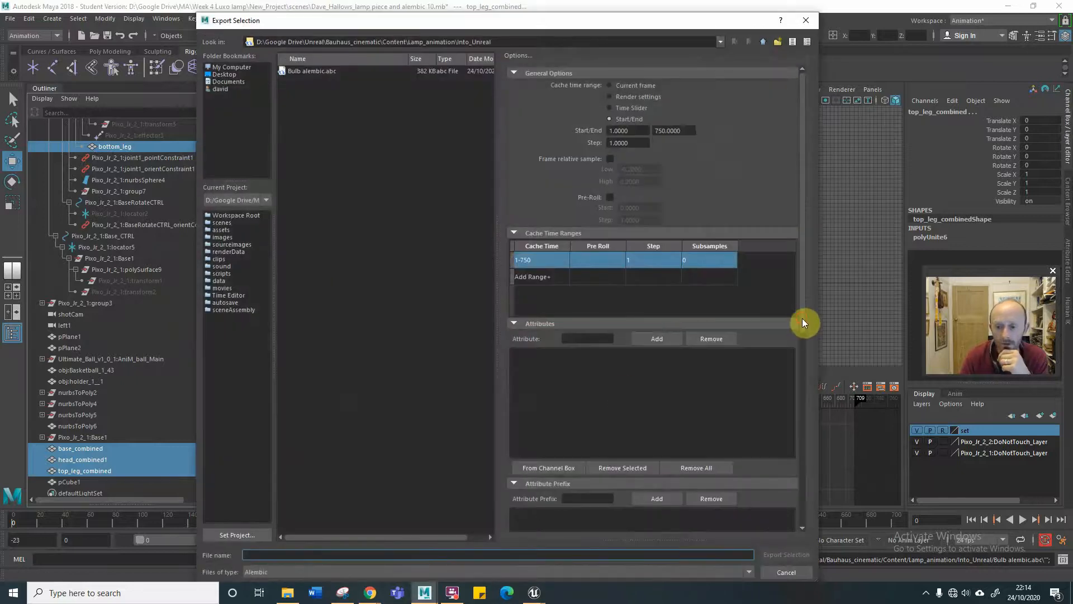
{"action": "left_click_drag", "start_coordinate": [803, 318], "coordinate": [781, 513]}
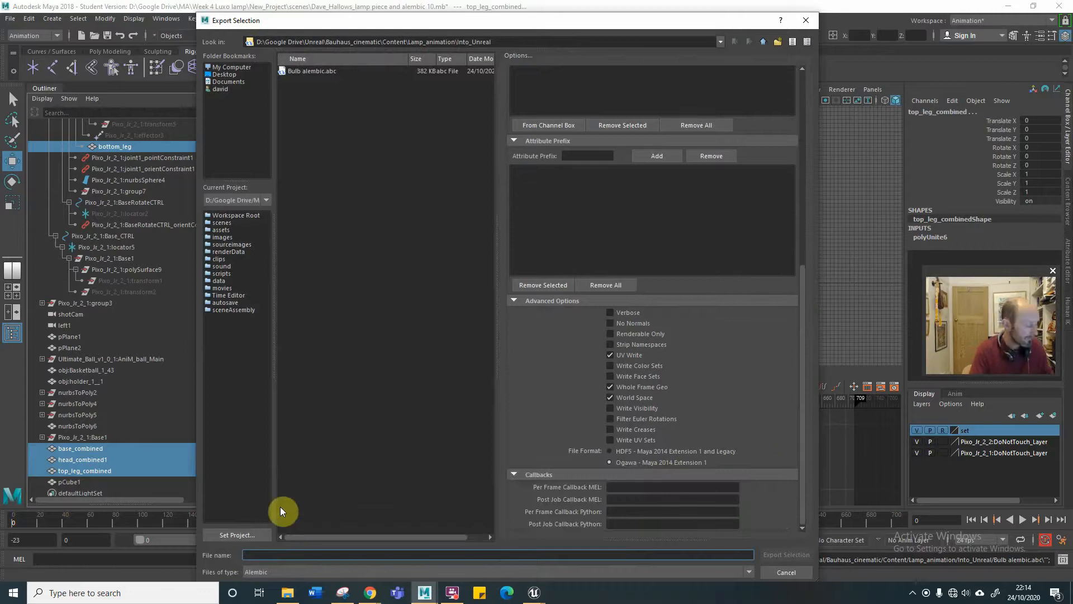
{"action": "type", "text": "Lamp"}
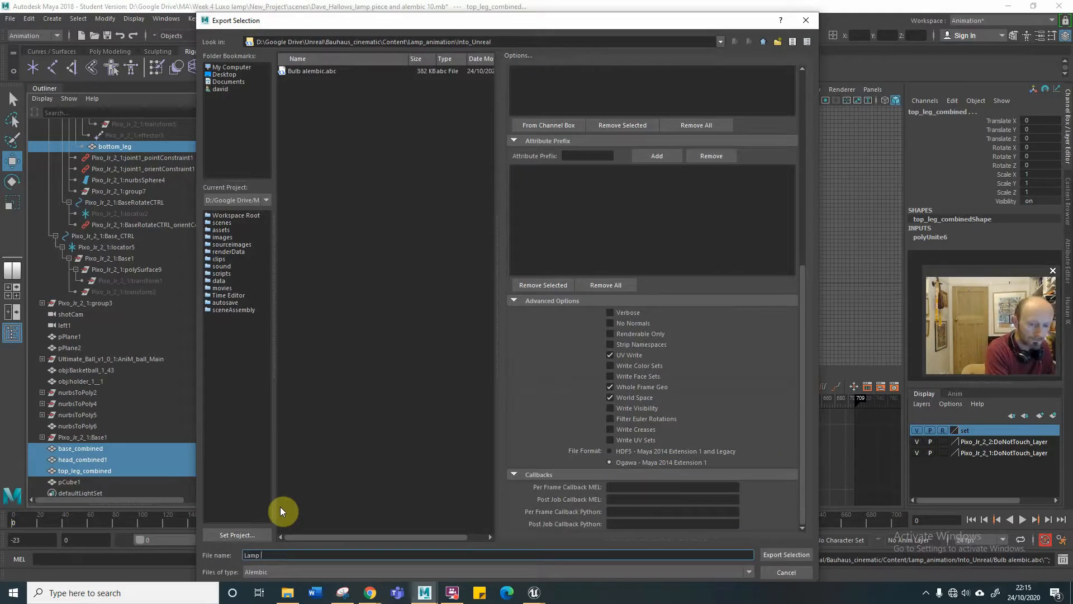
{"action": "type", "text": " alembic"}
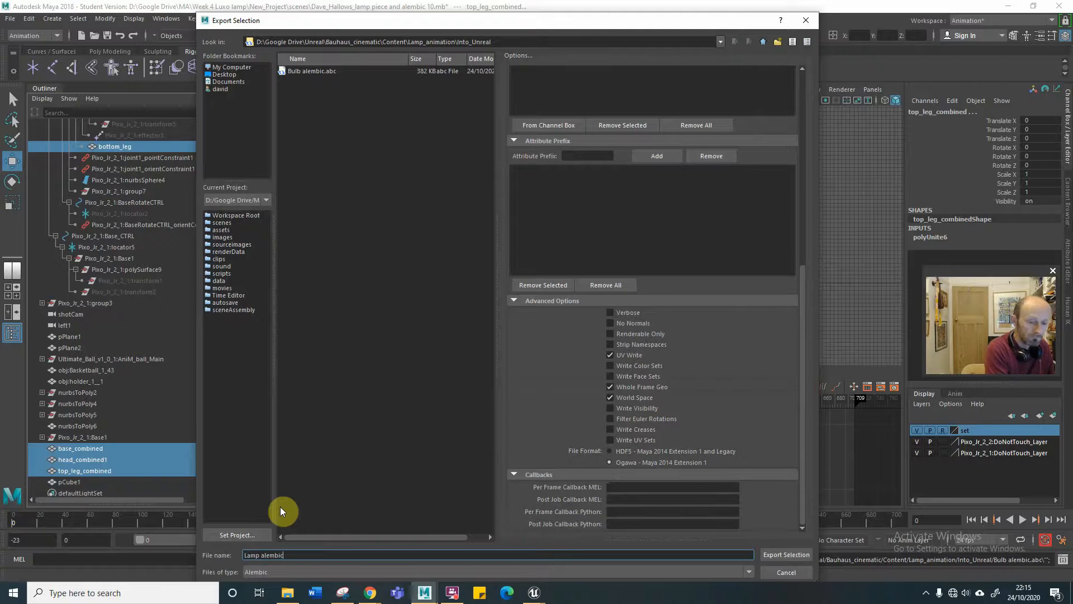
{"action": "key", "text": "Return"}
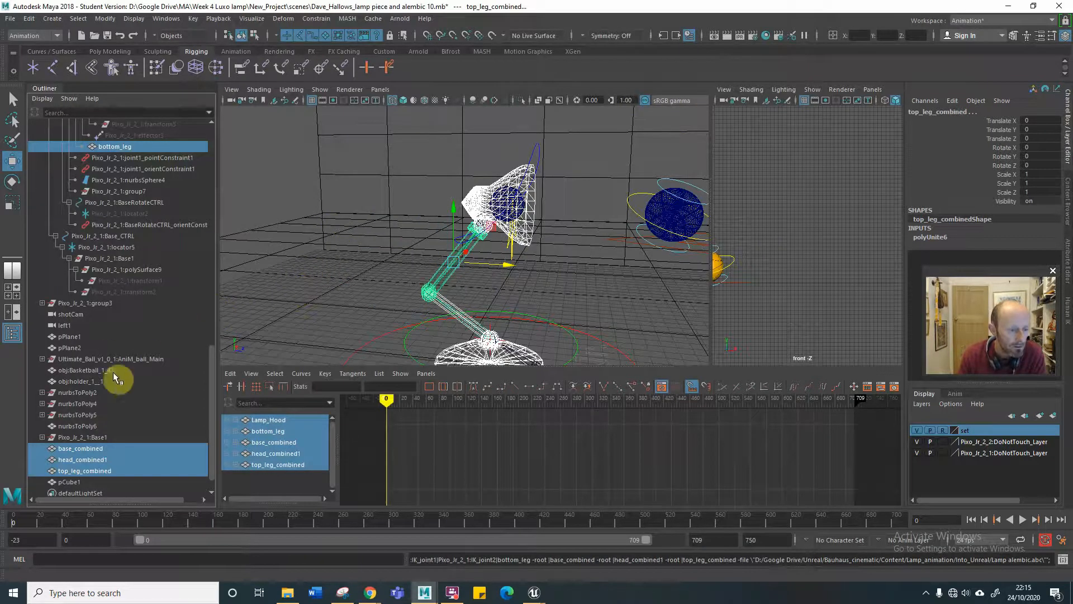
Select the pCube1 cube inside the lamp's bulb.
{"action": "scroll", "coordinate": [210, 414], "scroll_direction": "down", "scroll_amount": 2}
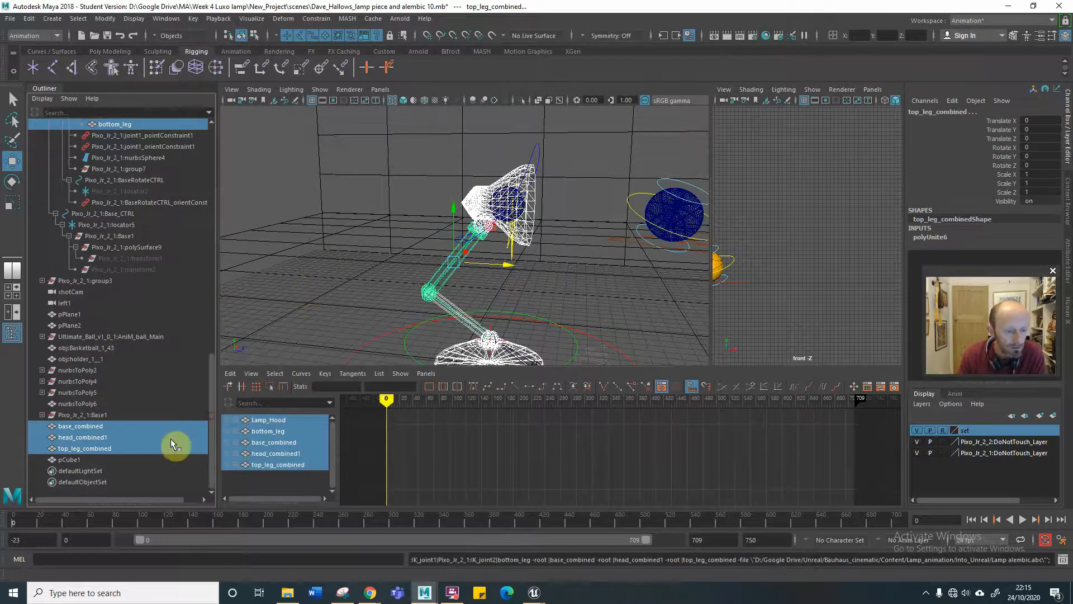
{"action": "left_click", "coordinate": [71, 460]}
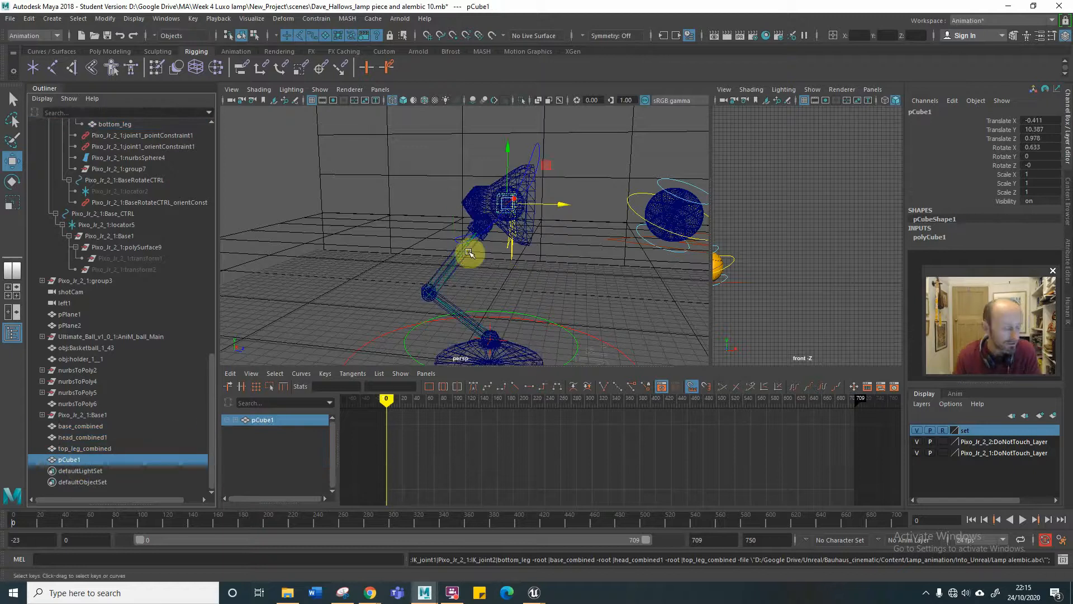
{"action": "right_click_drag", "start_coordinate": [476, 208], "coordinate": [628, 199], "text": "alt"}
{"action": "right_click_drag", "start_coordinate": [528, 209], "coordinate": [625, 199], "text": "alt"}
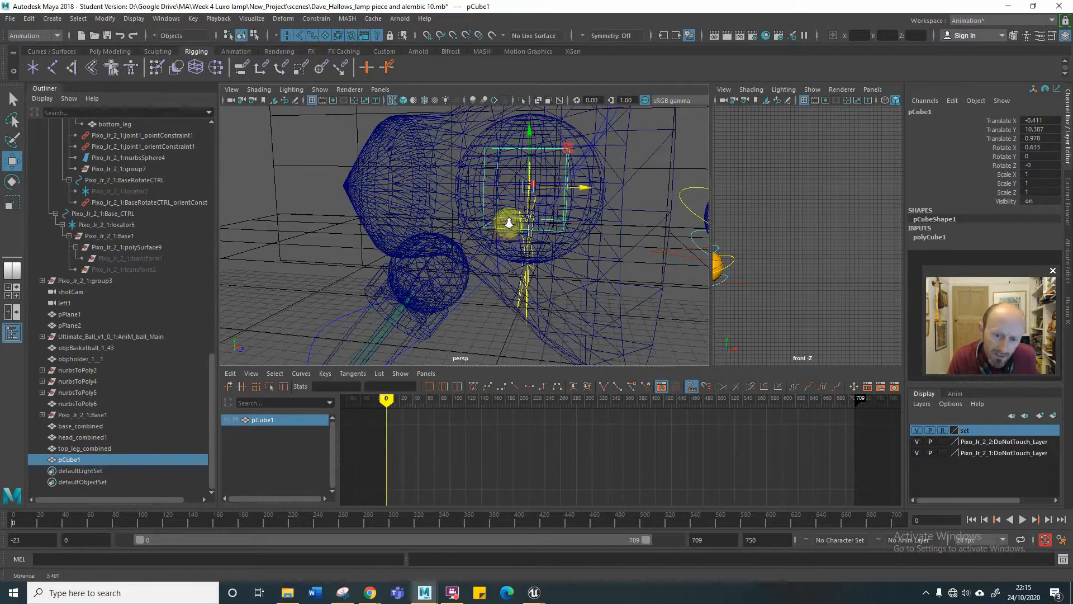
{"action": "right_click_drag", "start_coordinate": [507, 223], "coordinate": [464, 231], "text": "alt"}
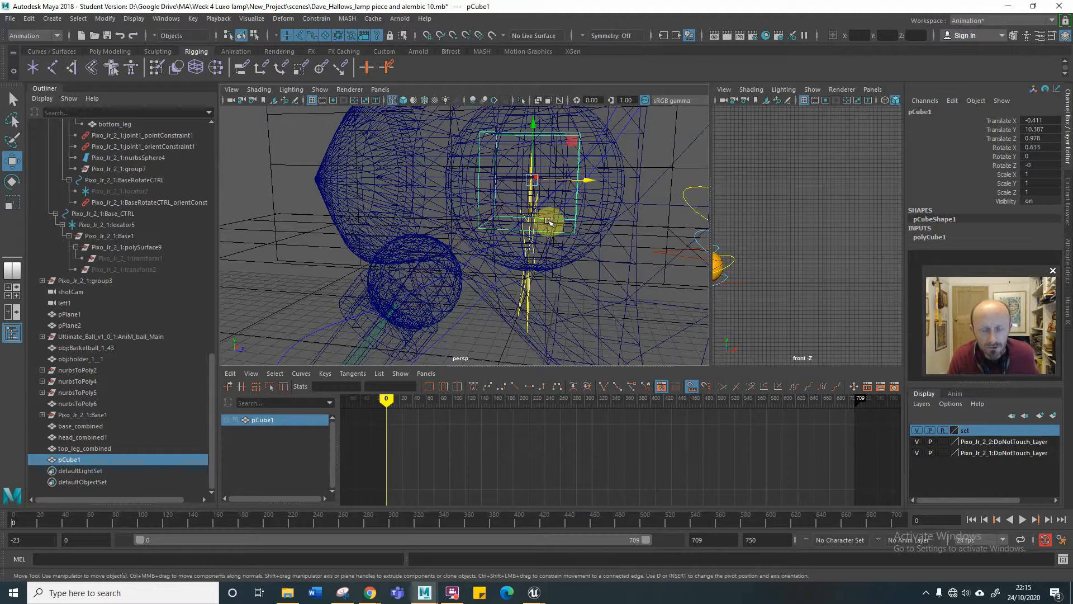
Locate the joint at the bulb's centre by examining Pixo_Jr_2_1:IK_joint4 and Pixo_Jr_2_1:IK_joint_end in the lamp's joint hierarchy.
{"action": "right_click_drag", "start_coordinate": [547, 221], "coordinate": [511, 228], "text": "alt"}
{"action": "left_click_drag", "start_coordinate": [512, 227], "coordinate": [438, 237], "text": "alt"}
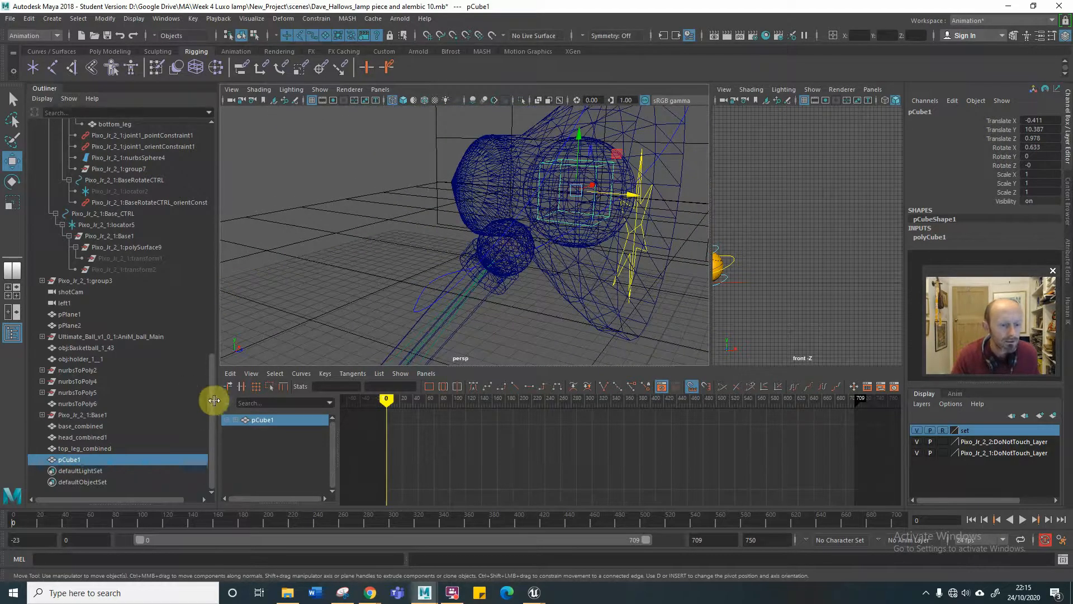
{"action": "left_click_drag", "start_coordinate": [211, 400], "coordinate": [205, 293]}
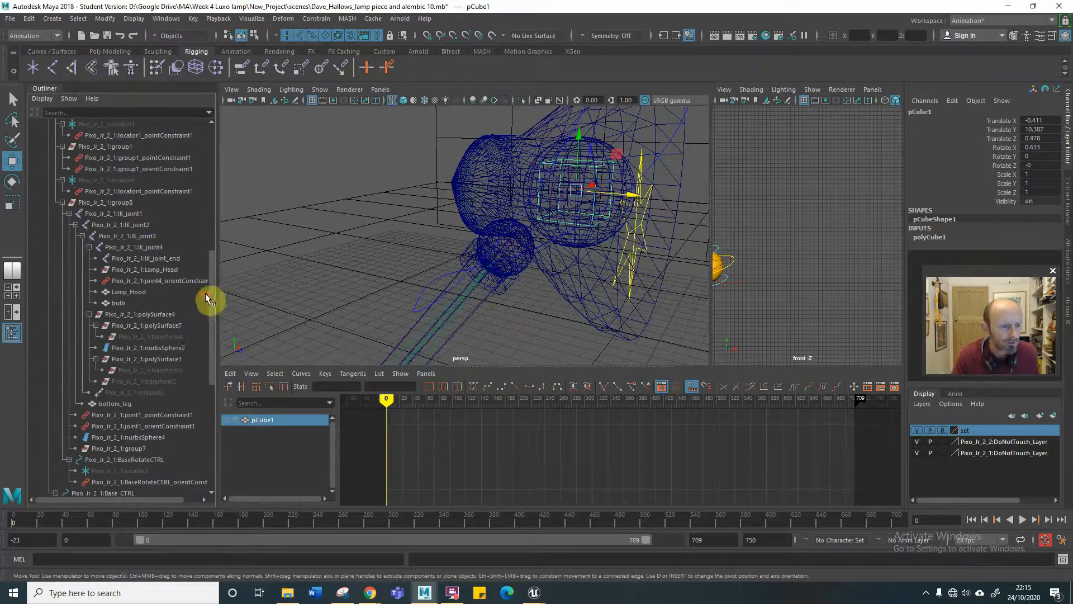
{"action": "left_click", "coordinate": [150, 248]}
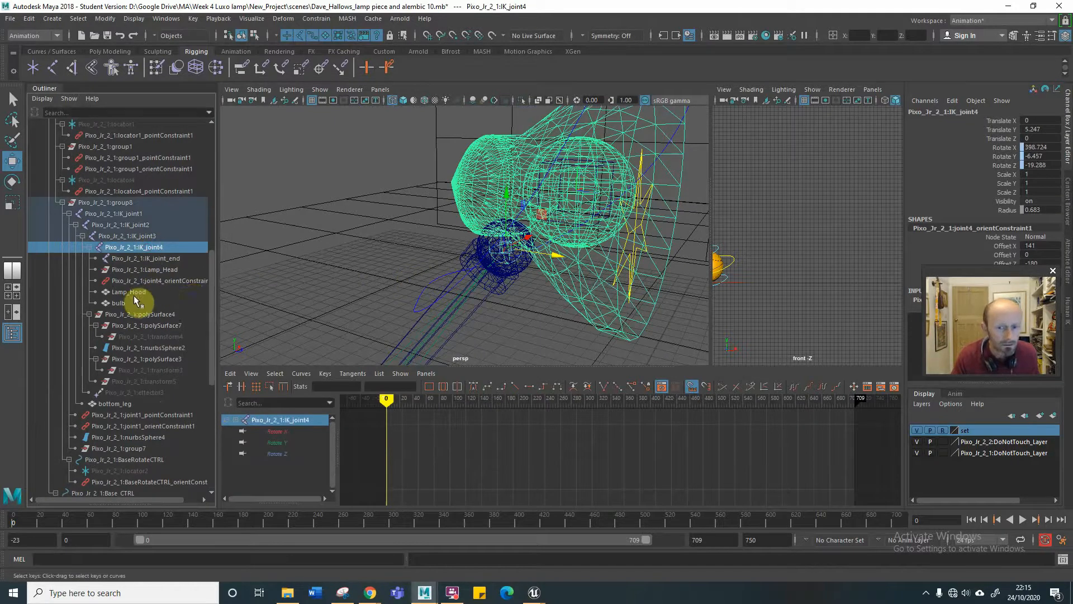
{"action": "left_click", "coordinate": [278, 194]}
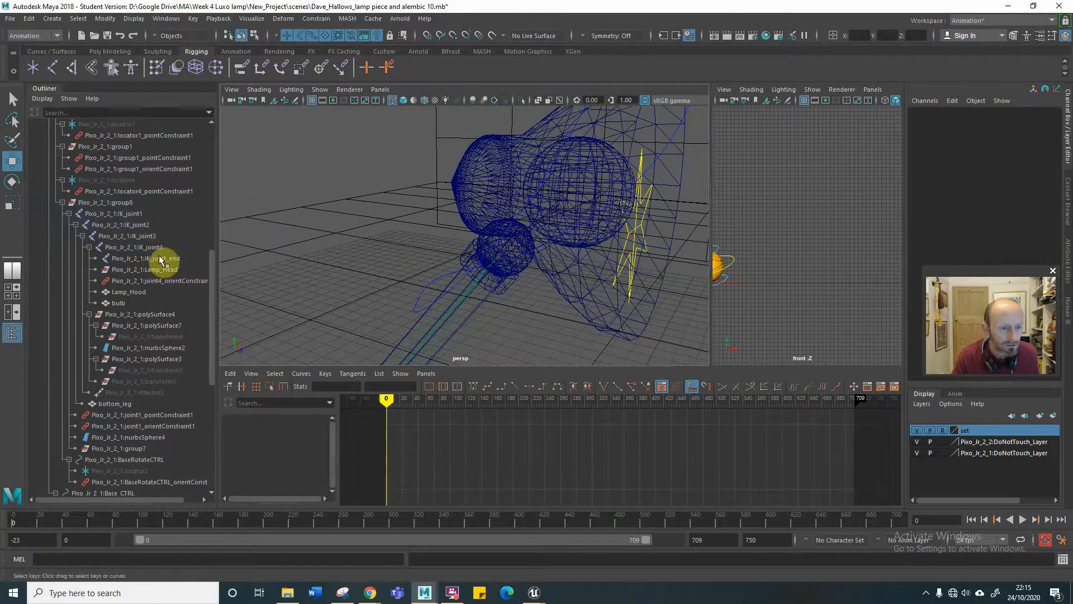
{"action": "left_click", "coordinate": [159, 257]}
{"action": "left_click_drag", "start_coordinate": [518, 268], "coordinate": [584, 233], "text": "alt"}
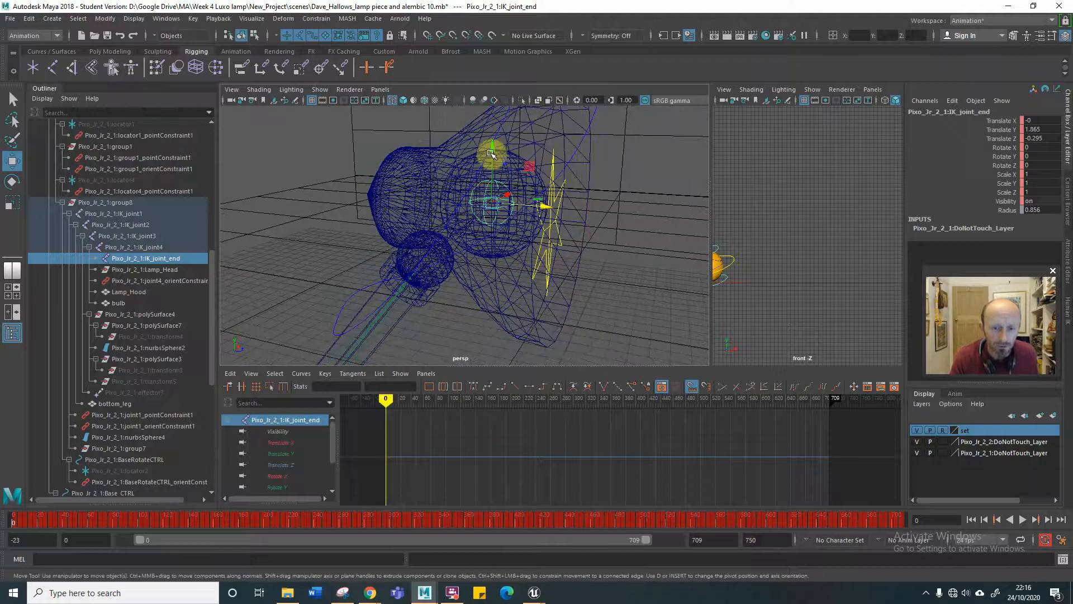
{"action": "mouse_move", "coordinate": [558, 252]}
{"action": "left_mouse_down", "text": "alt"}
{"action": "mouse_move", "coordinate": [546, 250]}
{"action": "mouse_move", "coordinate": [582, 249]}
{"action": "mouse_move", "coordinate": [539, 256]}
{"action": "left_mouse_up", "text": "alt"}
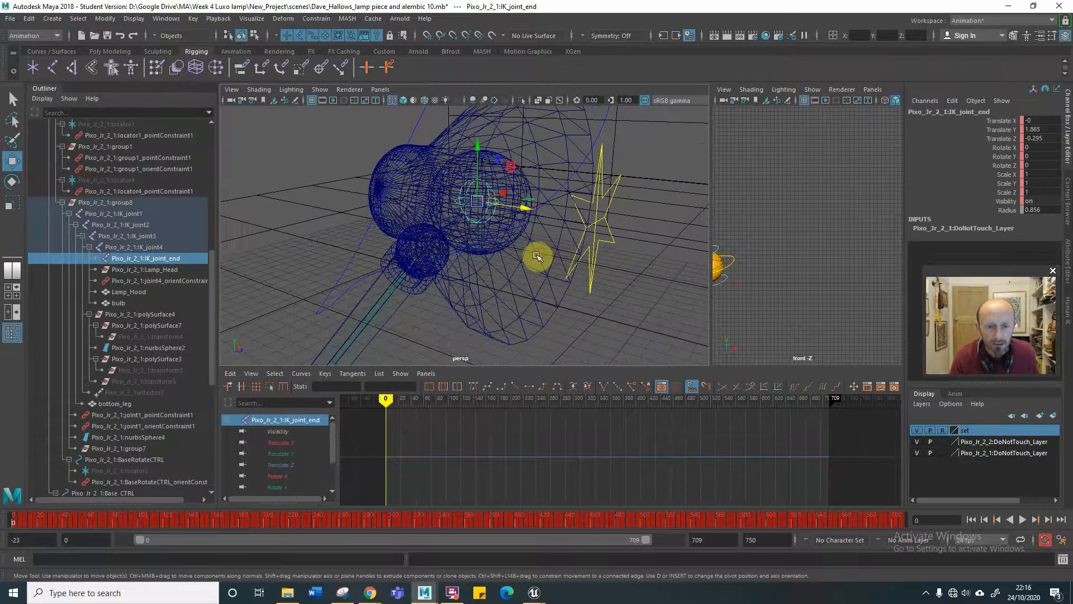
Try point-constraining pCube1 to the Pixo_Jr_2_1:IK_joint_end joint with the current settings, and delete that constraint.
{"action": "left_click_drag", "start_coordinate": [210, 370], "coordinate": [203, 478]}
{"action": "left_click", "coordinate": [79, 461]}
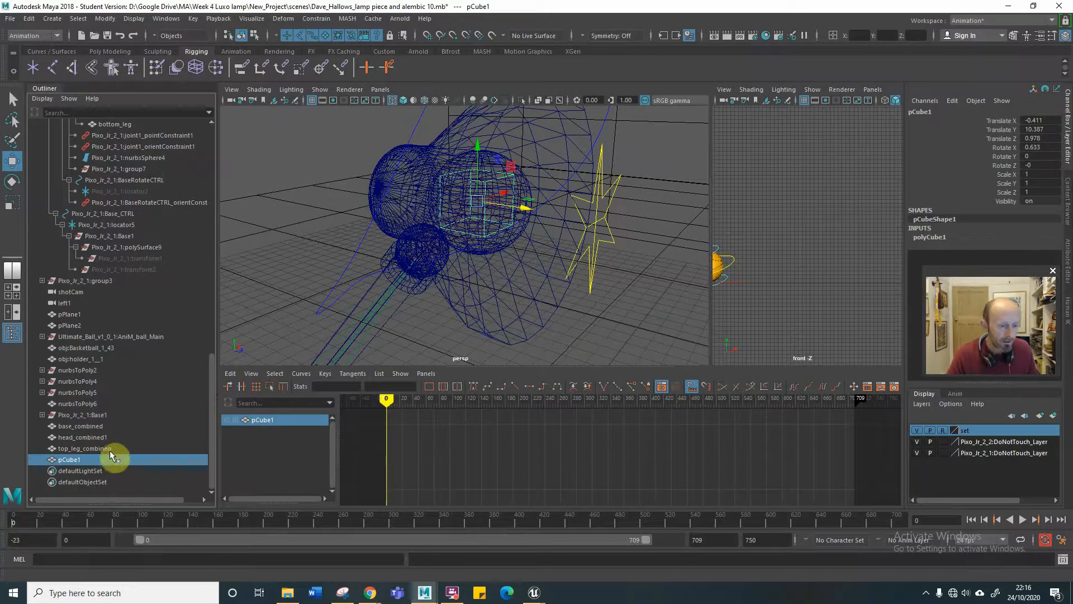
{"action": "left_click_drag", "start_coordinate": [210, 397], "coordinate": [208, 272]}
{"action": "left_click", "coordinate": [163, 302]}
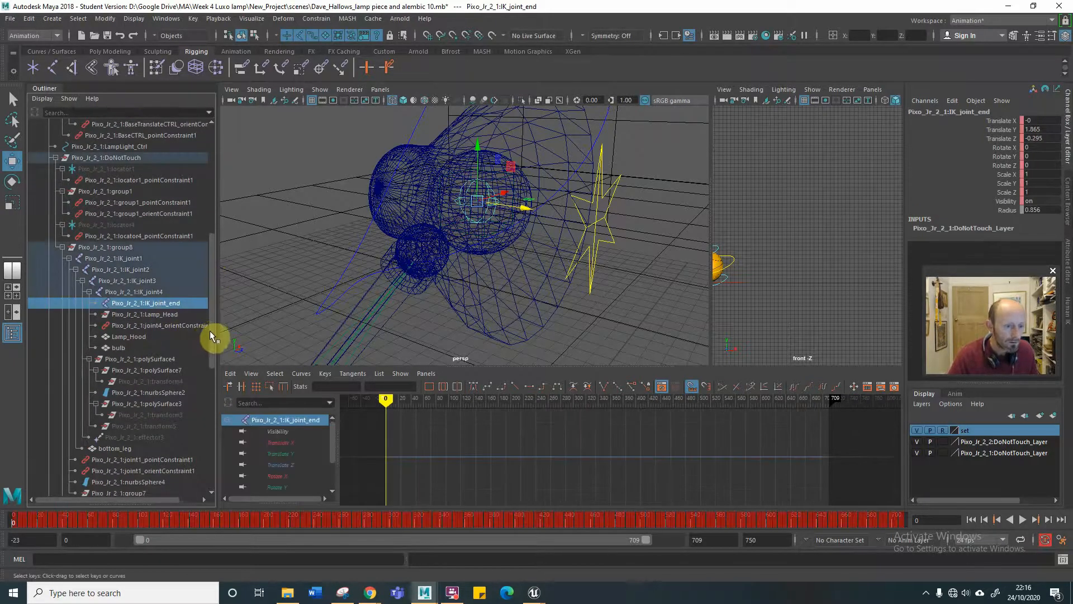
{"action": "left_click_drag", "start_coordinate": [210, 331], "coordinate": [212, 447]}
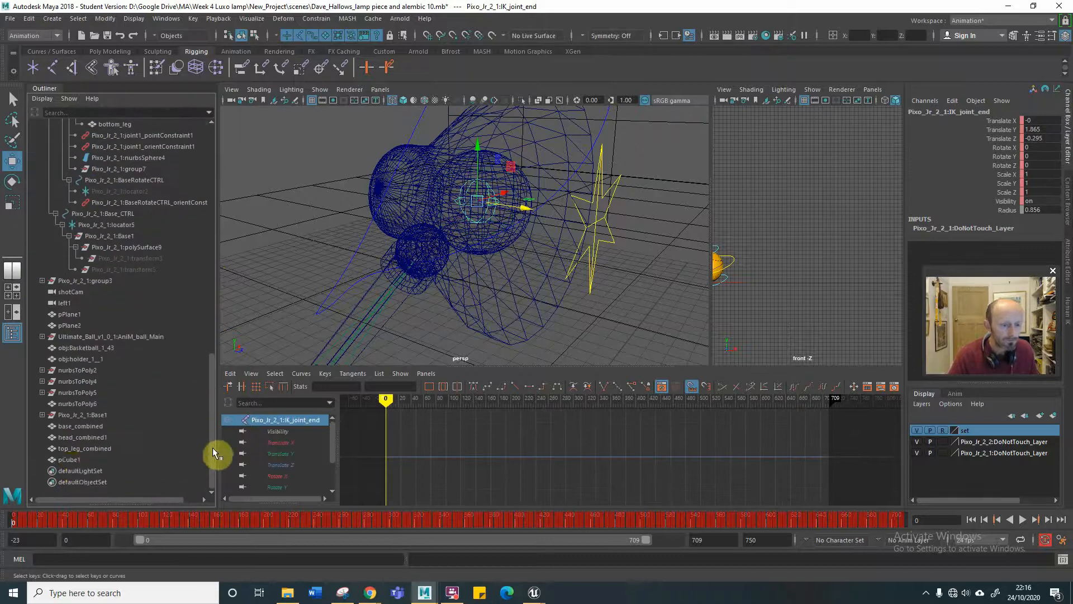
{"action": "left_click", "coordinate": [71, 460]}
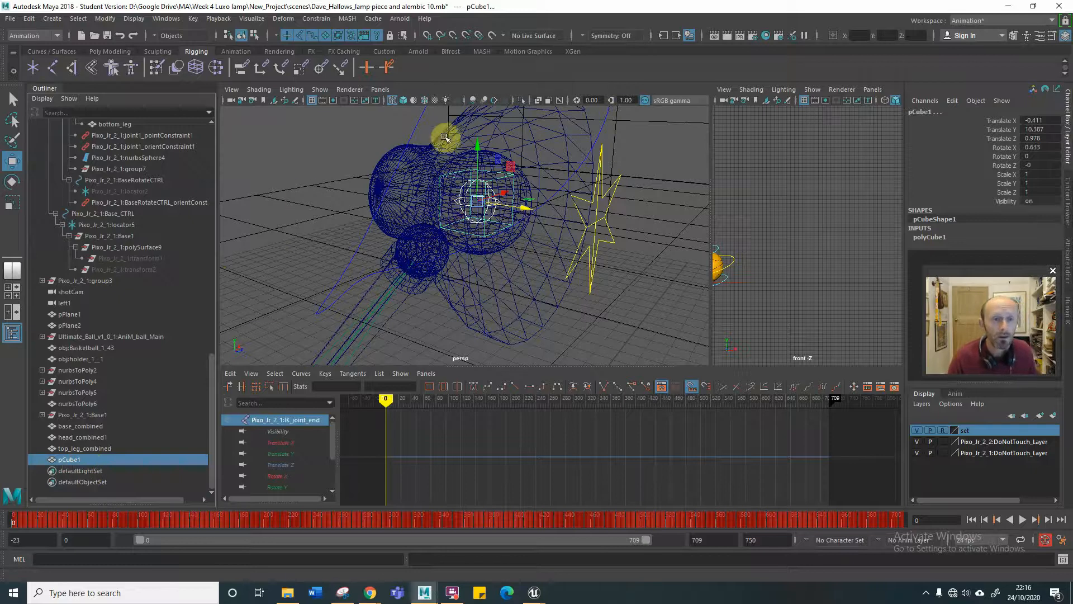
{"action": "left_click", "coordinate": [317, 19]}
{"action": "left_click", "coordinate": [332, 58]}
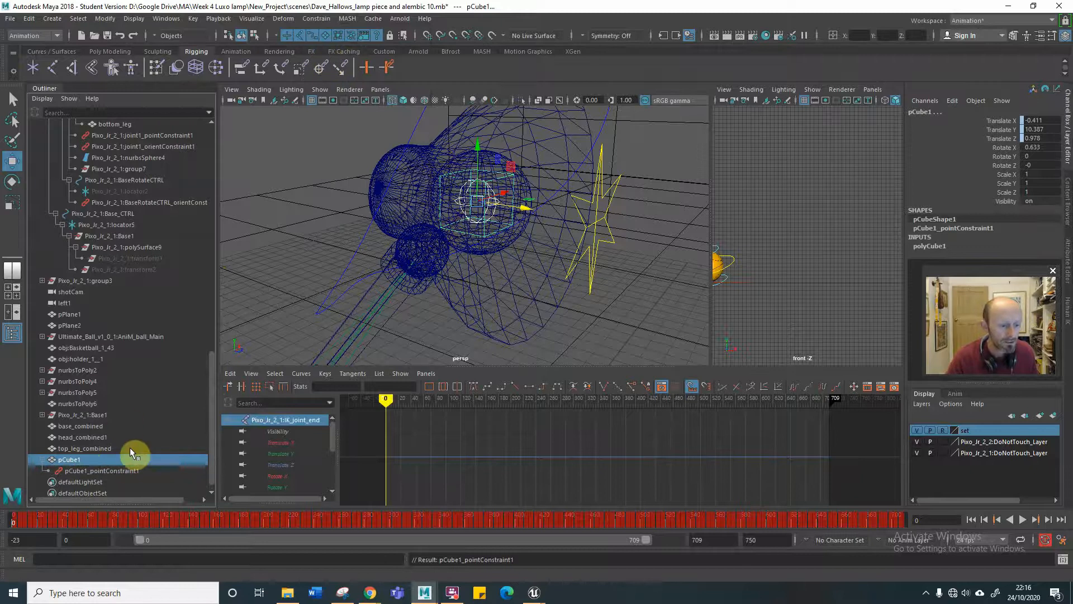
{"action": "left_click", "coordinate": [128, 471]}
{"action": "key", "text": "Delete"}
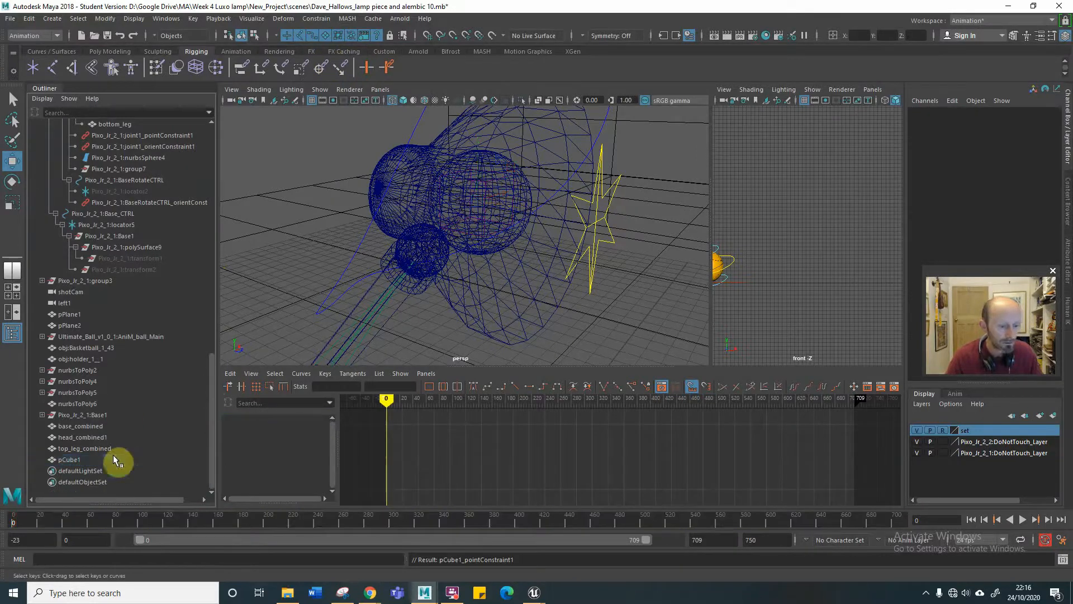
Point-constrain pCube1 to the Pixo_Jr_2_1:IK_joint_end joint on all axes without maintaining offset, using a weight of 5.
{"action": "left_click_drag", "start_coordinate": [206, 404], "coordinate": [213, 329]}
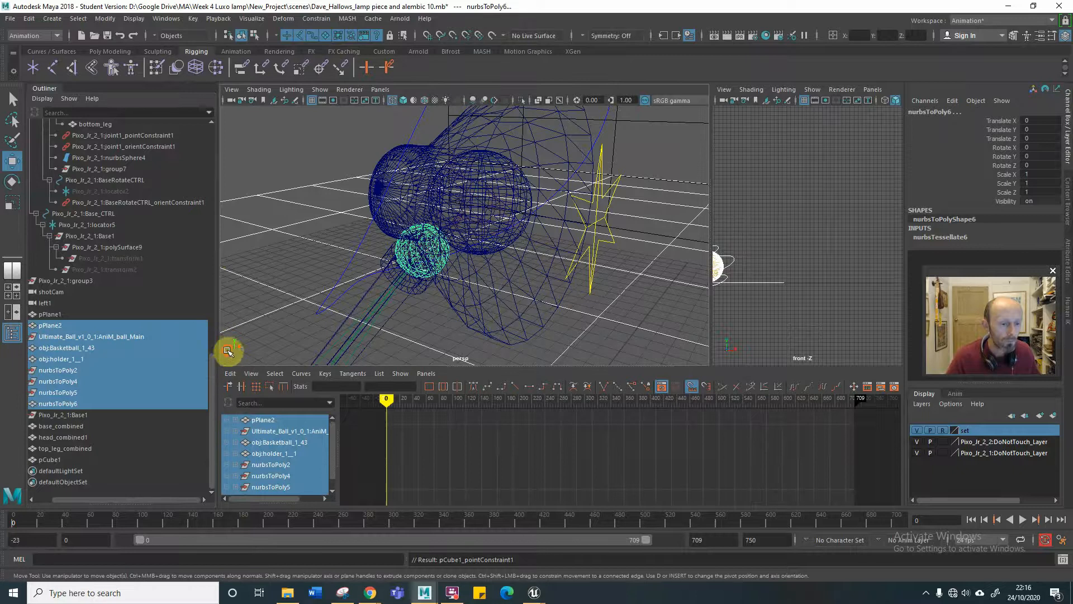
{"action": "left_click", "coordinate": [227, 358]}
{"action": "left_click_drag", "start_coordinate": [210, 370], "coordinate": [207, 263]}
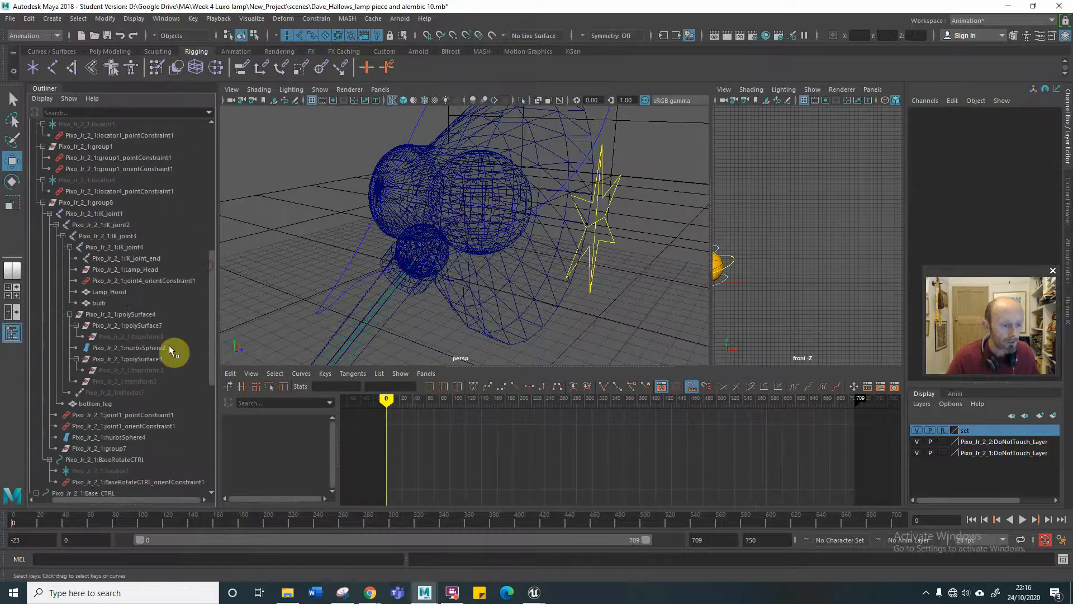
{"action": "left_click_drag", "start_coordinate": [162, 498], "coordinate": [128, 498]}
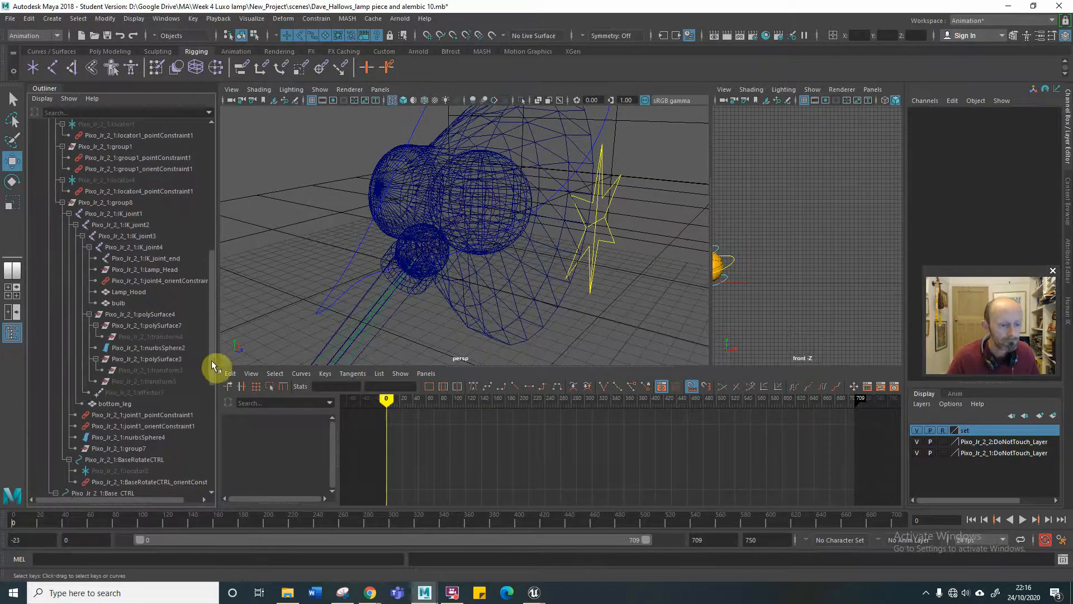
{"action": "left_click", "coordinate": [134, 261]}
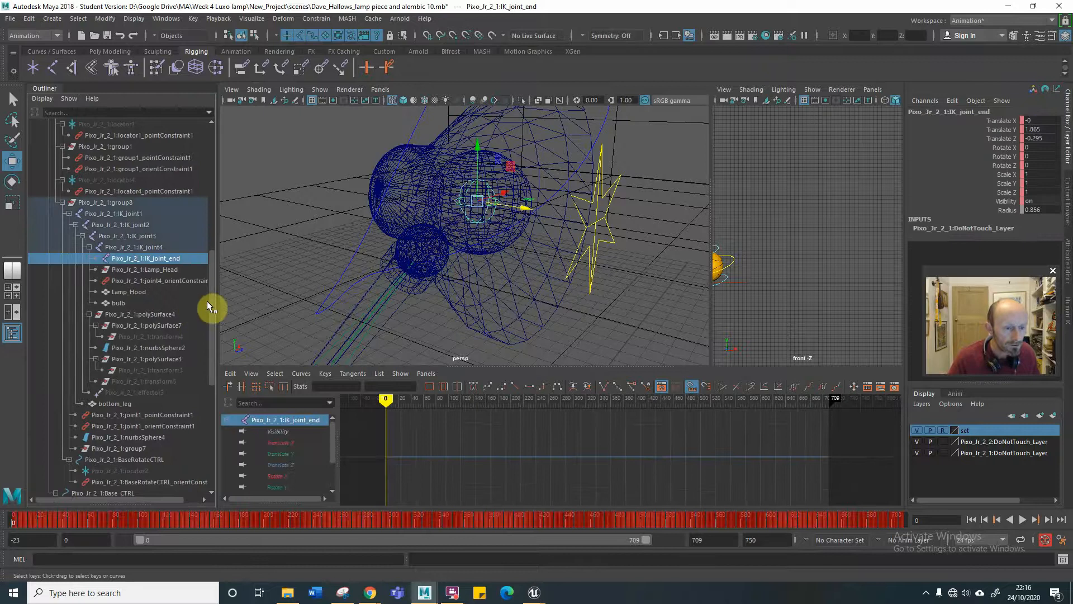
{"action": "left_click_drag", "start_coordinate": [210, 302], "coordinate": [186, 427]}
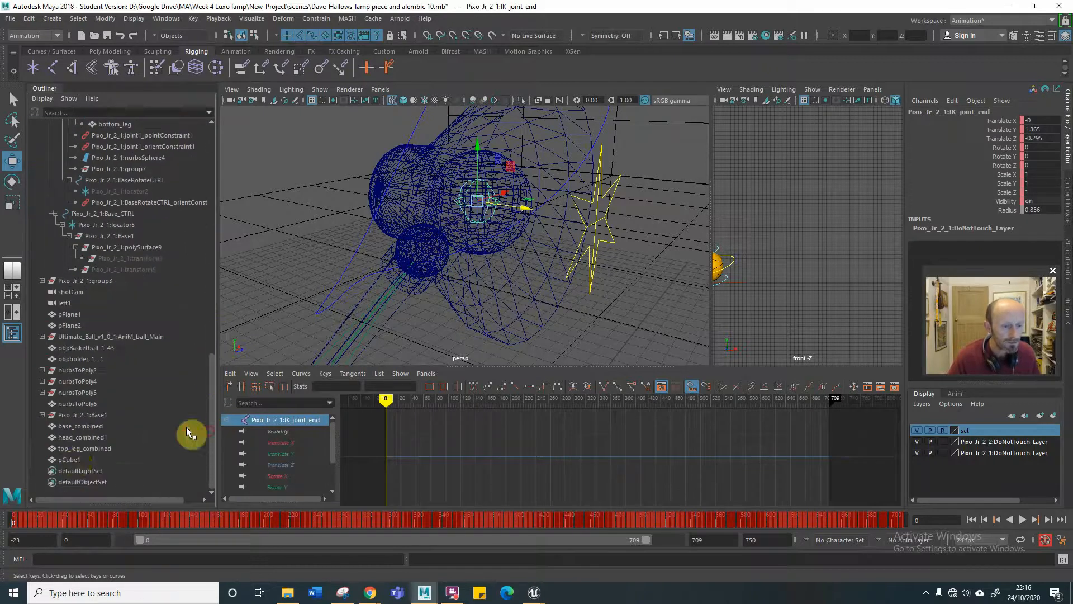
{"action": "left_click", "coordinate": [69, 459]}
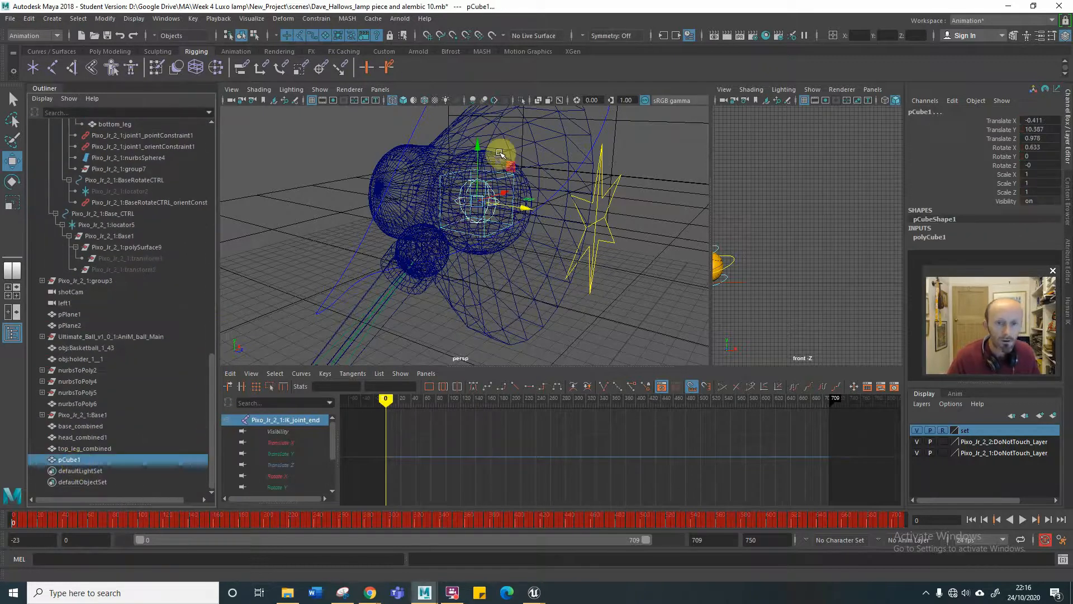
{"action": "left_click", "coordinate": [317, 19]}
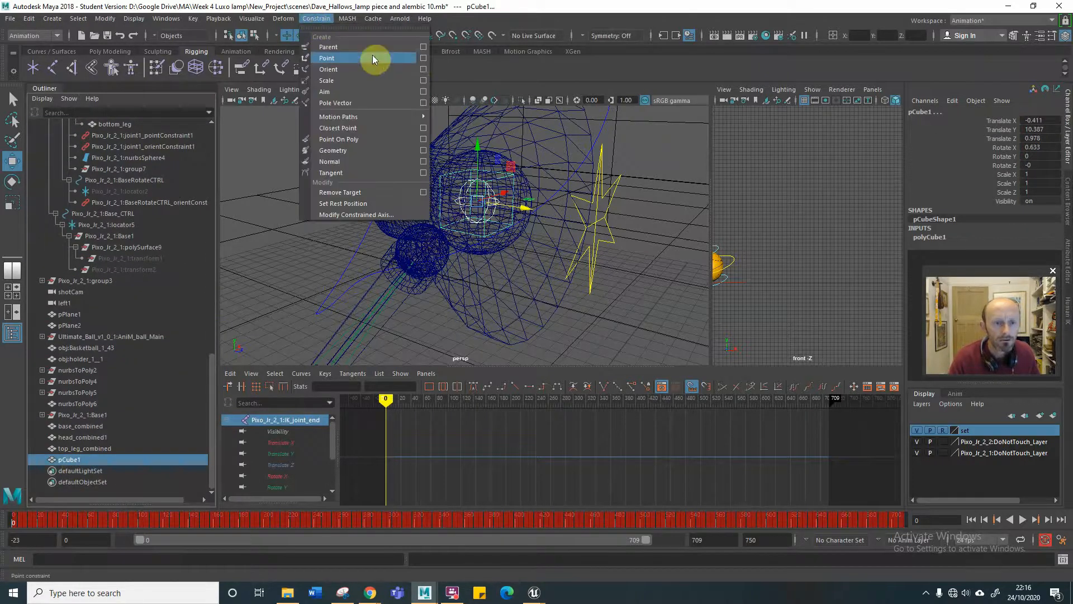
{"action": "left_click", "coordinate": [423, 58]}
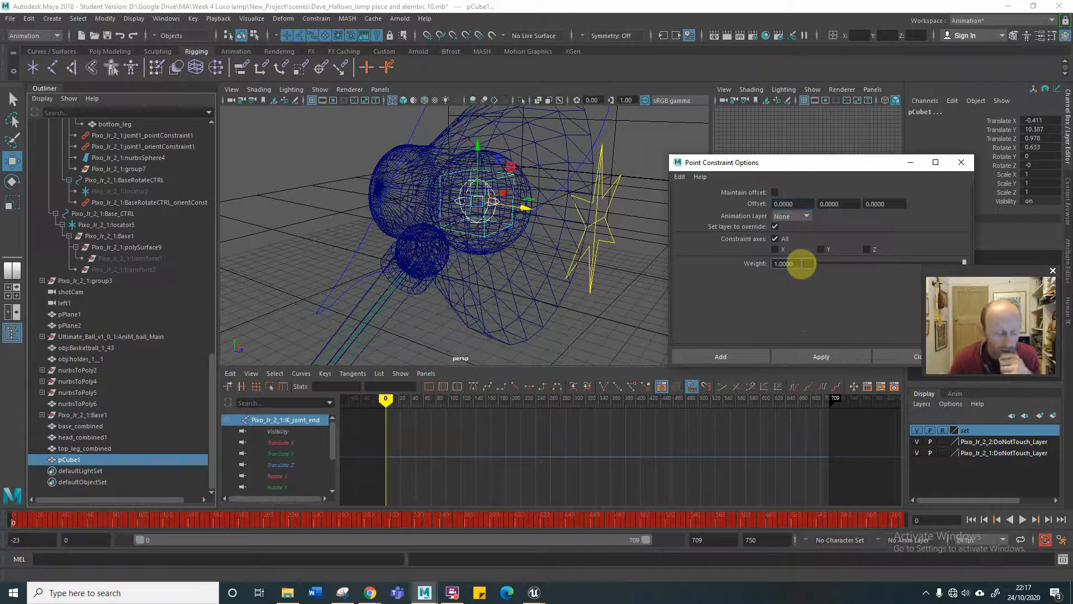
{"action": "type", "text": "5"}
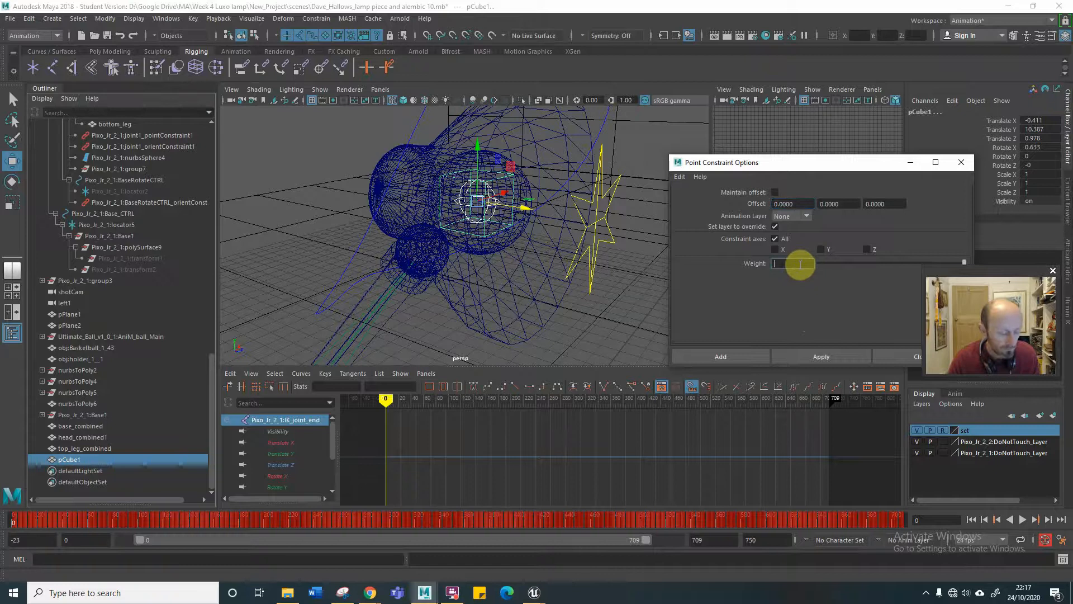
{"action": "left_click", "coordinate": [799, 354]}
{"action": "left_click", "coordinate": [721, 361]}
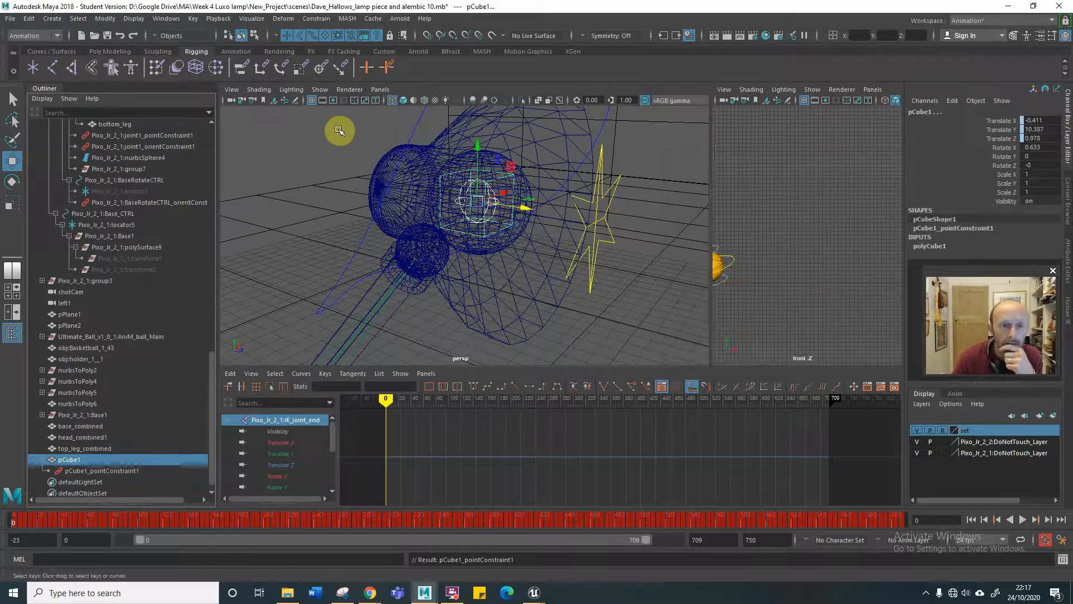
Orient-constrain pCube1 to the Pixo_Jr_2_1:IK_joint_end joint on all axes without maintaining offset, using a weight of 5.
{"action": "left_click", "coordinate": [316, 19]}
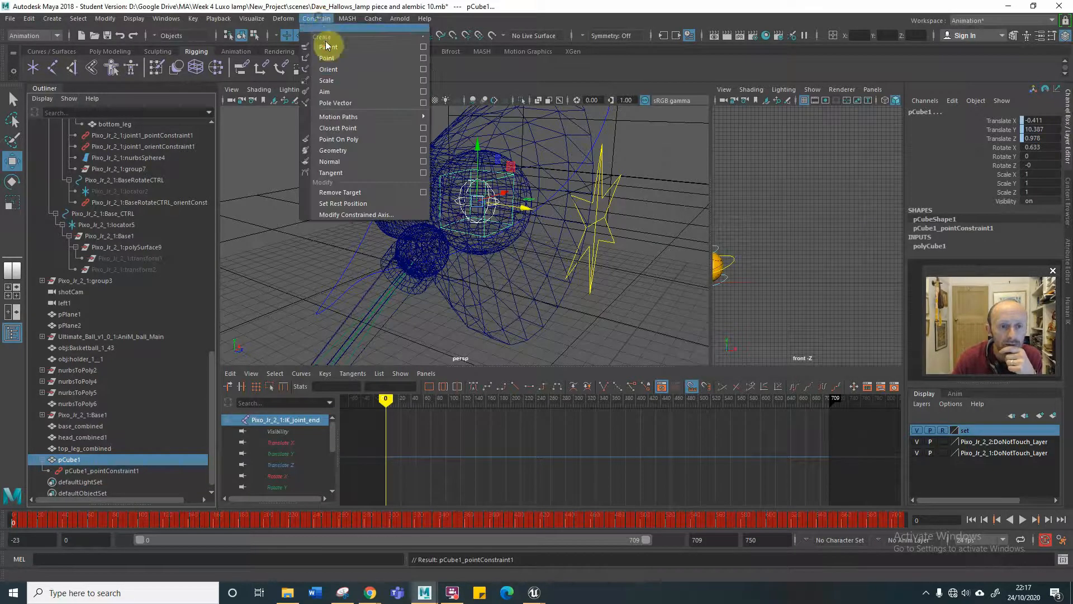
{"action": "left_click", "coordinate": [424, 69]}
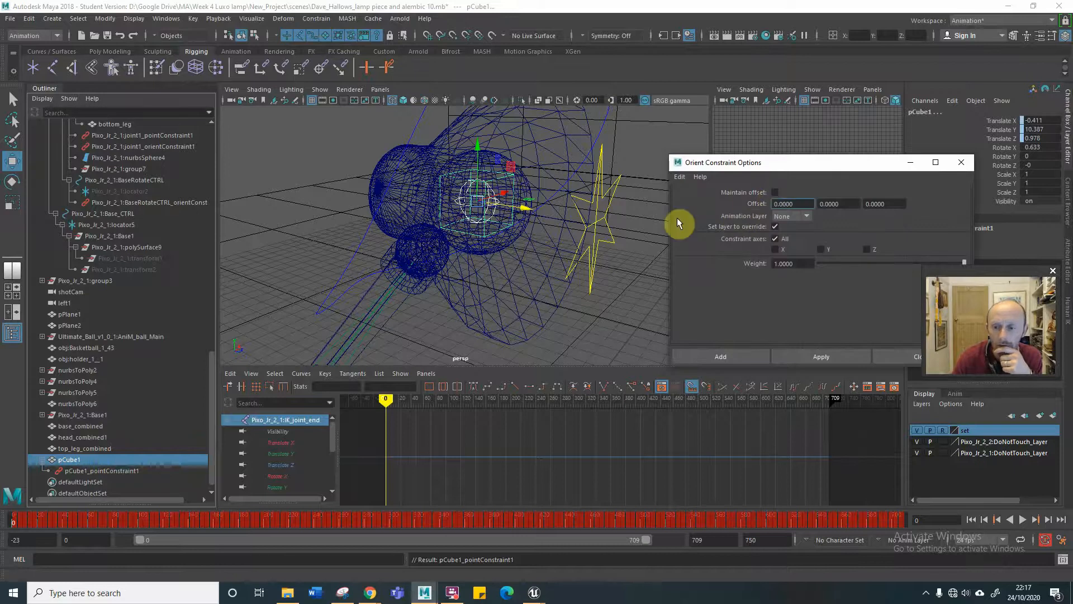
{"action": "left_click_drag", "start_coordinate": [808, 263], "coordinate": [738, 268]}
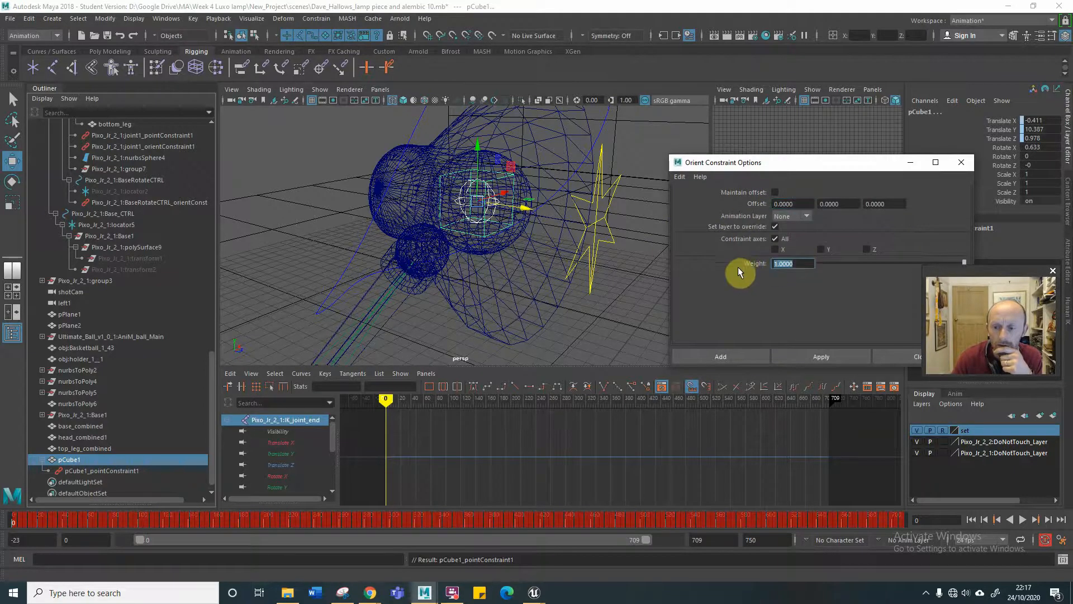
{"action": "type", "text": "5"}
{"action": "left_click", "coordinate": [811, 356]}
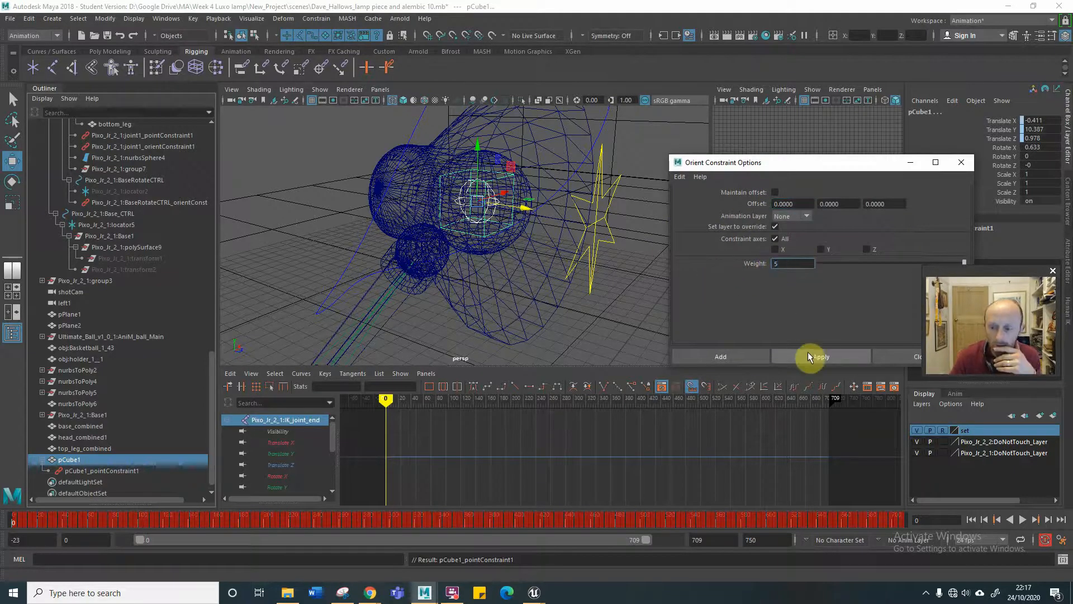
{"action": "left_click", "coordinate": [741, 355]}
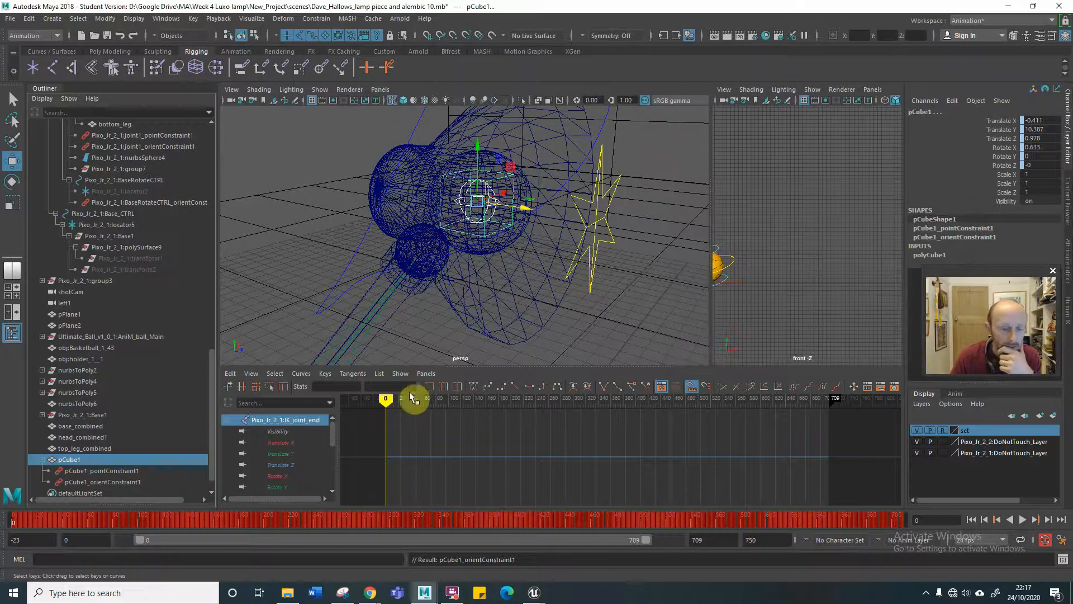
Check the cube's movement with the lamp head by scrubbing to frame 135 and playing, return to frame 0 and clear the selection.
{"action": "left_click_drag", "start_coordinate": [390, 398], "coordinate": [471, 398]}
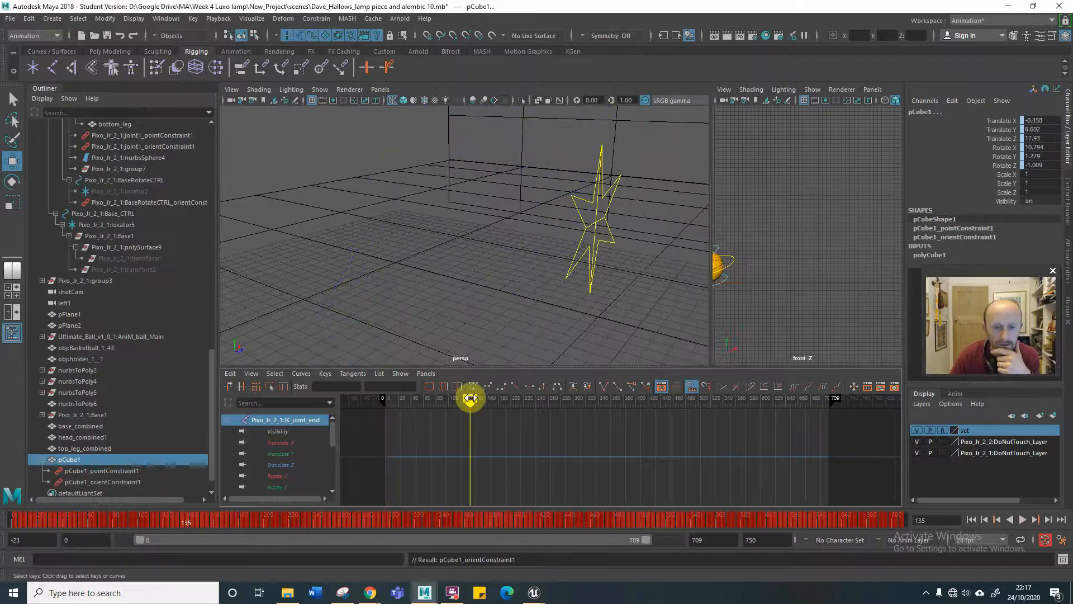
{"action": "right_click_drag", "start_coordinate": [628, 229], "coordinate": [482, 259], "text": "alt"}
{"action": "right_click_drag", "start_coordinate": [611, 252], "coordinate": [521, 261], "text": "alt"}
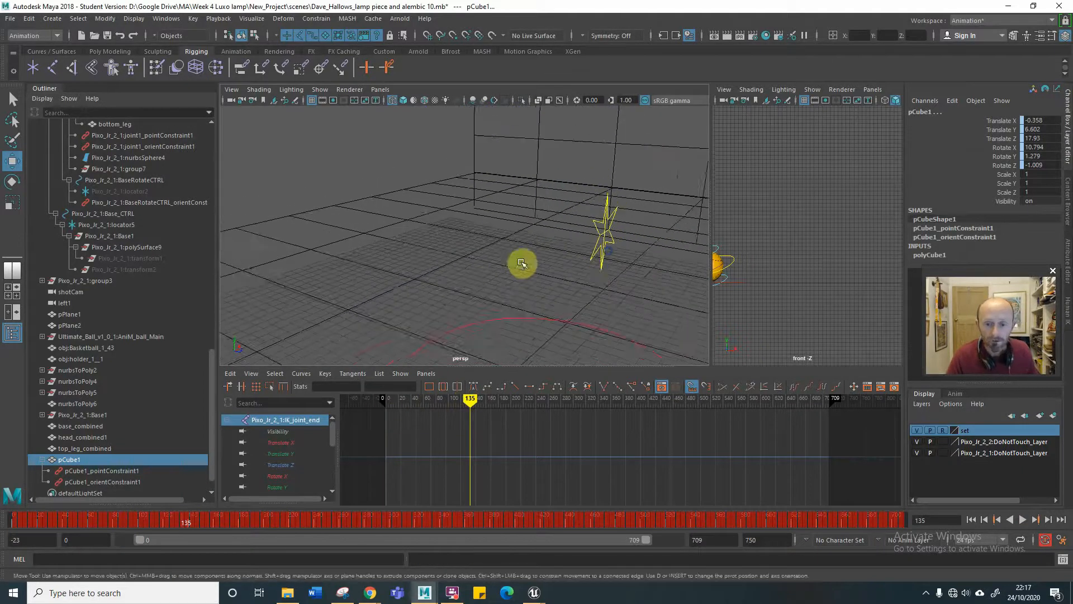
{"action": "middle_click_drag", "start_coordinate": [550, 265], "coordinate": [407, 280], "text": "alt"}
{"action": "right_click_drag", "start_coordinate": [501, 284], "coordinate": [412, 287], "text": "alt"}
{"action": "middle_click_drag", "start_coordinate": [497, 287], "coordinate": [535, 297], "text": "alt"}
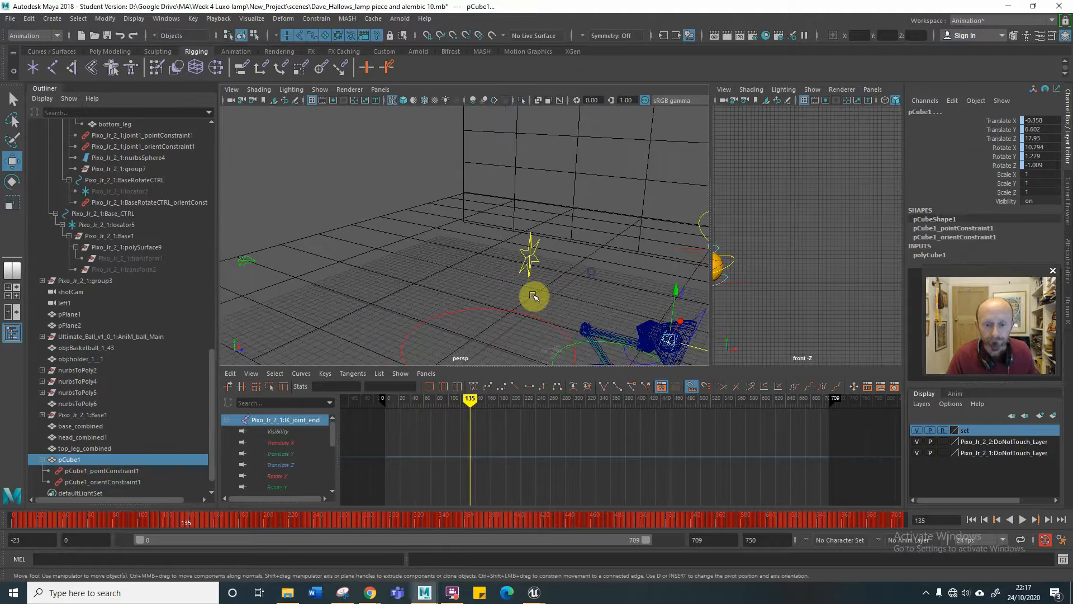
{"action": "left_click_drag", "start_coordinate": [563, 301], "coordinate": [570, 216], "text": "alt"}
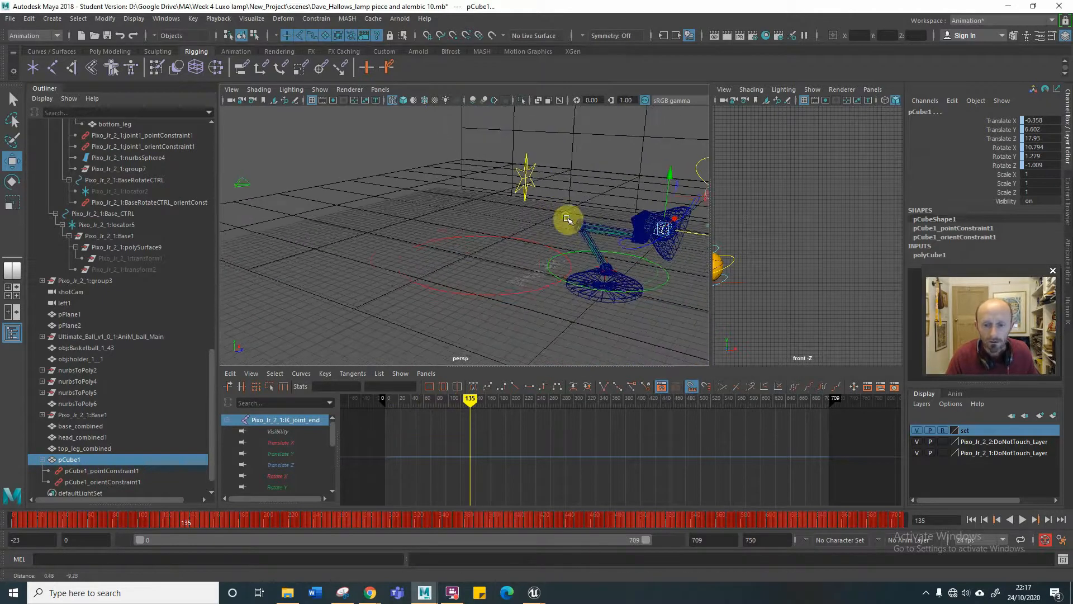
{"action": "middle_click_drag", "start_coordinate": [623, 255], "coordinate": [497, 243], "text": "alt"}
{"action": "left_click_drag", "start_coordinate": [497, 243], "coordinate": [533, 236], "text": "alt"}
{"action": "right_click_drag", "start_coordinate": [533, 236], "coordinate": [639, 233], "text": "alt"}
{"action": "key", "text": "alt+v"}
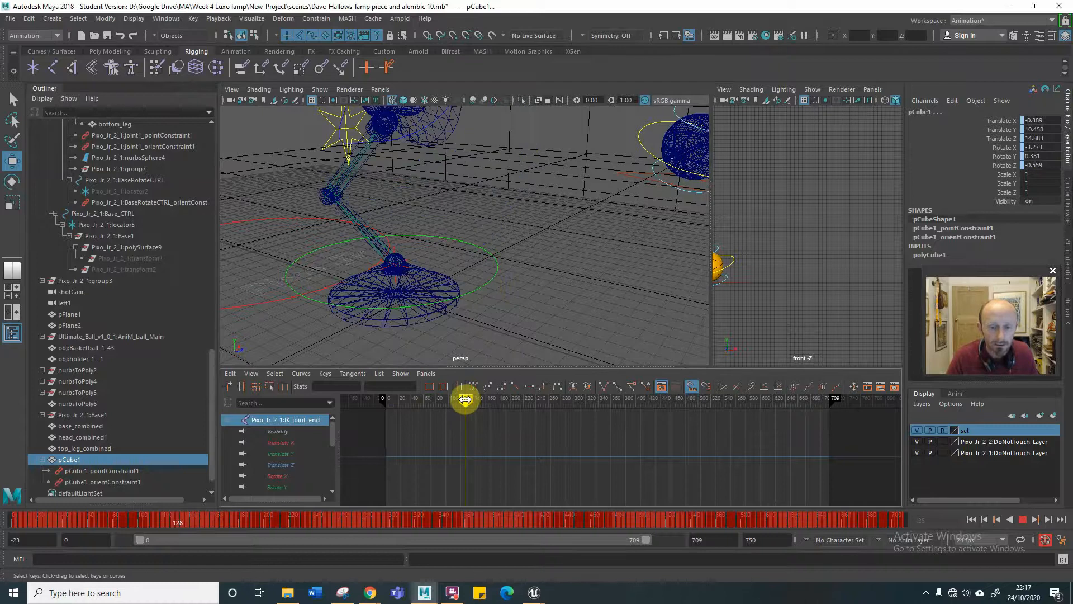
{"action": "left_click_drag", "start_coordinate": [470, 399], "coordinate": [384, 400]}
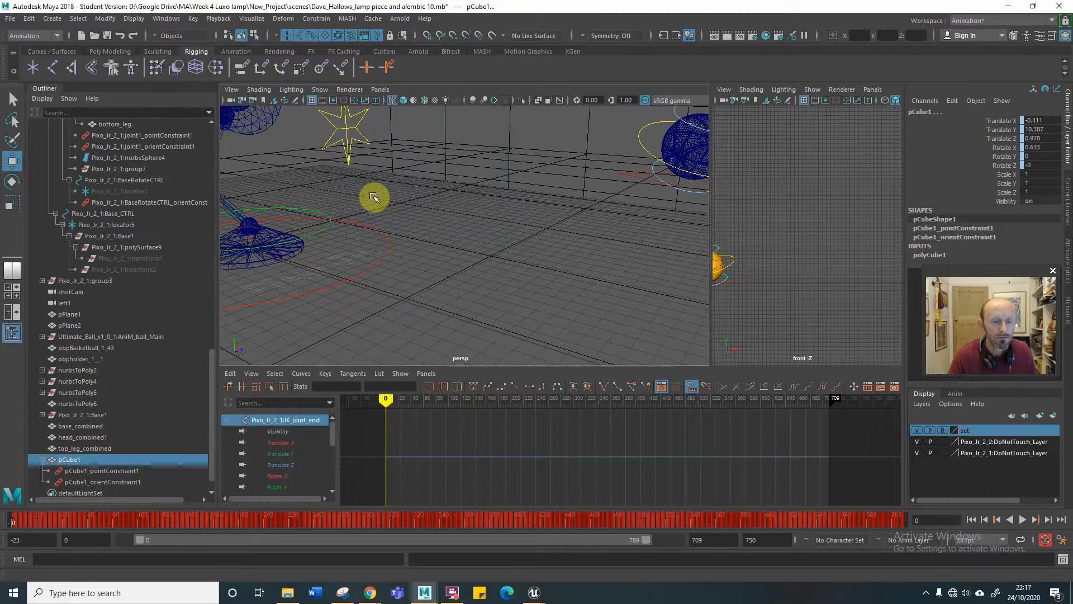
{"action": "mouse_move", "coordinate": [371, 196]}
{"action": "right_mouse_down", "text": "alt"}
{"action": "mouse_move", "coordinate": [311, 197]}
{"action": "mouse_move", "coordinate": [357, 198]}
{"action": "right_mouse_up", "text": "alt"}
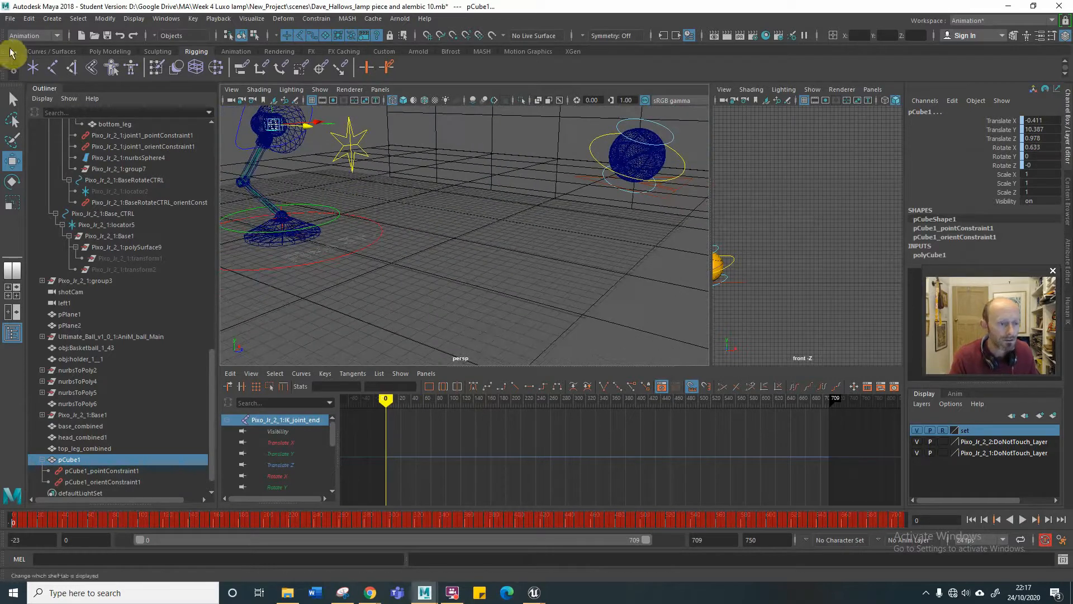
{"action": "left_click", "coordinate": [269, 304]}
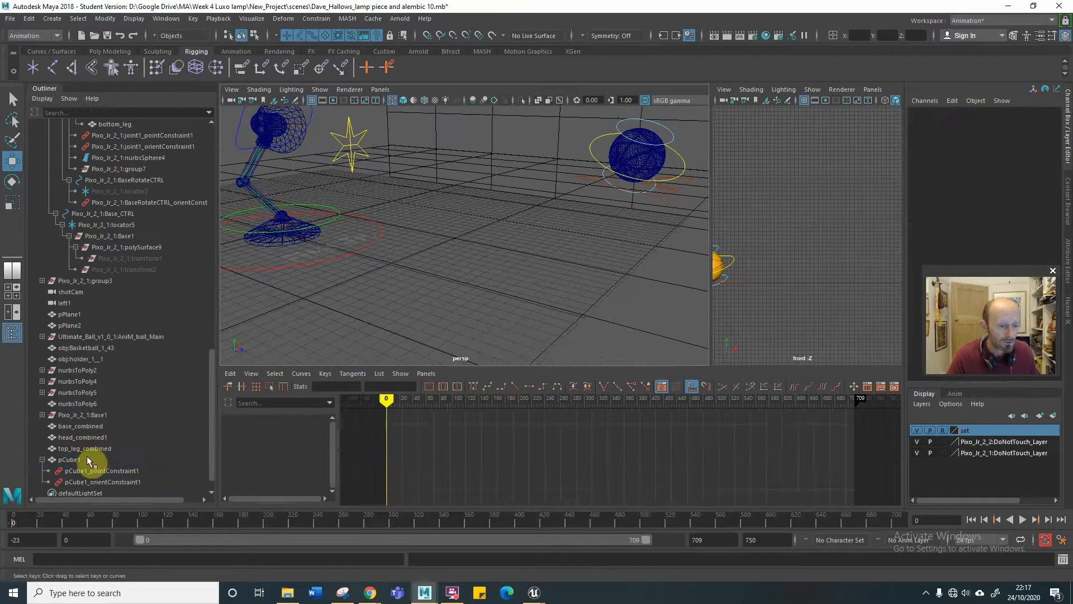
Set up an FBX export of the selected pCube1 with baked animation starting at frame 0, and review the remaining export options.
{"action": "left_click", "coordinate": [69, 460]}
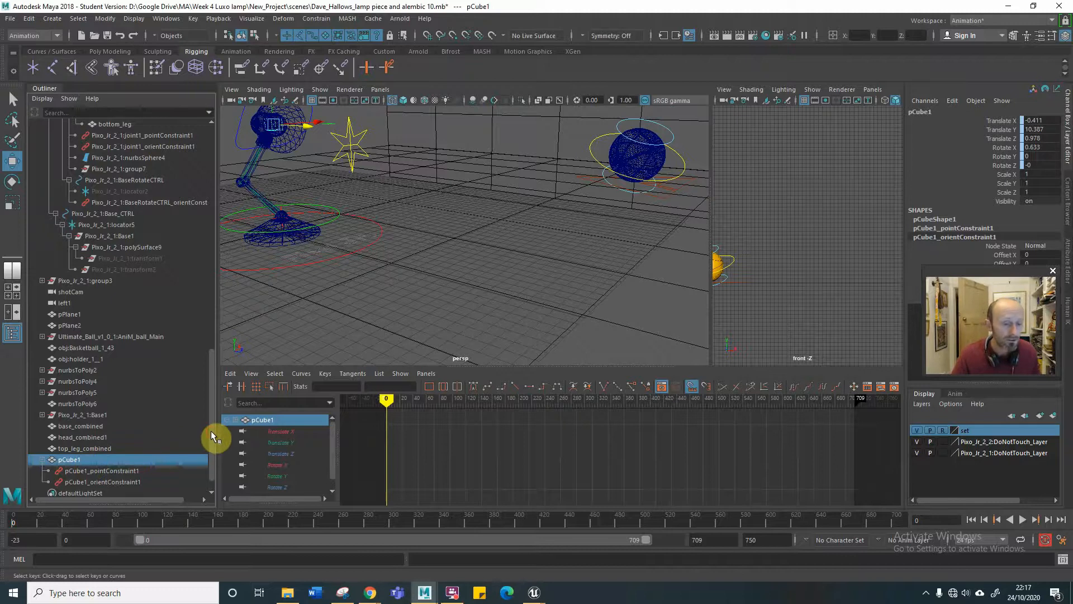
{"action": "left_click", "coordinate": [10, 18]}
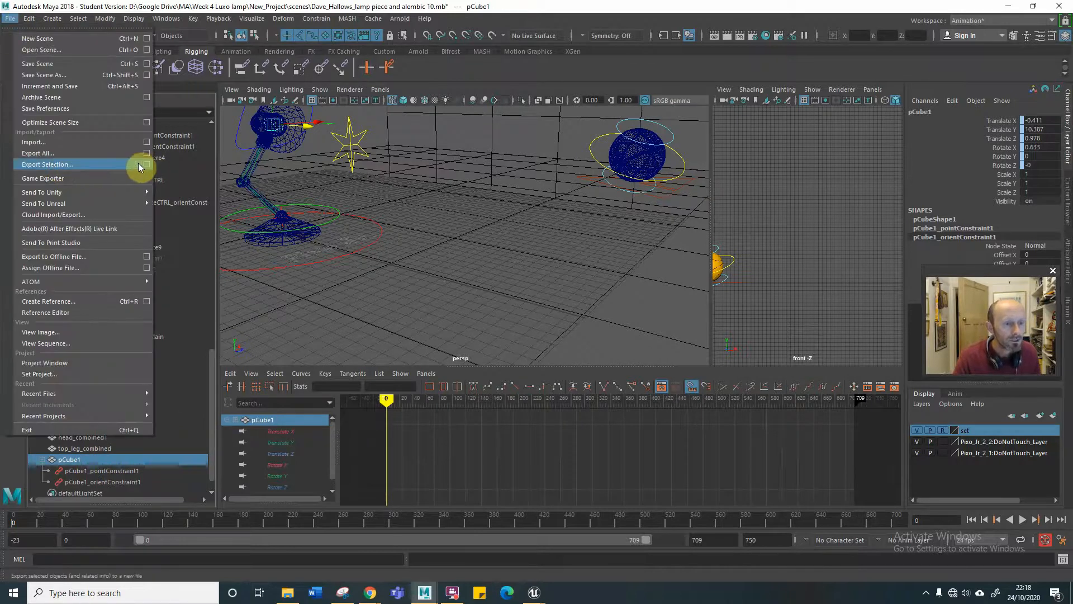
{"action": "left_click", "coordinate": [118, 164]}
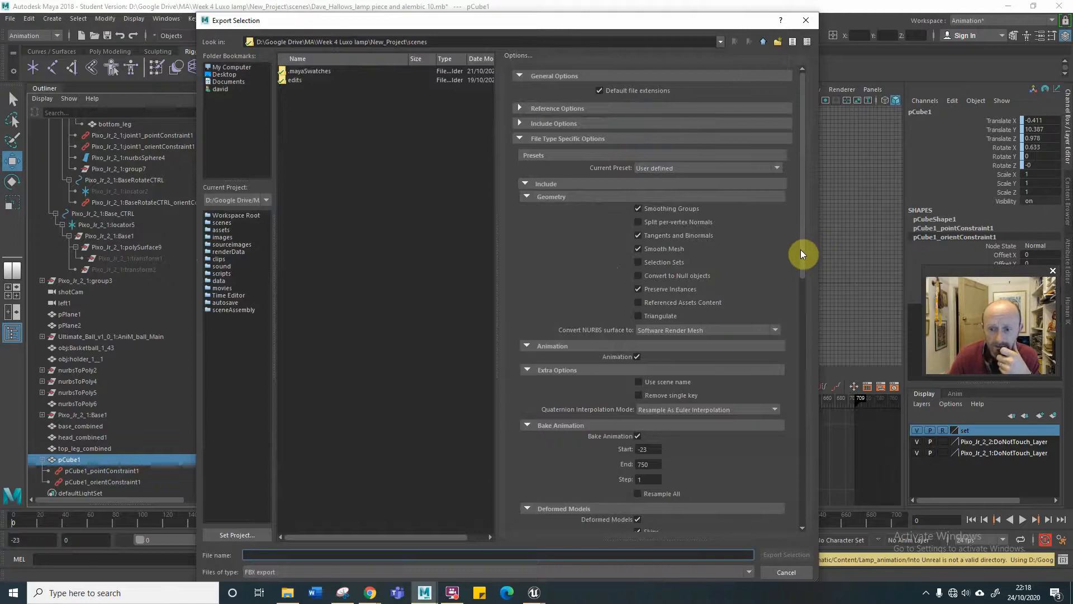
{"action": "left_click_drag", "start_coordinate": [803, 251], "coordinate": [781, 332]}
{"action": "scroll", "coordinate": [782, 332], "scroll_direction": "down", "scroll_amount": 3}
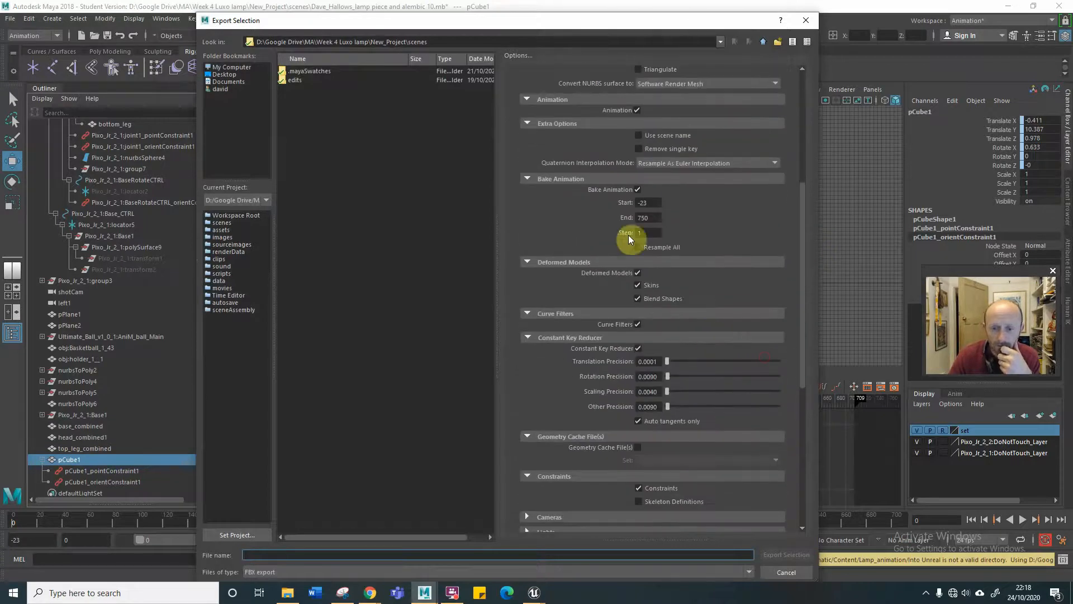
{"action": "double_click", "coordinate": [643, 202]}
{"action": "type", "text": "0"}
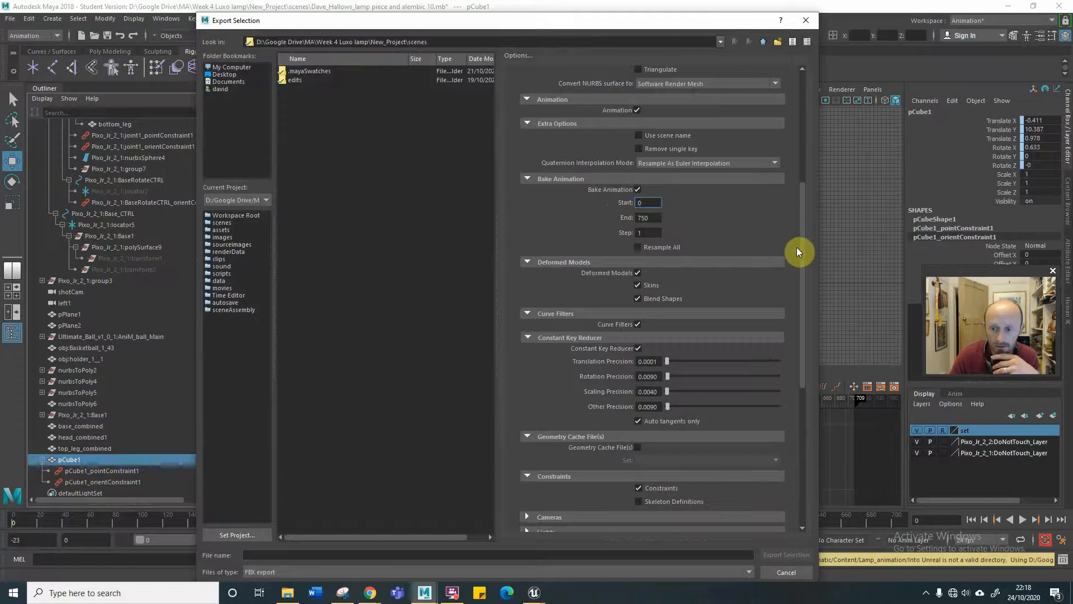
{"action": "left_click_drag", "start_coordinate": [803, 249], "coordinate": [796, 301]}
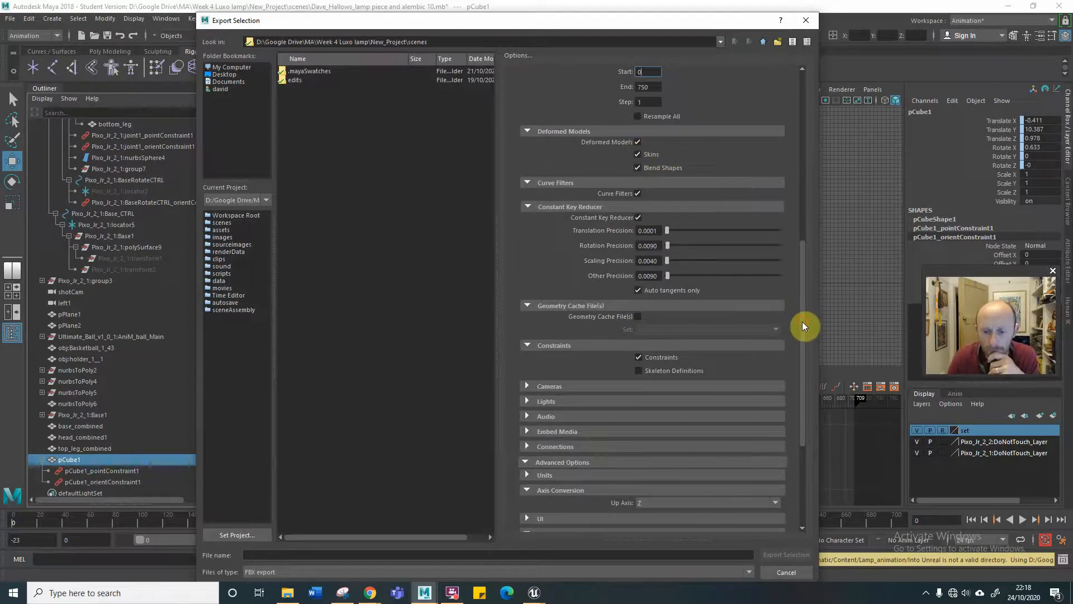
{"action": "left_click_drag", "start_coordinate": [803, 322], "coordinate": [788, 408]}
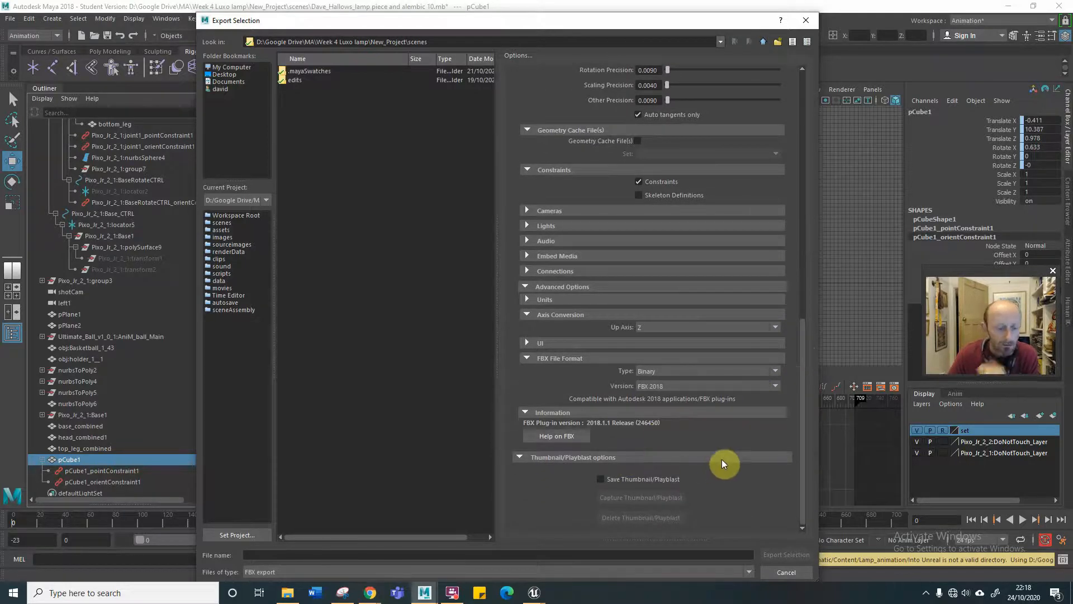
Set the export destination to the Into_Unreal folder under Unreal\Bauhaus_cinematic\Content\Lamp_animation.
{"action": "left_click", "coordinate": [336, 555]}
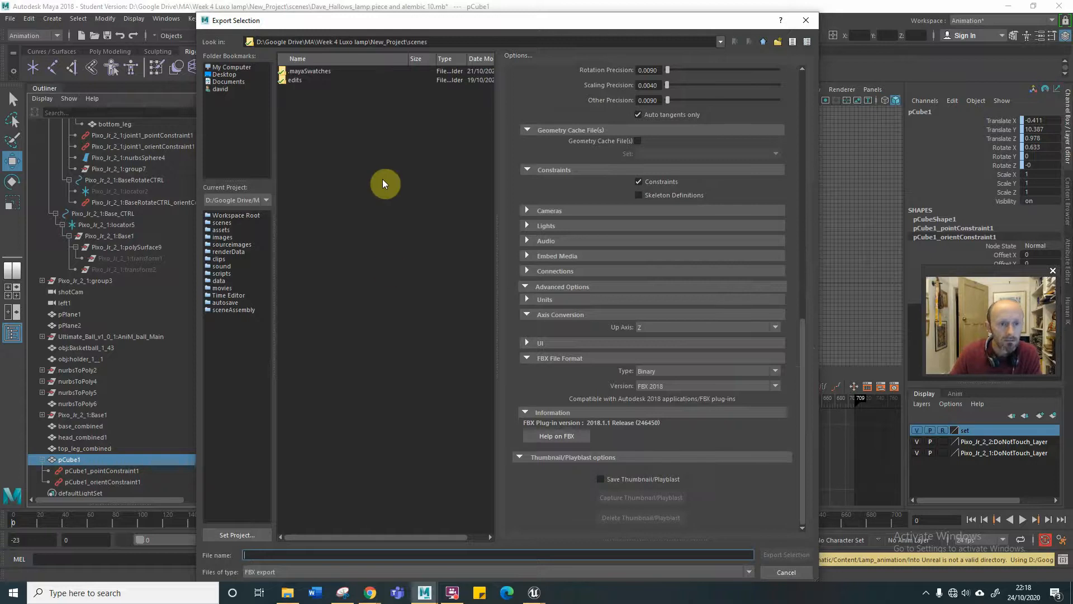
{"action": "left_click", "coordinate": [762, 40]}
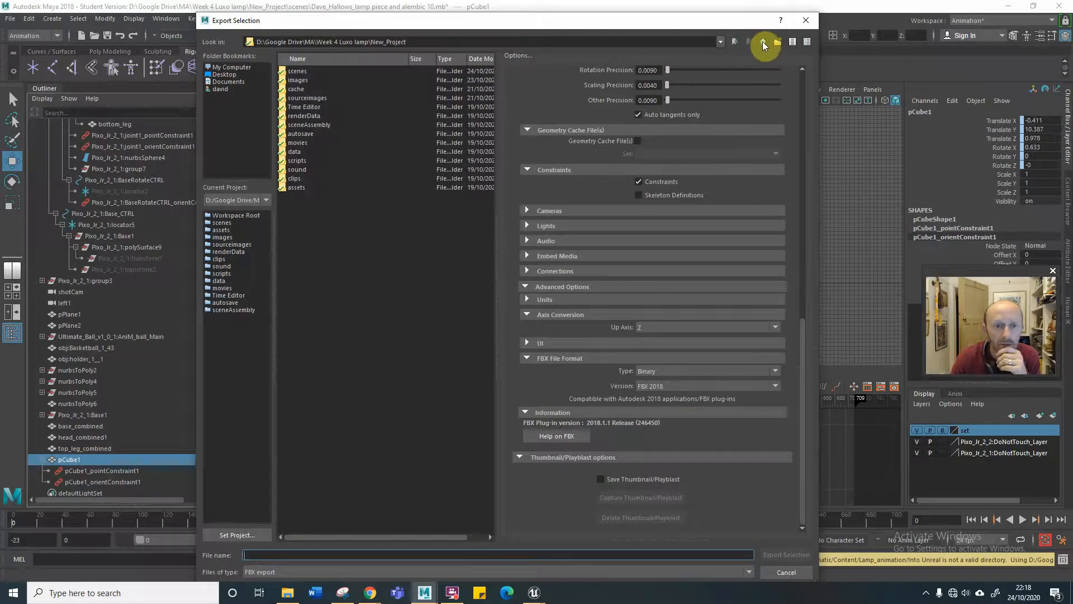
{"action": "left_click", "coordinate": [763, 42]}
{"action": "left_click", "coordinate": [763, 42]}
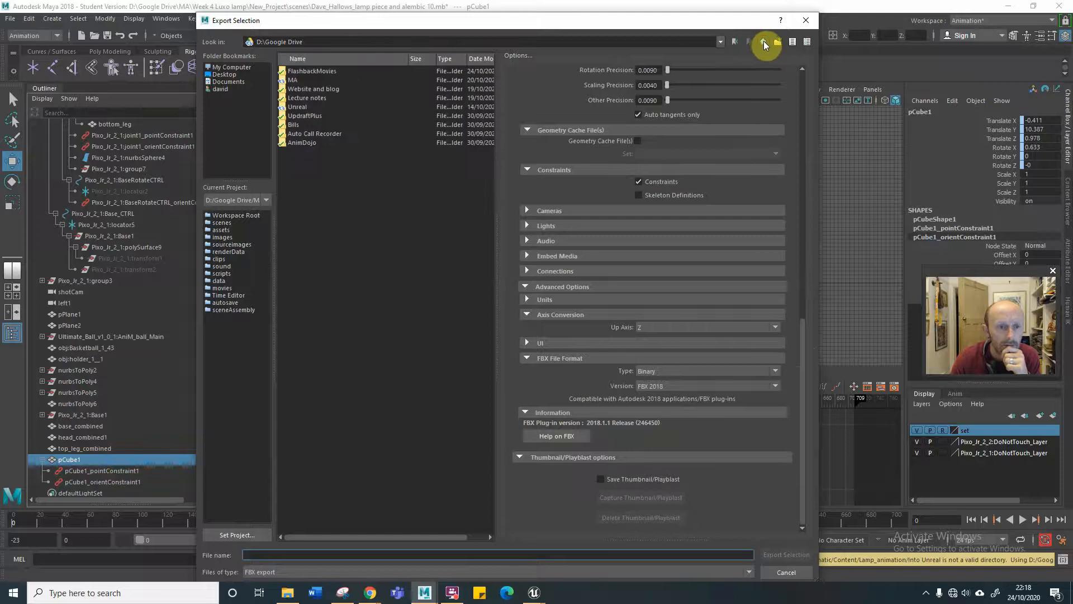
{"action": "left_click", "coordinate": [763, 41]}
{"action": "double_click", "coordinate": [304, 106]}
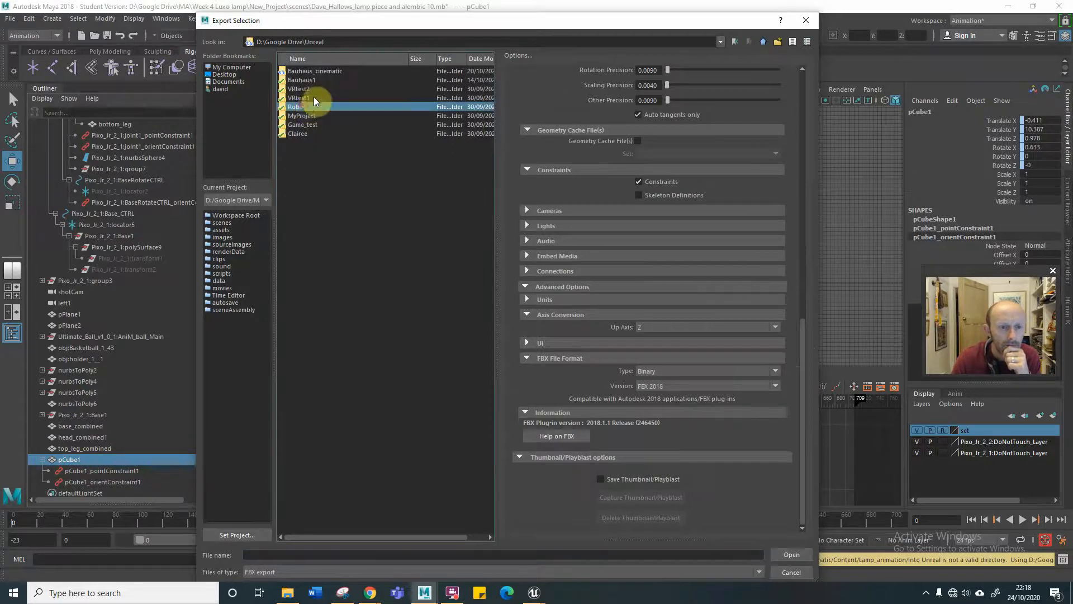
{"action": "double_click", "coordinate": [323, 71]}
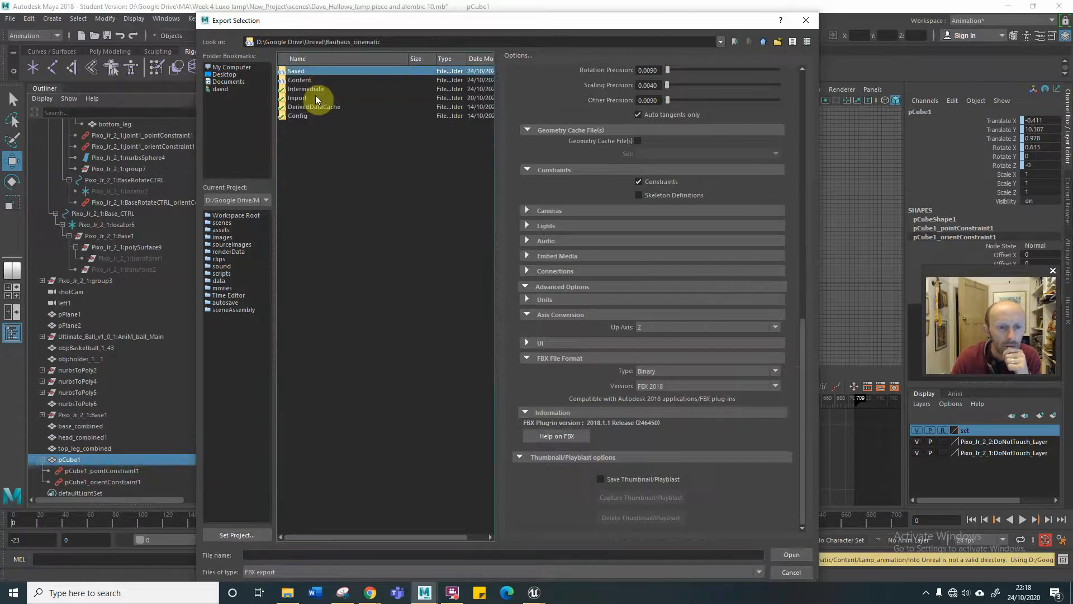
{"action": "double_click", "coordinate": [316, 80]}
{"action": "double_click", "coordinate": [324, 71]}
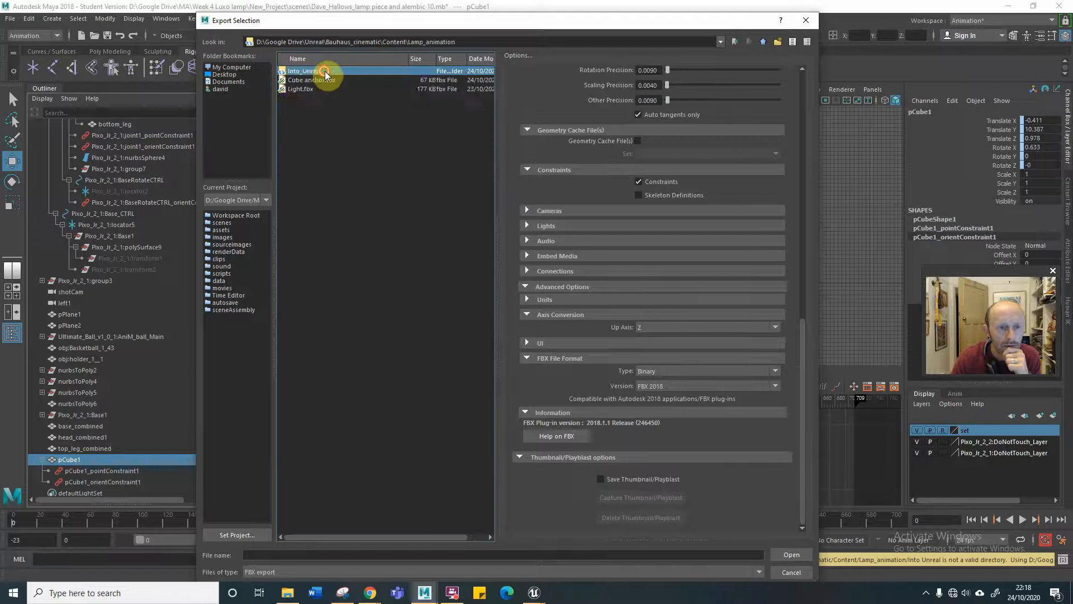
{"action": "double_click", "coordinate": [325, 71]}
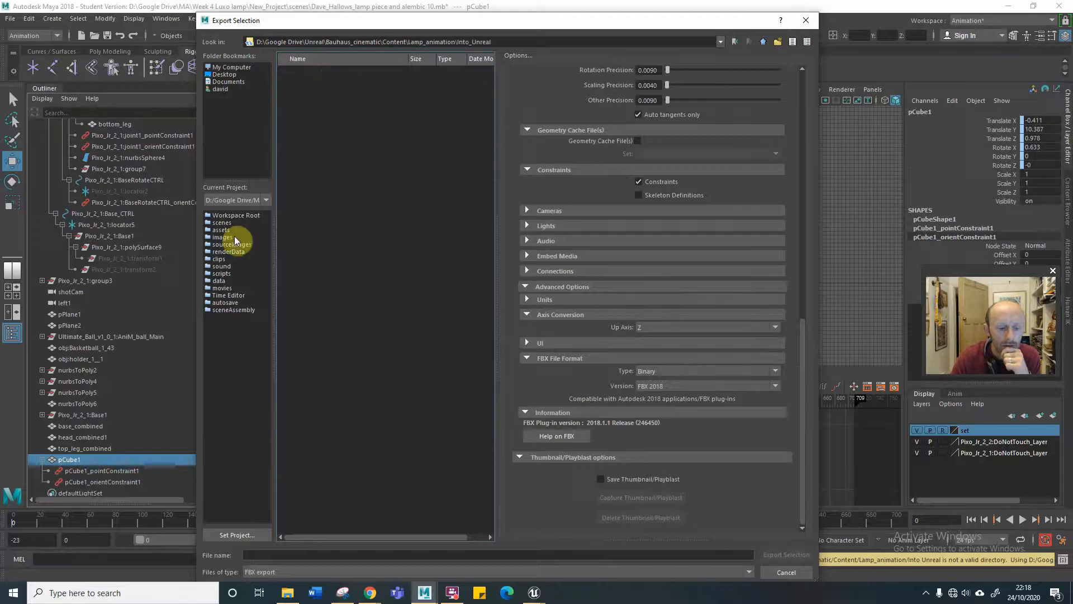
Name the FBX file Cube anchor and export the selected cube.
{"action": "left_click", "coordinate": [335, 555]}
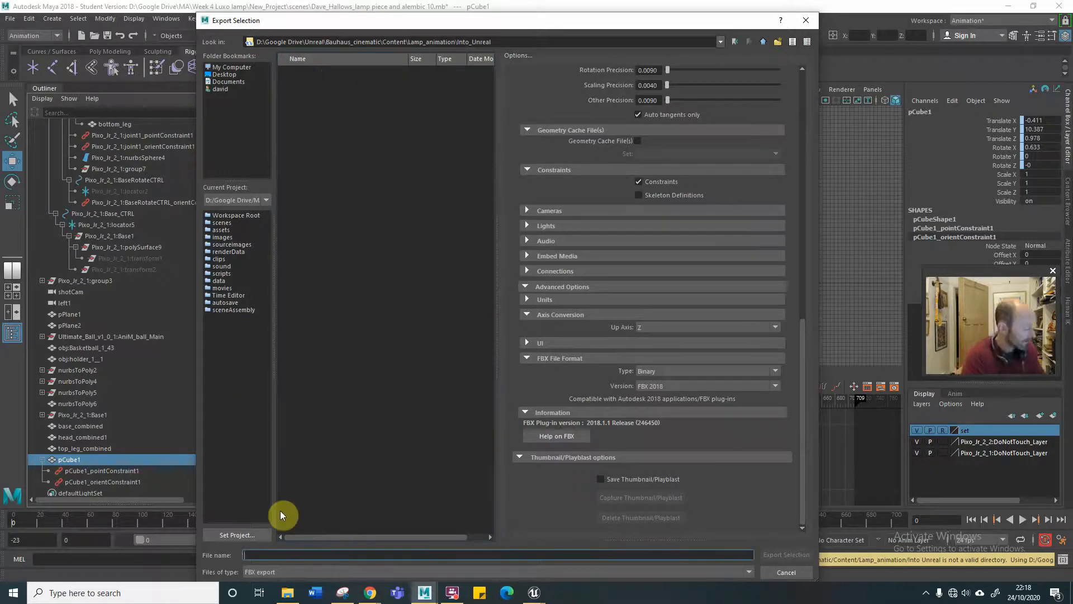
{"action": "type", "text": "C"}
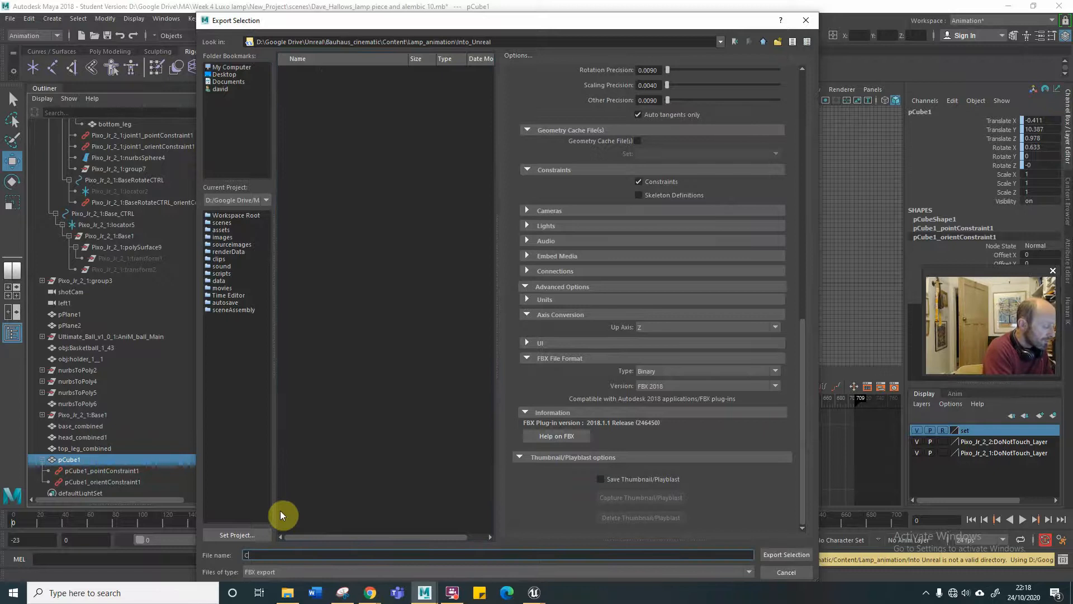
{"action": "type", "text": "ube anchor"}
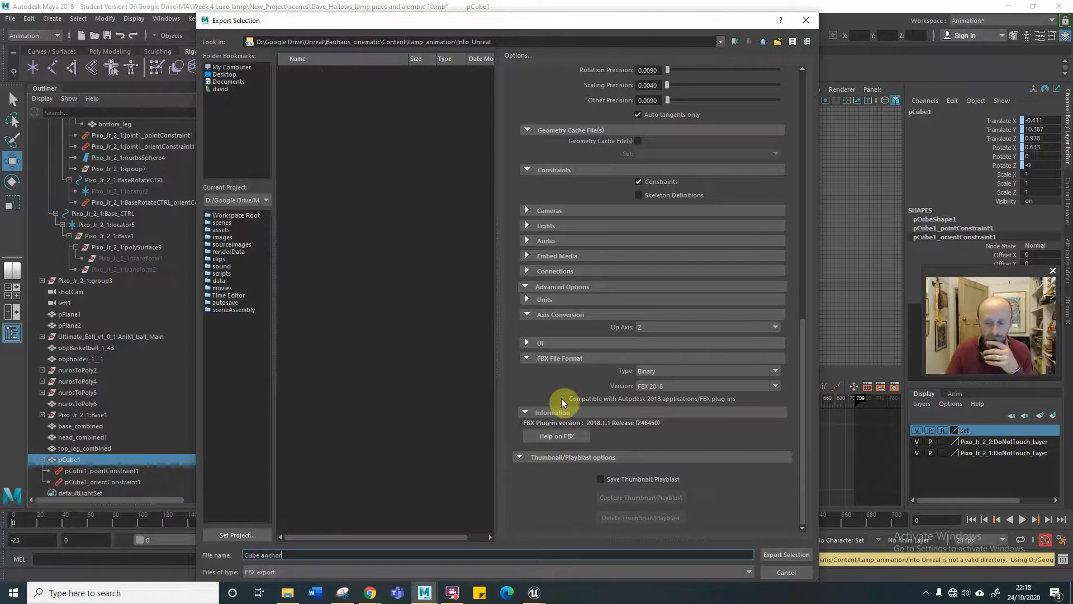
{"action": "left_click", "coordinate": [783, 553]}
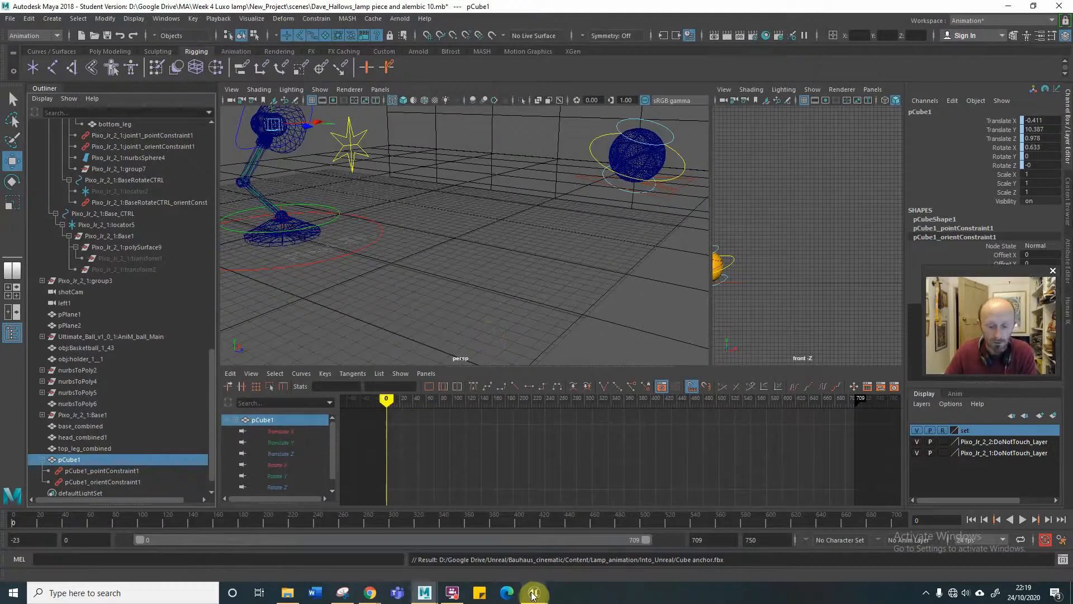
Switch to Unreal Editor and import the bulb Alembic as a Geometry Cache for frames 0 to 750 with the Autodesk Maya conversion preset.
{"action": "mouse_move", "coordinate": [531, 591]}
{"action": "left_click", "coordinate": [457, 509]}
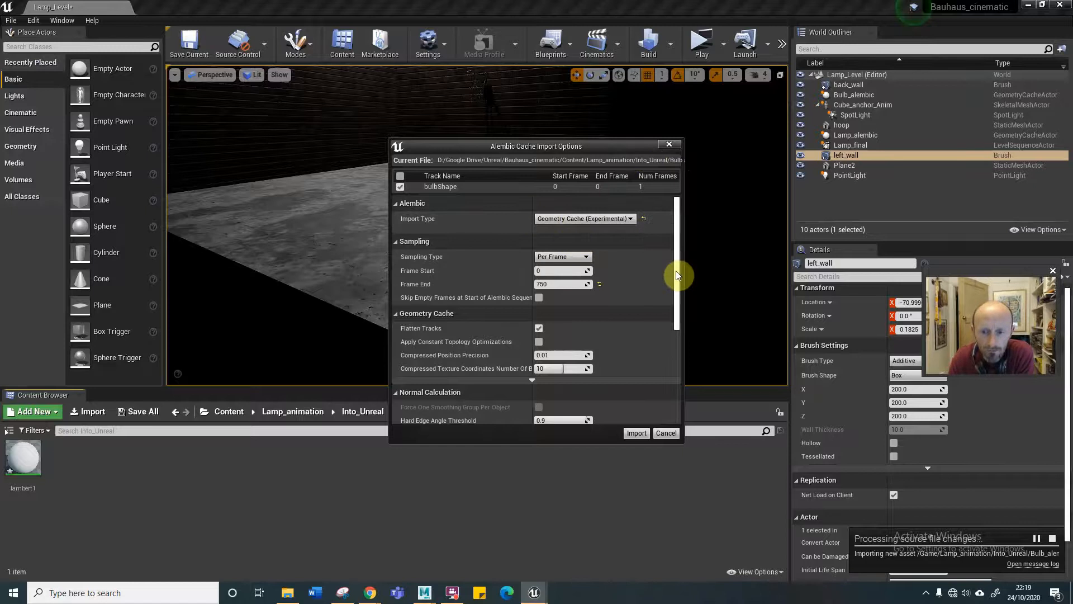
{"action": "scroll", "coordinate": [676, 270], "scroll_direction": "down", "scroll_amount": 3}
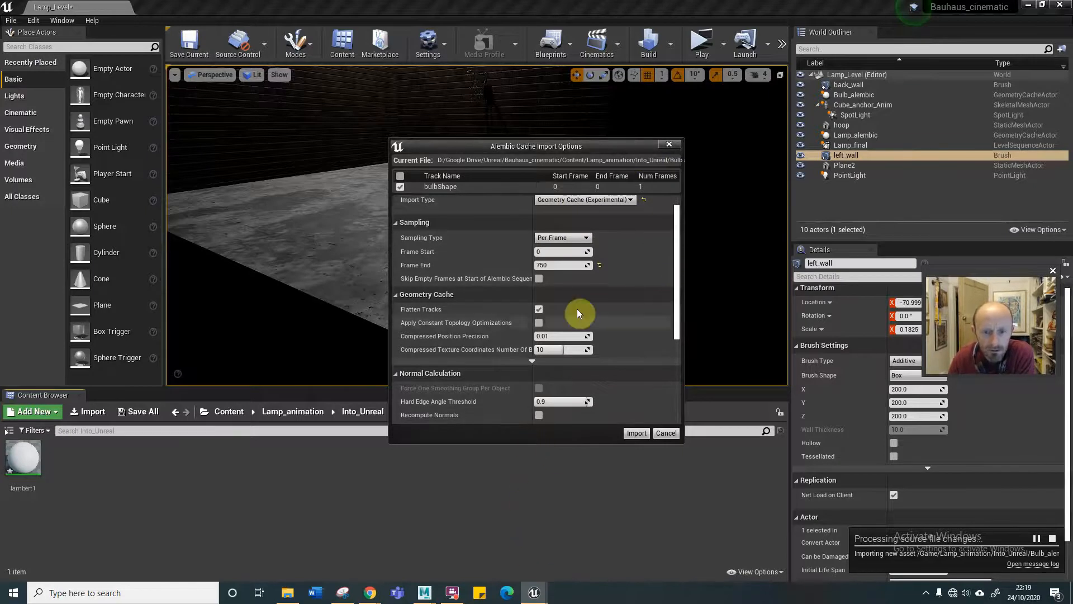
{"action": "left_click_drag", "start_coordinate": [484, 143], "coordinate": [473, 109]}
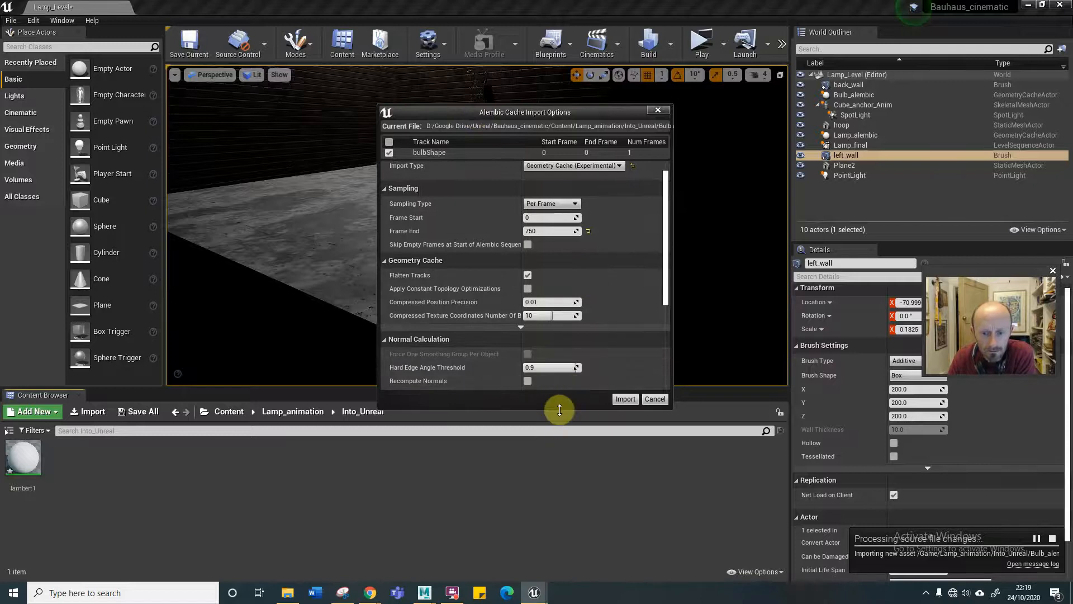
{"action": "left_click_drag", "start_coordinate": [559, 410], "coordinate": [546, 573]}
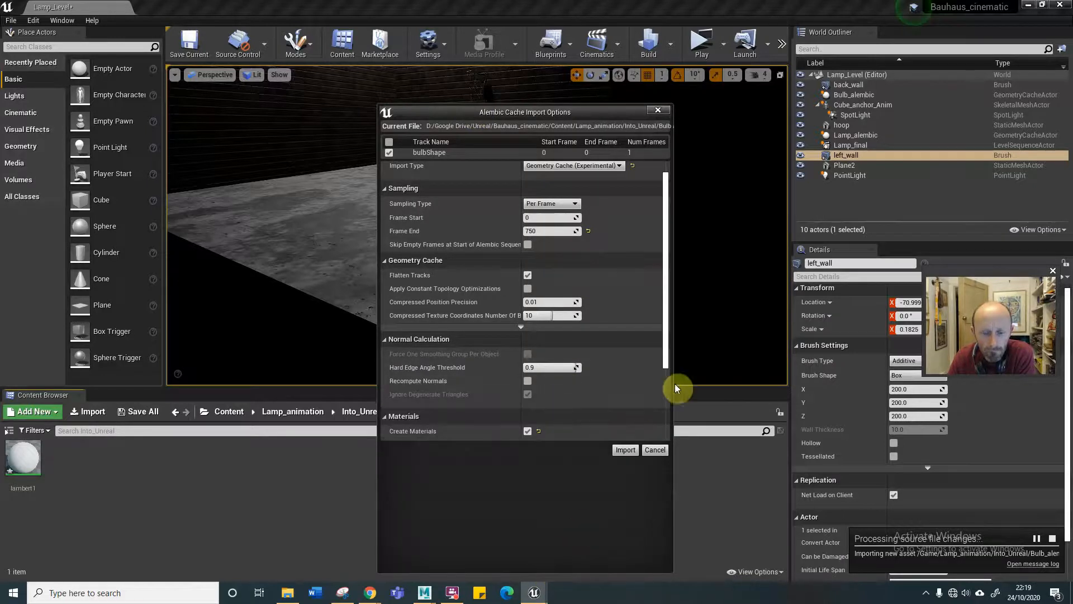
{"action": "left_click_drag", "start_coordinate": [667, 327], "coordinate": [659, 397]}
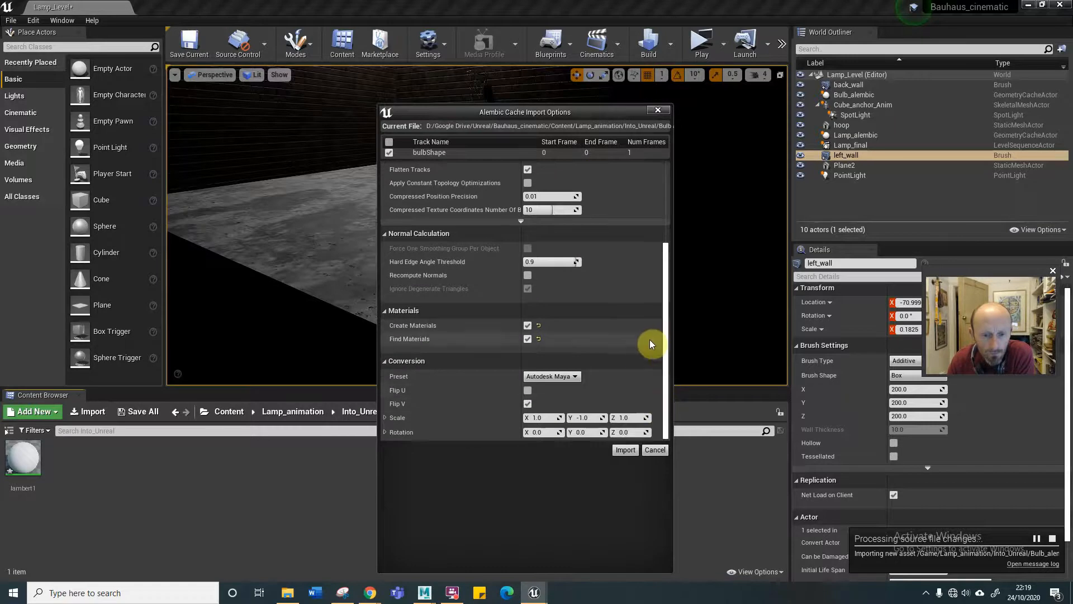
{"action": "left_click", "coordinate": [627, 450]}
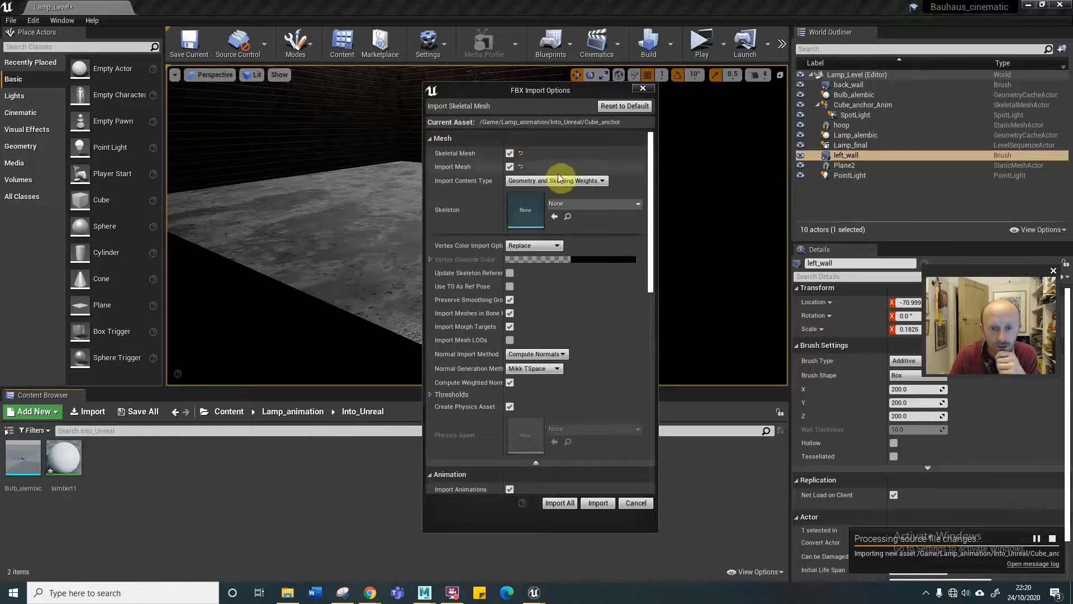
Import all of the Cube_anchor FBX as a skeletal mesh with Geometry and Skinning Weights and its animations included.
{"action": "left_click", "coordinate": [593, 182]}
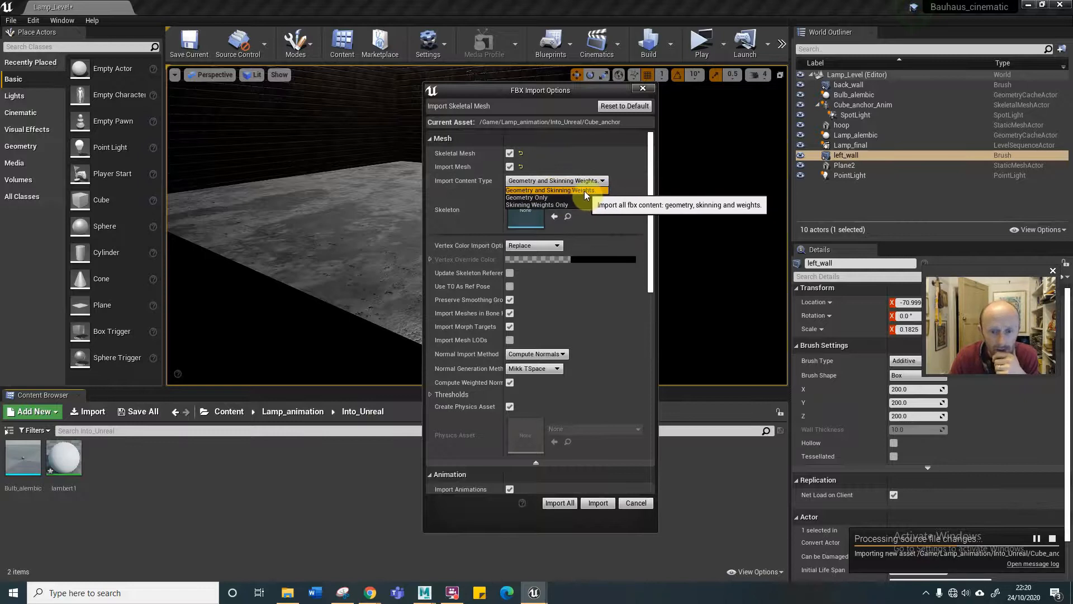
{"action": "left_click", "coordinate": [554, 190]}
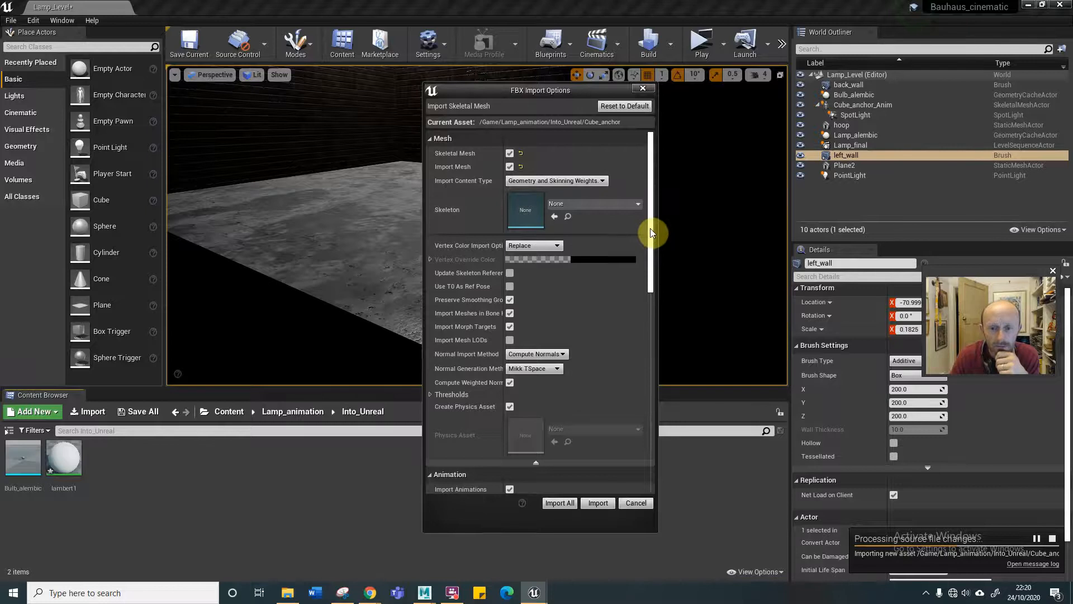
{"action": "left_click_drag", "start_coordinate": [649, 230], "coordinate": [642, 267]}
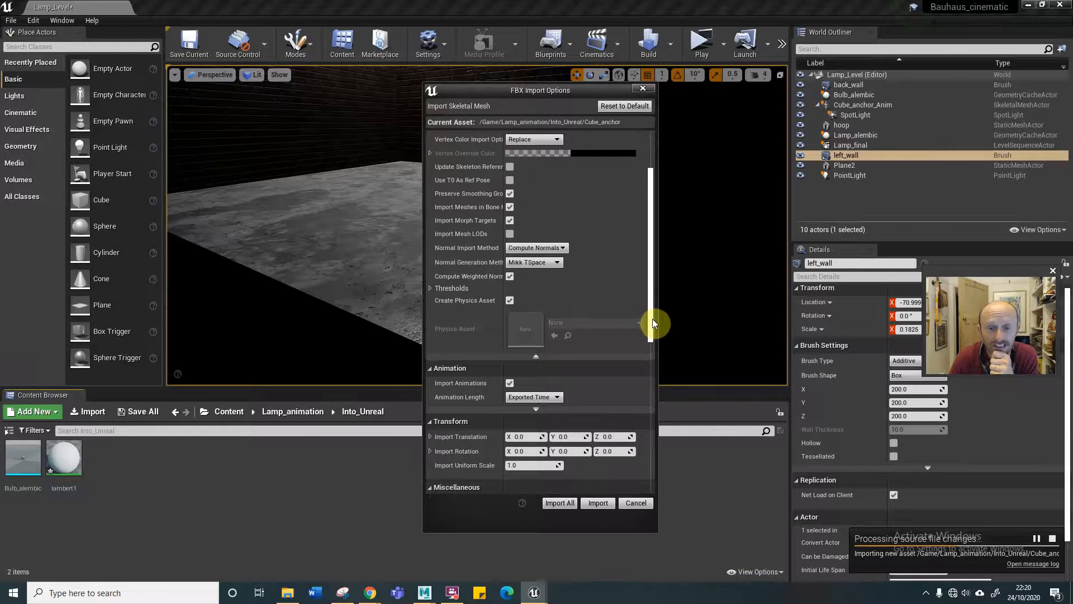
{"action": "left_click_drag", "start_coordinate": [653, 319], "coordinate": [636, 379]}
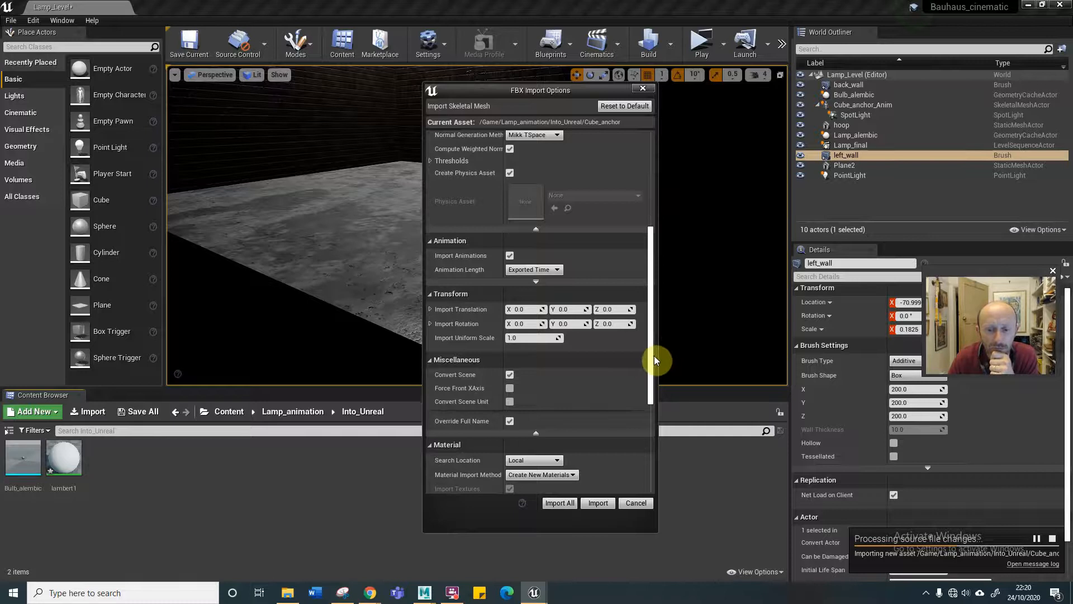
{"action": "left_click", "coordinate": [653, 355]}
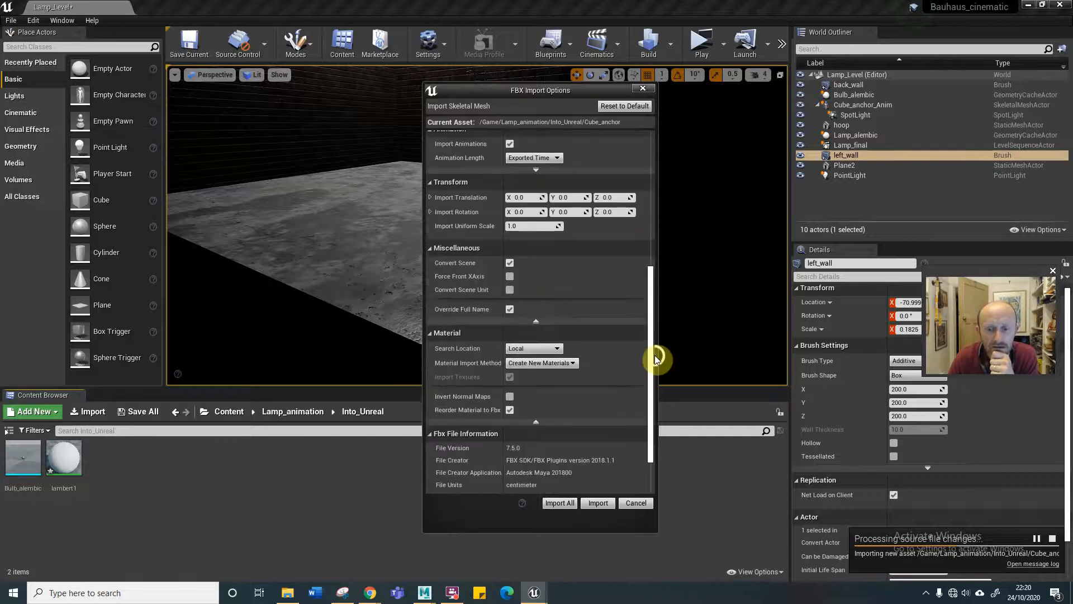
{"action": "left_click_drag", "start_coordinate": [652, 362], "coordinate": [628, 424]}
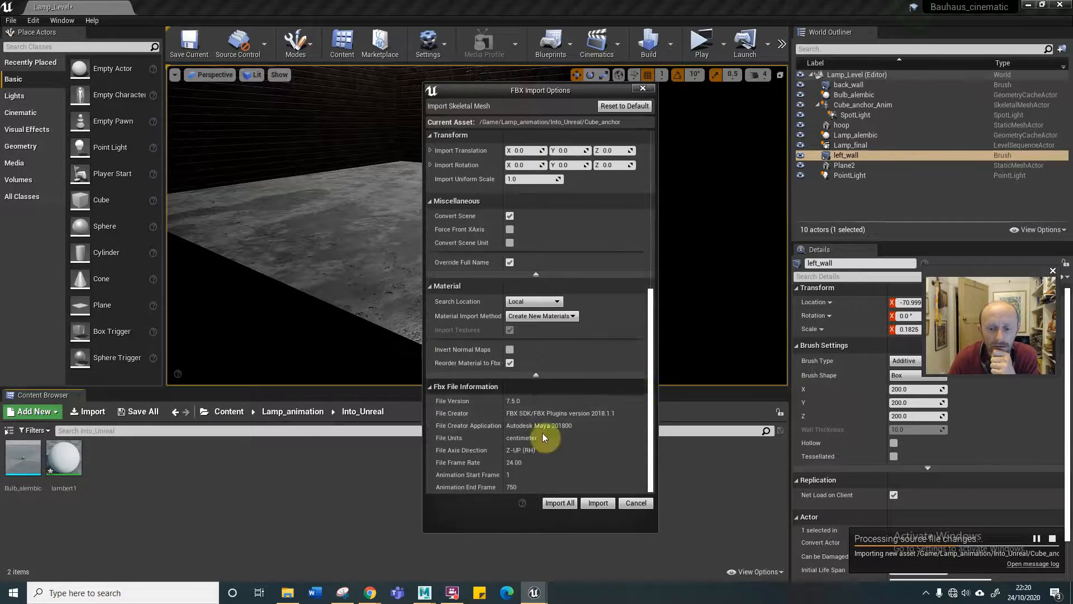
{"action": "left_click", "coordinate": [559, 503]}
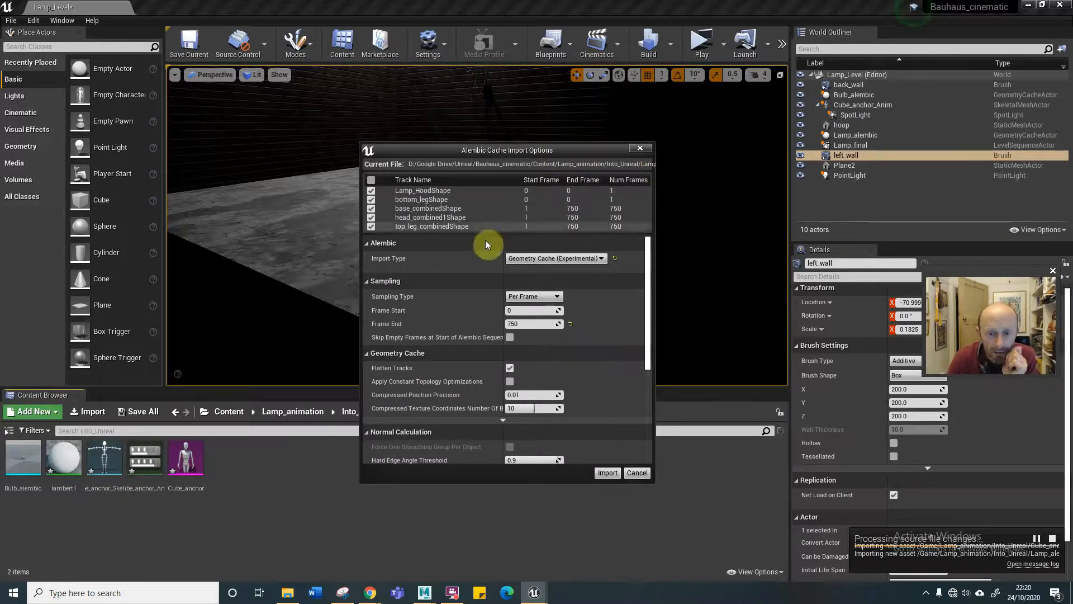
Import the lamp Alembic with all its tracks as a Geometry Cache for frames 0 to 750 with the Autodesk Maya preset.
{"action": "left_click_drag", "start_coordinate": [648, 351], "coordinate": [642, 445]}
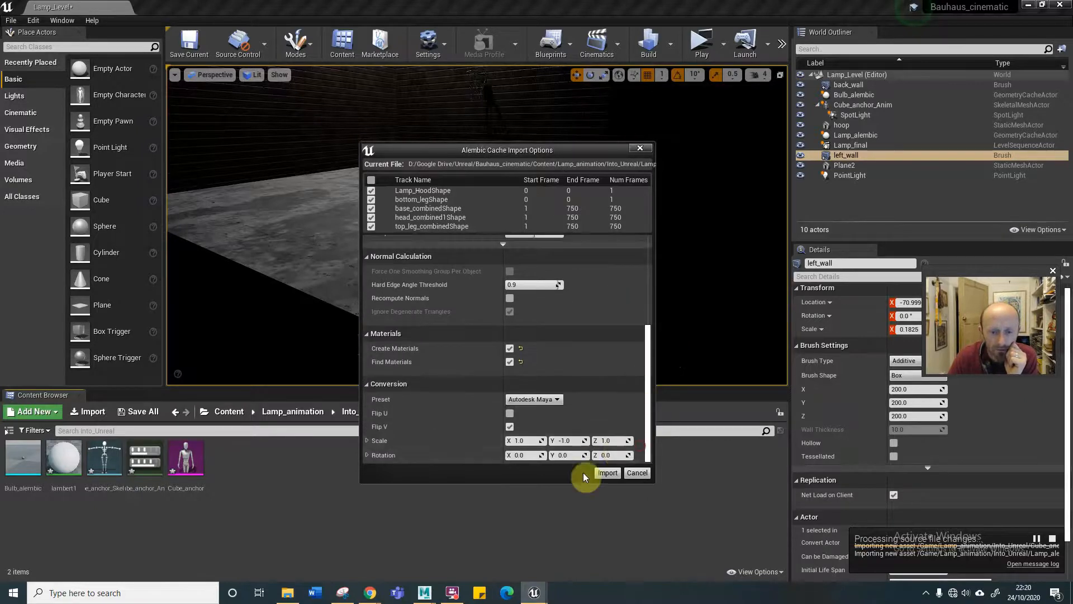
{"action": "left_click", "coordinate": [606, 472]}
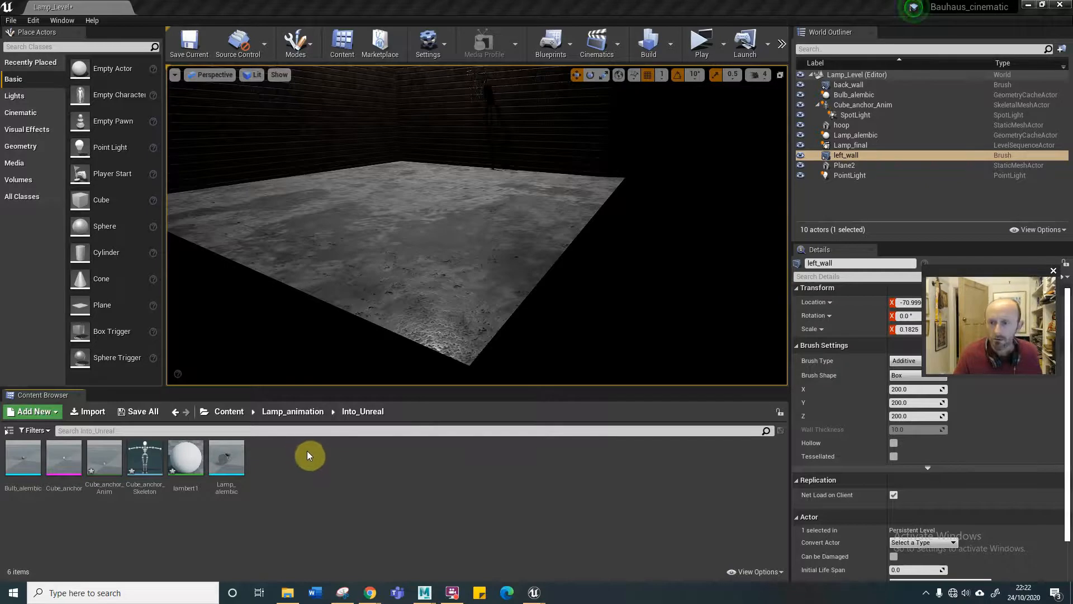
Delete the old Bulb_alembic actor from the level, accepting that its Lamp_final reference breaks.
{"action": "left_click", "coordinate": [855, 95]}
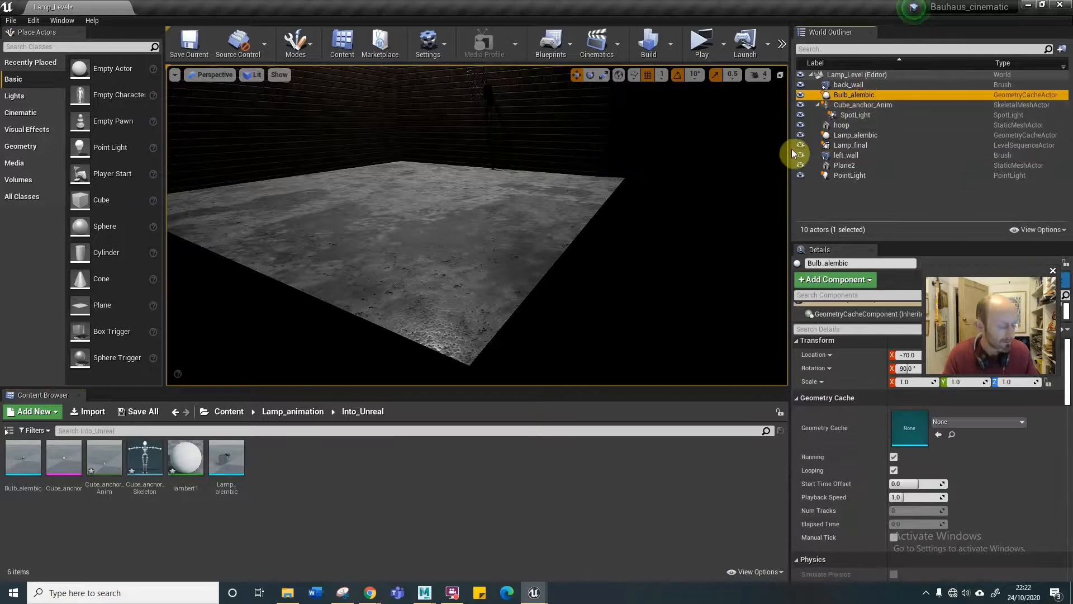
{"action": "key", "text": "Delete"}
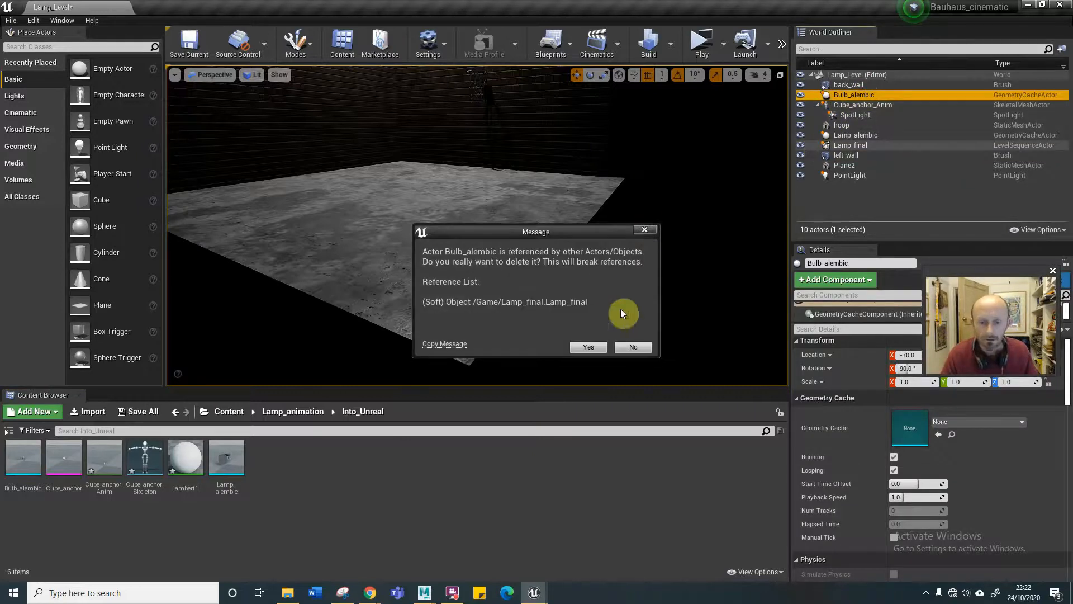
{"action": "left_click", "coordinate": [588, 346]}
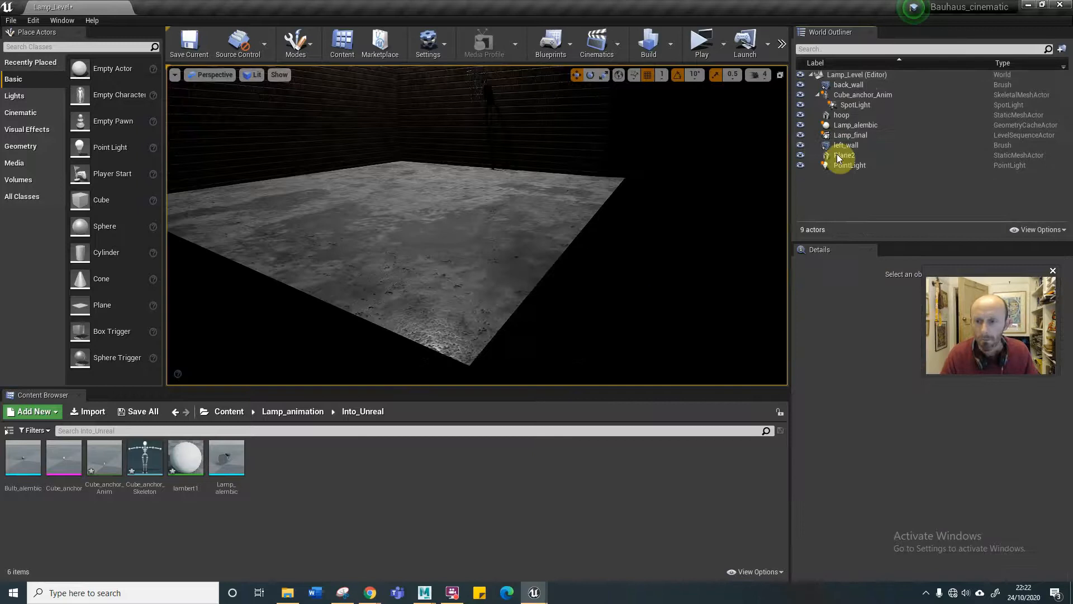
{"action": "left_click", "coordinate": [871, 95]}
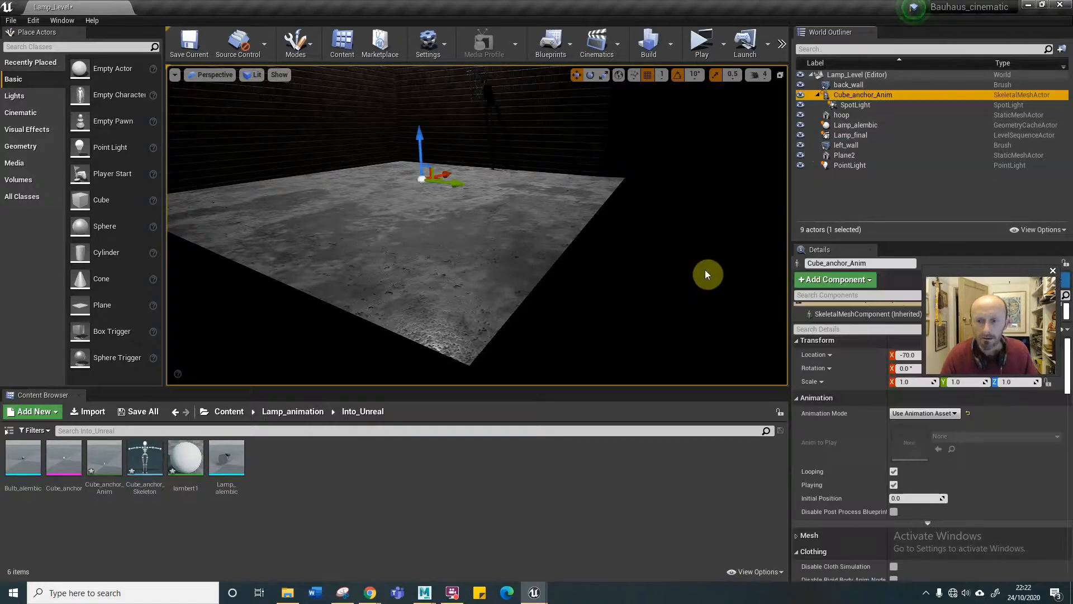
{"action": "key", "text": "Delete"}
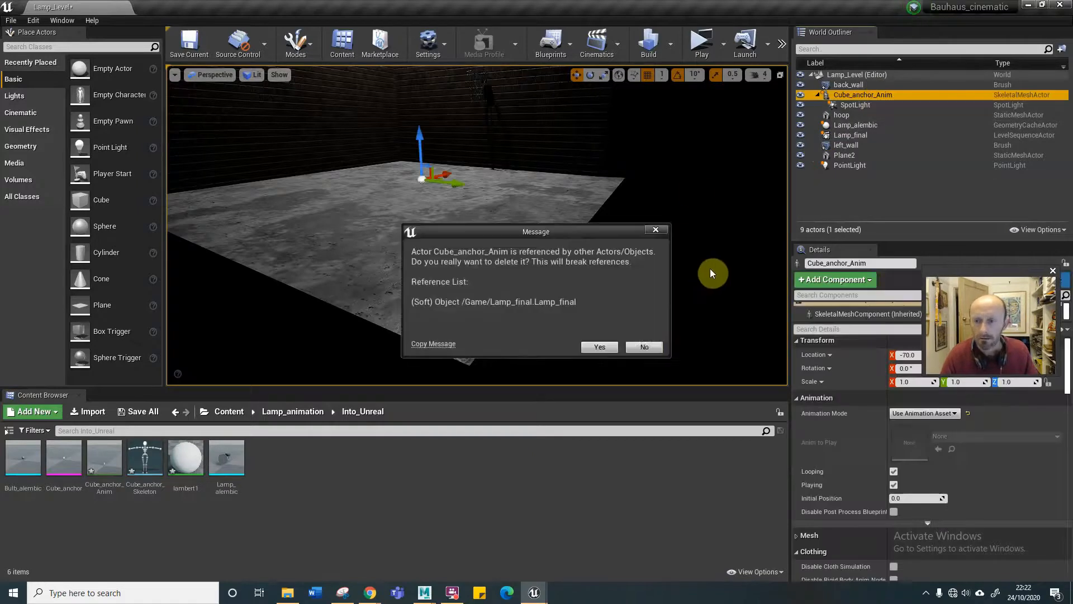
{"action": "left_click", "coordinate": [644, 347]}
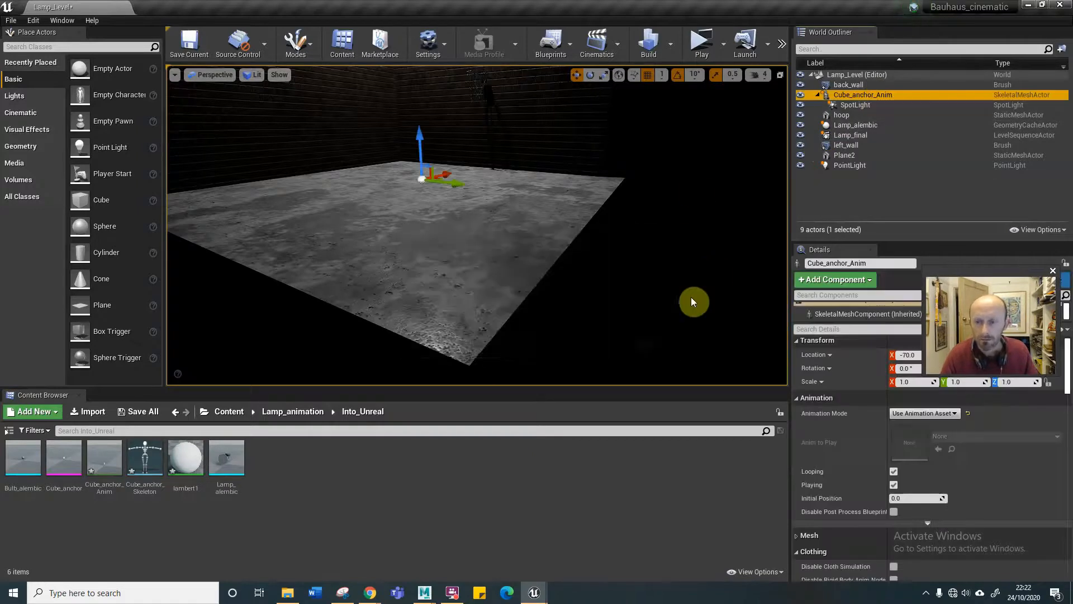
Detach the SpotLight from its parent Cube_anchor_Anim actor.
{"action": "left_click", "coordinate": [875, 105]}
{"action": "right_click", "coordinate": [877, 106]}
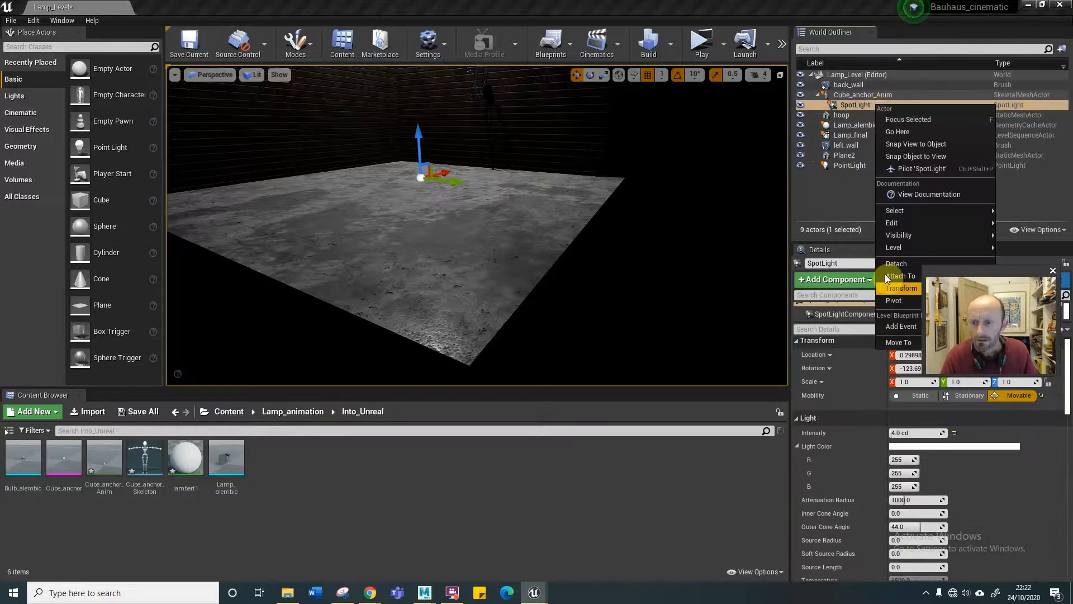
{"action": "left_click", "coordinate": [894, 263]}
Delete the old Cube_anchor_Anim and Lamp_alembic actors from the level, accepting the broken references.
{"action": "left_click", "coordinate": [877, 95]}
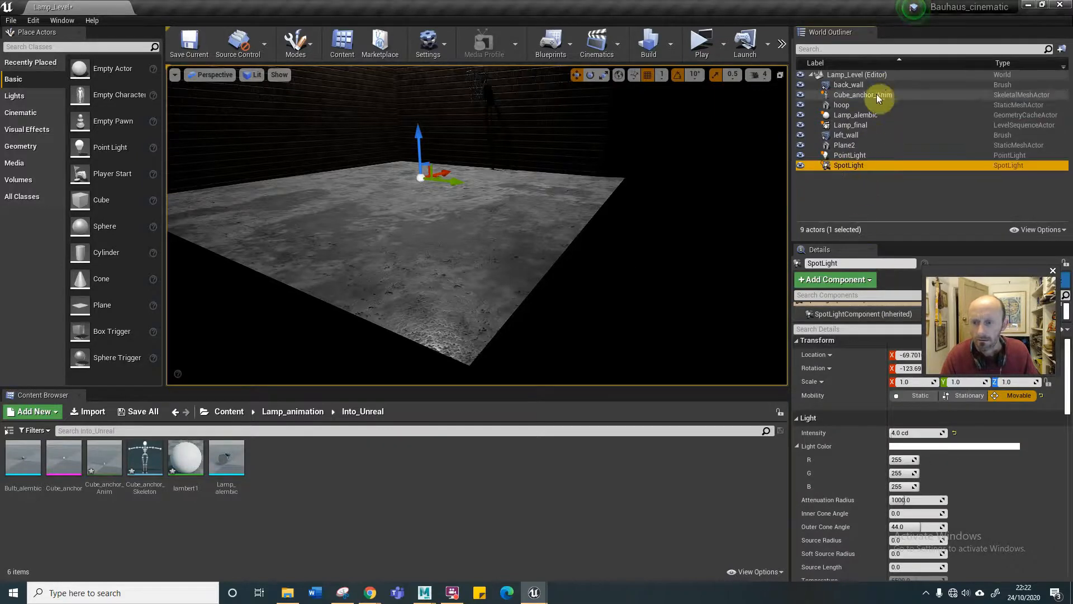
{"action": "key", "text": "Delete"}
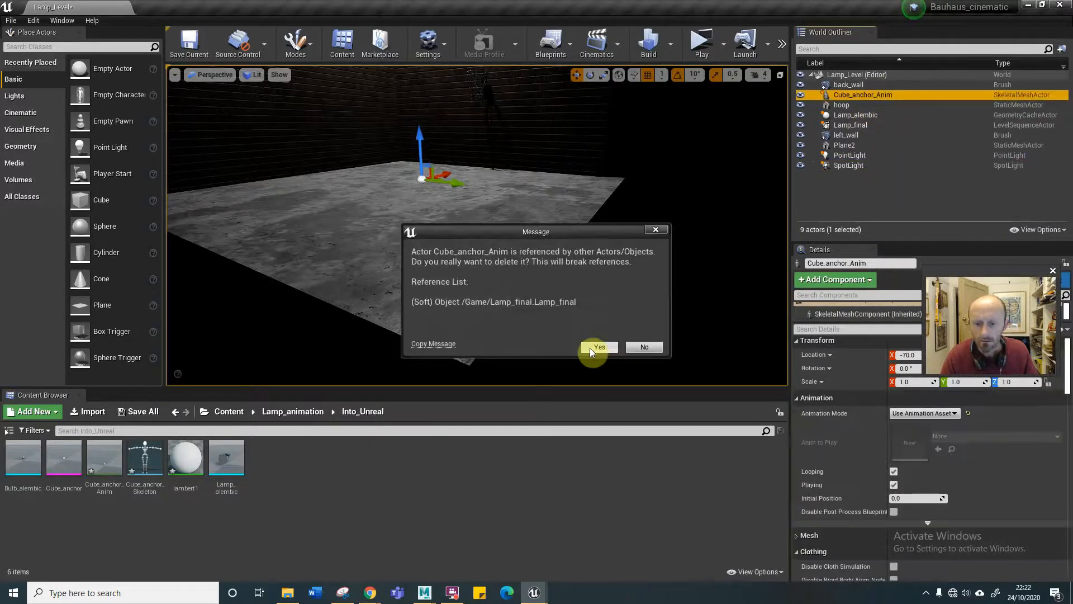
{"action": "left_click", "coordinate": [597, 346]}
{"action": "left_click", "coordinate": [865, 105]}
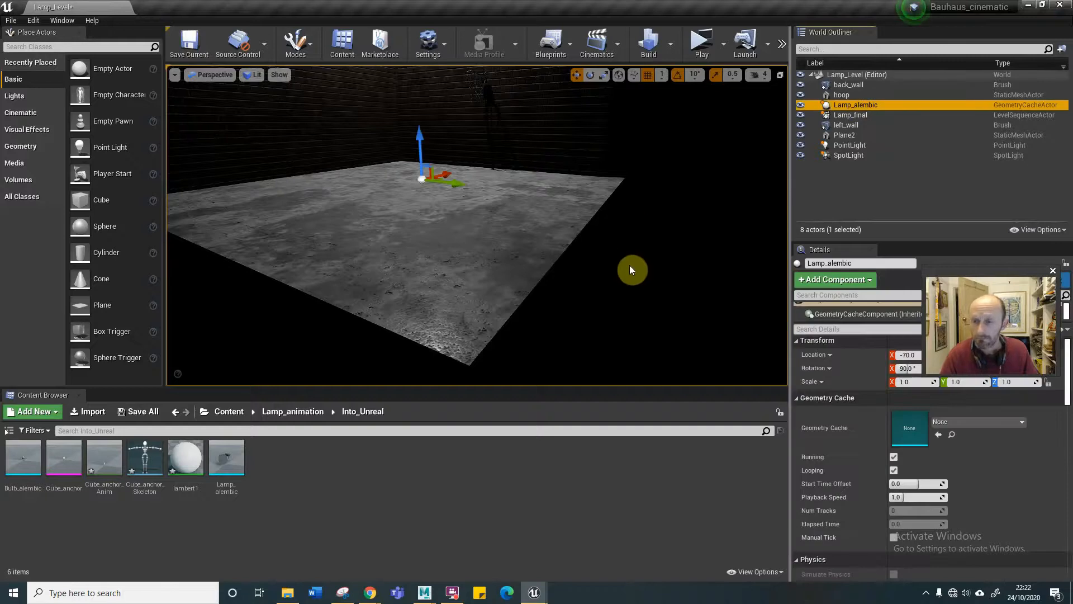
{"action": "key", "text": "Delete"}
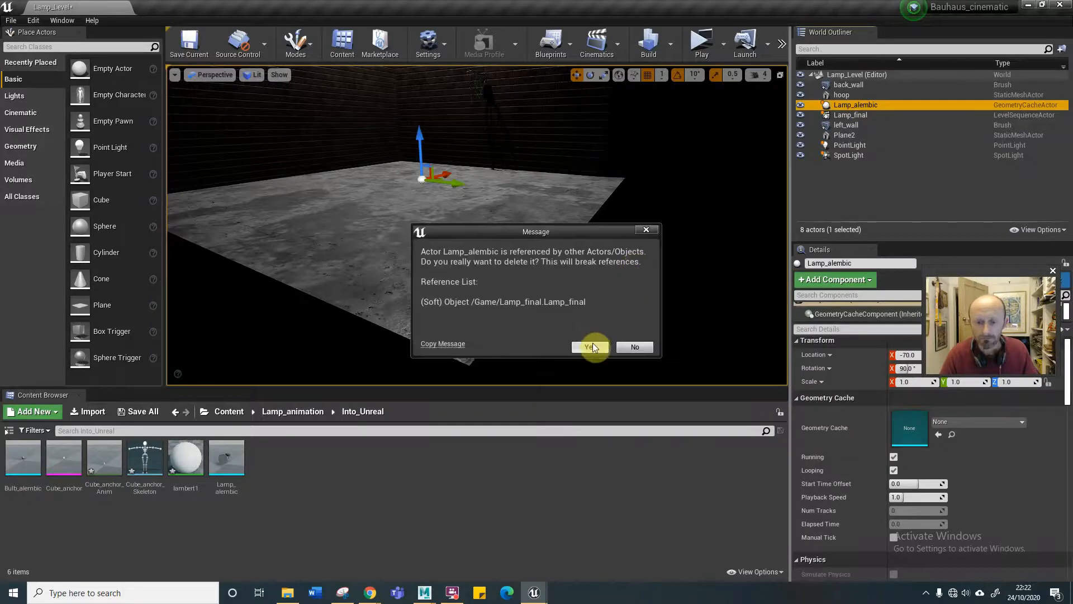
{"action": "left_click", "coordinate": [591, 346]}
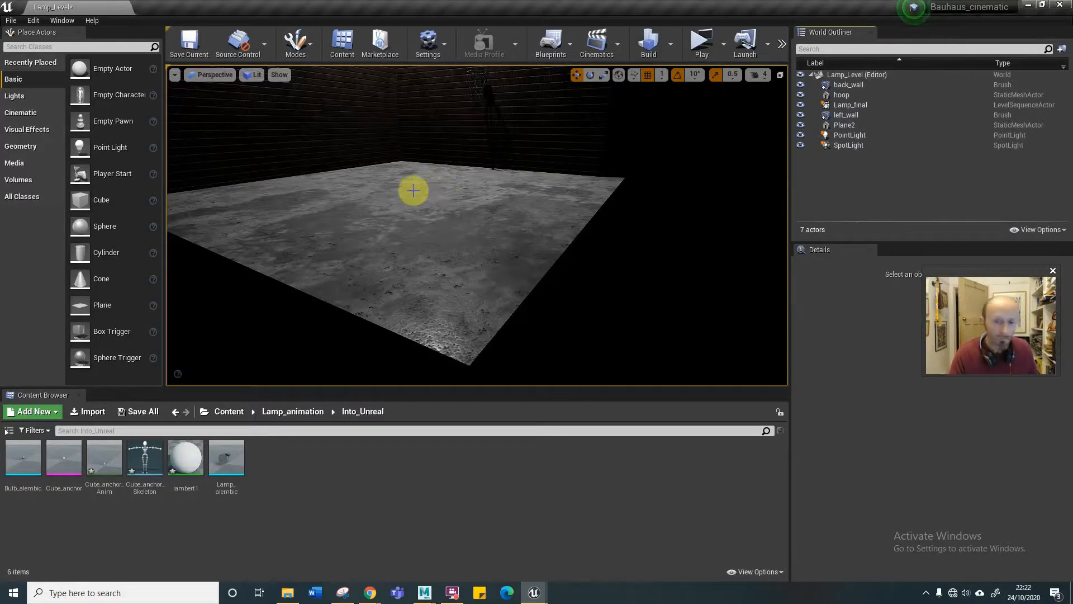
Close the empty Sequencer window and place the Lamp_alembic, Bulb_alembic and Cube_anchor_Anim assets together on the level's floor.
{"action": "mouse_move", "coordinate": [412, 182]}
{"action": "left_mouse_down"}
{"action": "mouse_move", "coordinate": [412, 218]}
{"action": "mouse_move", "coordinate": [385, 196]}
{"action": "mouse_move", "coordinate": [380, 145]}
{"action": "mouse_move", "coordinate": [414, 151]}
{"action": "mouse_move", "coordinate": [420, 218]}
{"action": "mouse_move", "coordinate": [416, 159]}
{"action": "mouse_move", "coordinate": [415, 200]}
{"action": "left_mouse_up"}
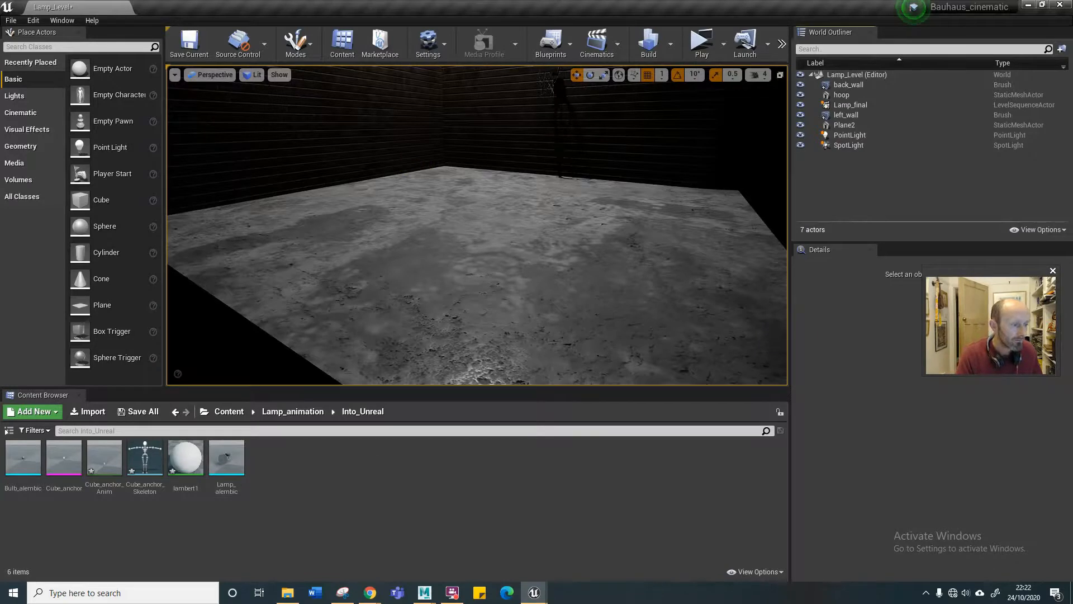
{"action": "left_click_drag", "start_coordinate": [0, 314], "coordinate": [729, 199]}
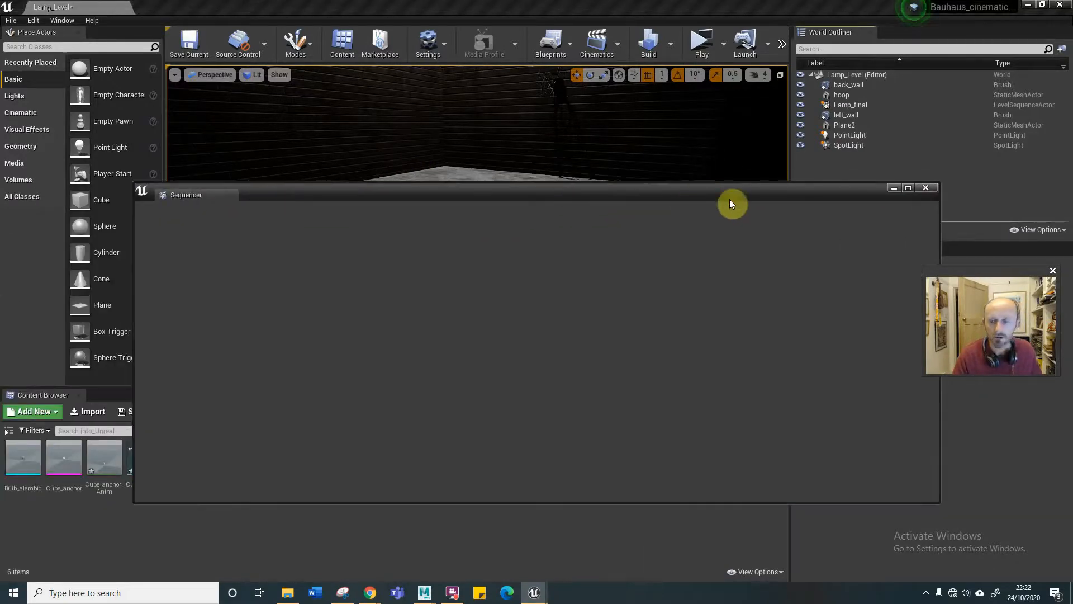
{"action": "left_click", "coordinate": [924, 189]}
{"action": "left_click", "coordinate": [229, 464]}
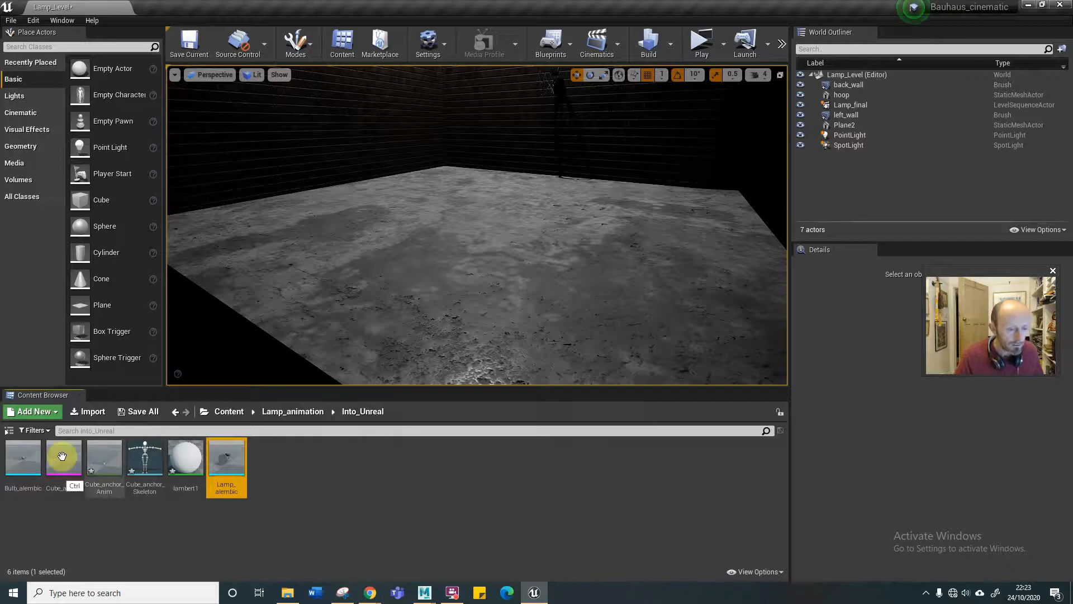
{"action": "left_click", "coordinate": [23, 459], "text": "ctrl"}
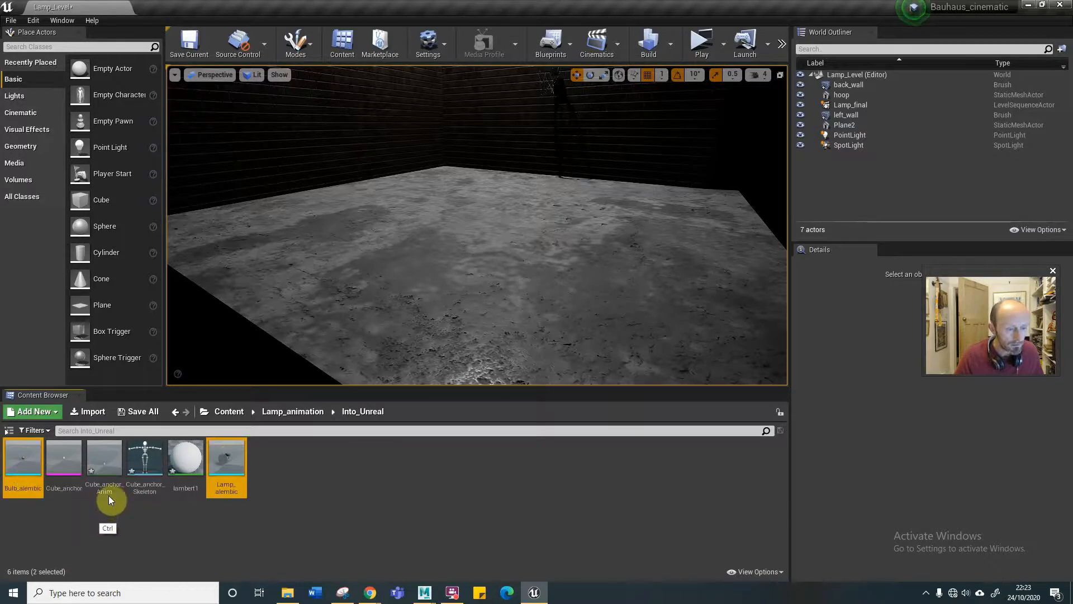
{"action": "left_click", "coordinate": [106, 463], "text": "ctrl"}
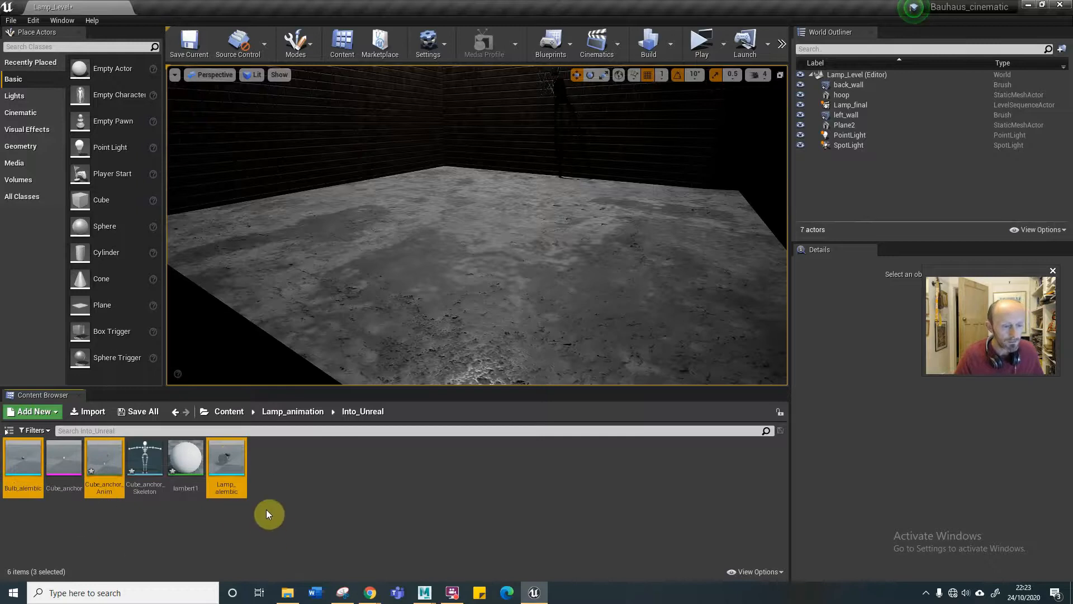
{"action": "left_click_drag", "start_coordinate": [227, 458], "coordinate": [512, 213]}
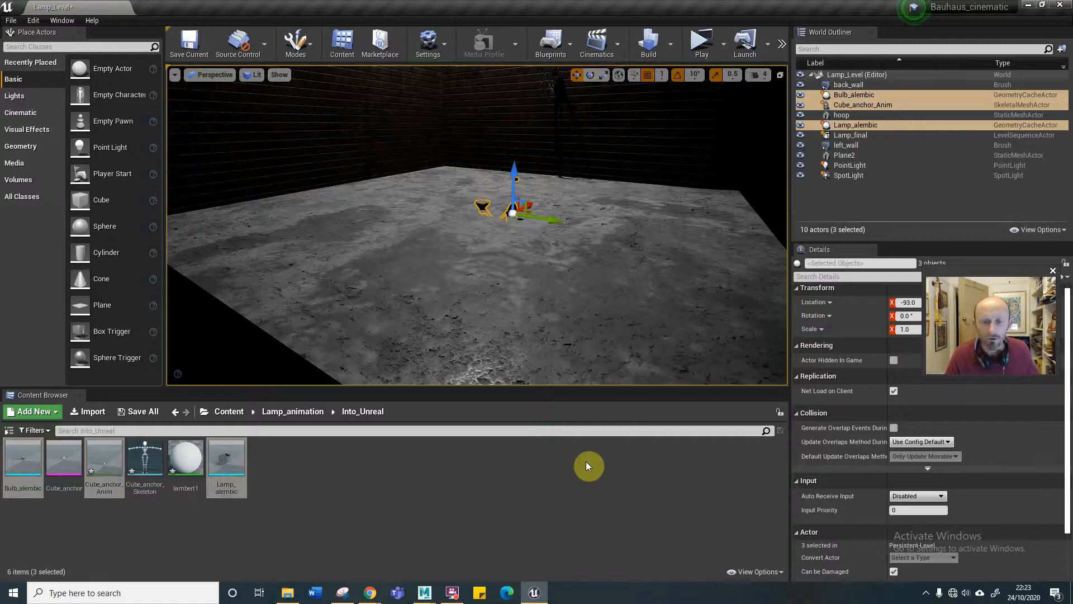
Set the X rotation of the Lamp_alembic and Bulb_alembic actors to 90 degrees.
{"action": "left_click", "coordinate": [897, 124]}
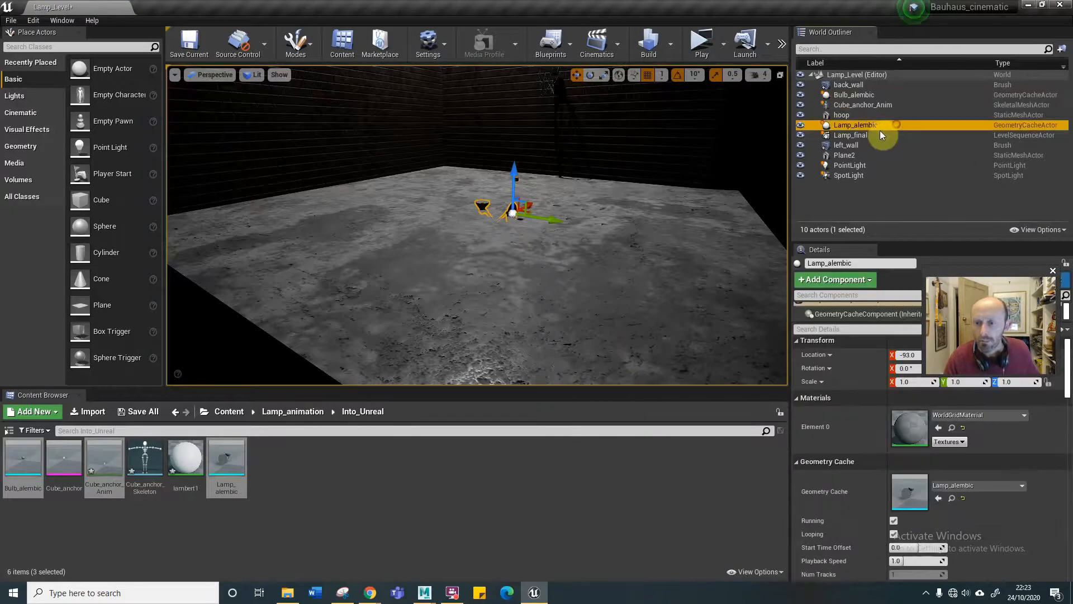
{"action": "left_click", "coordinate": [886, 95], "text": "ctrl"}
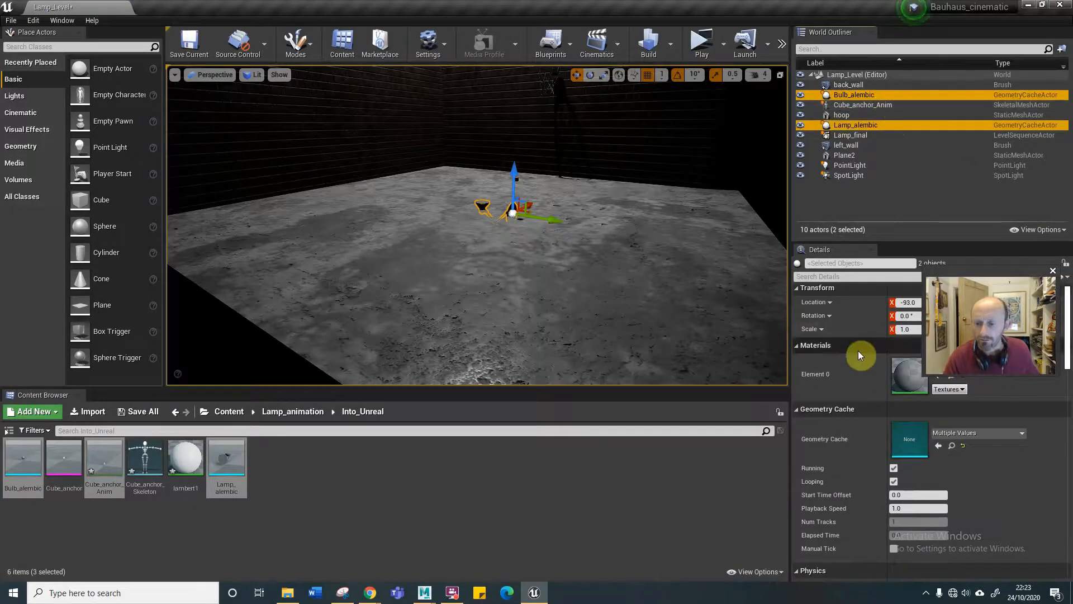
{"action": "left_click_drag", "start_coordinate": [971, 269], "coordinate": [679, 456]}
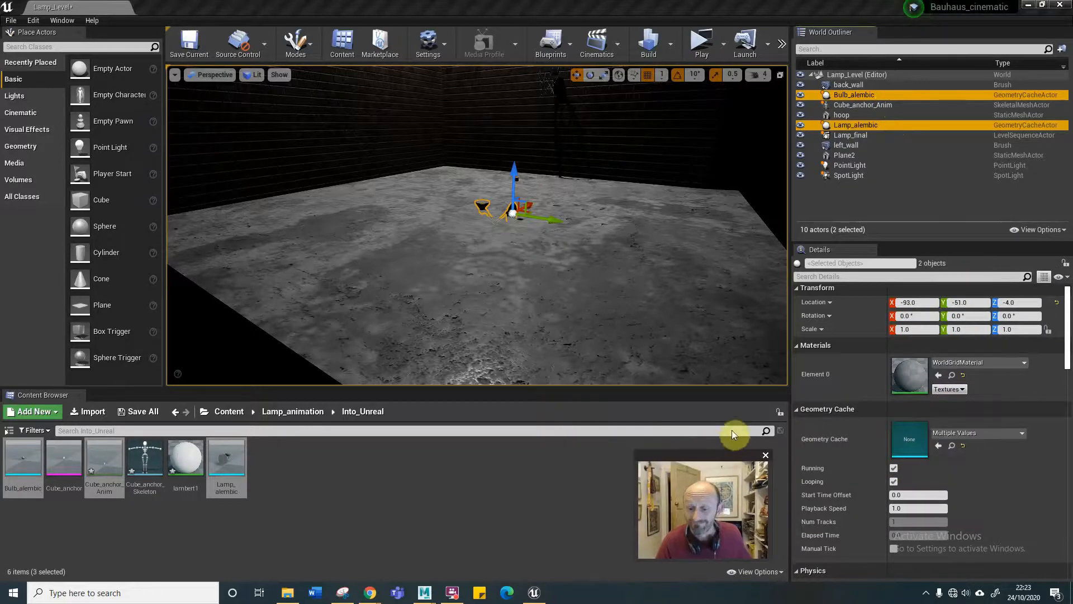
{"action": "left_click", "coordinate": [917, 318]}
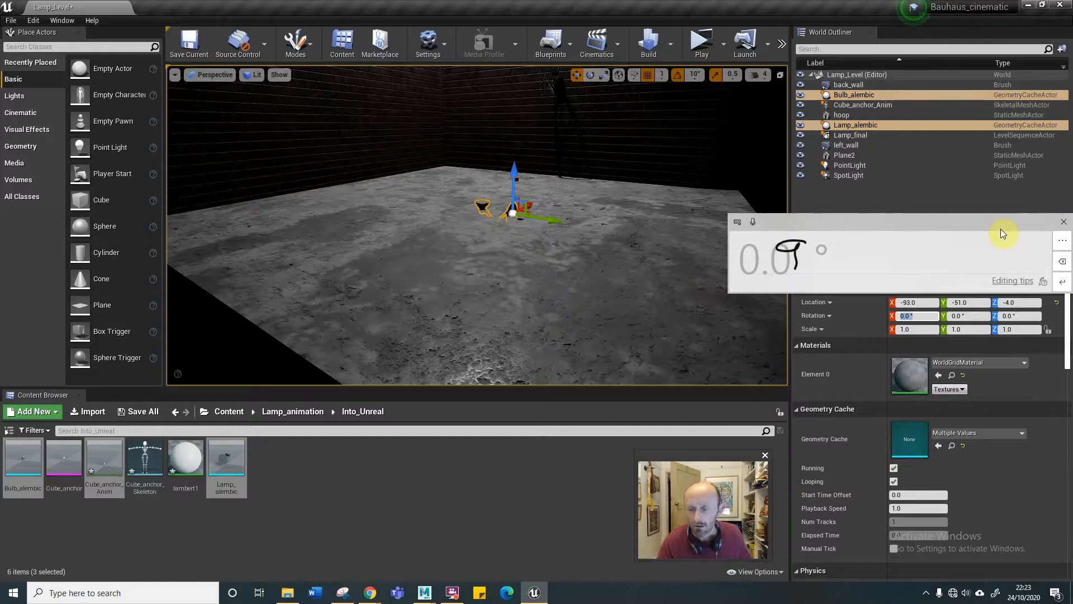
{"action": "type", "text": "0.9 °"}
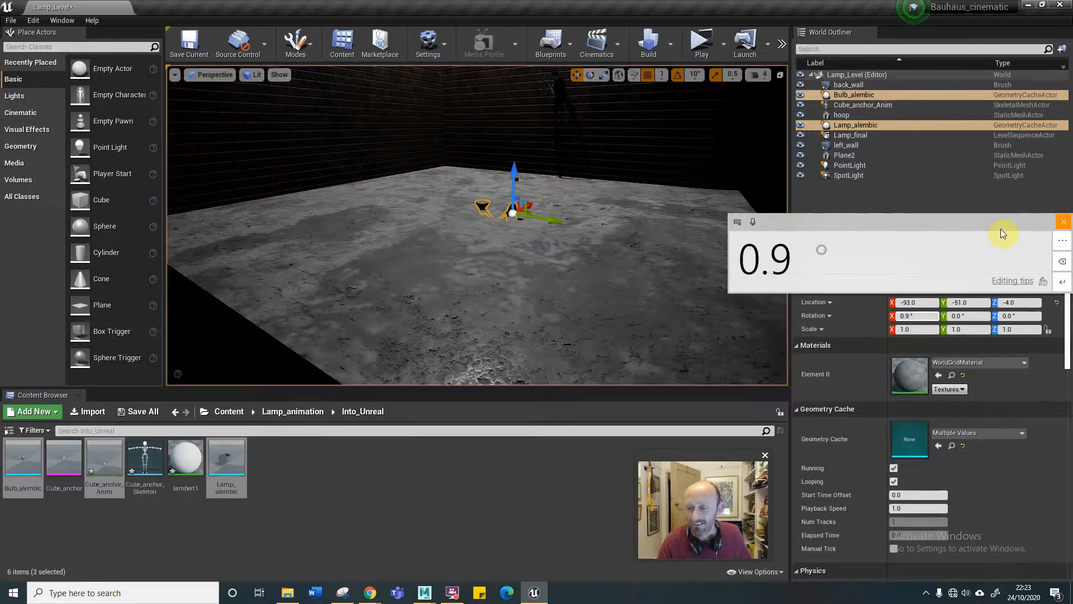
{"action": "left_click", "coordinate": [1064, 222]}
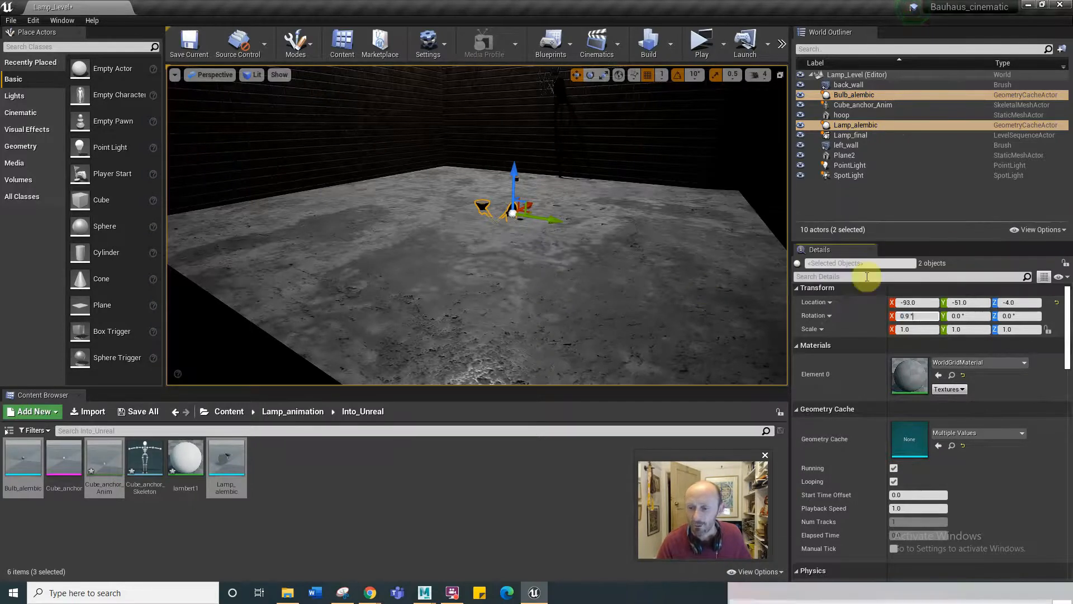
{"action": "left_click", "coordinate": [919, 315]}
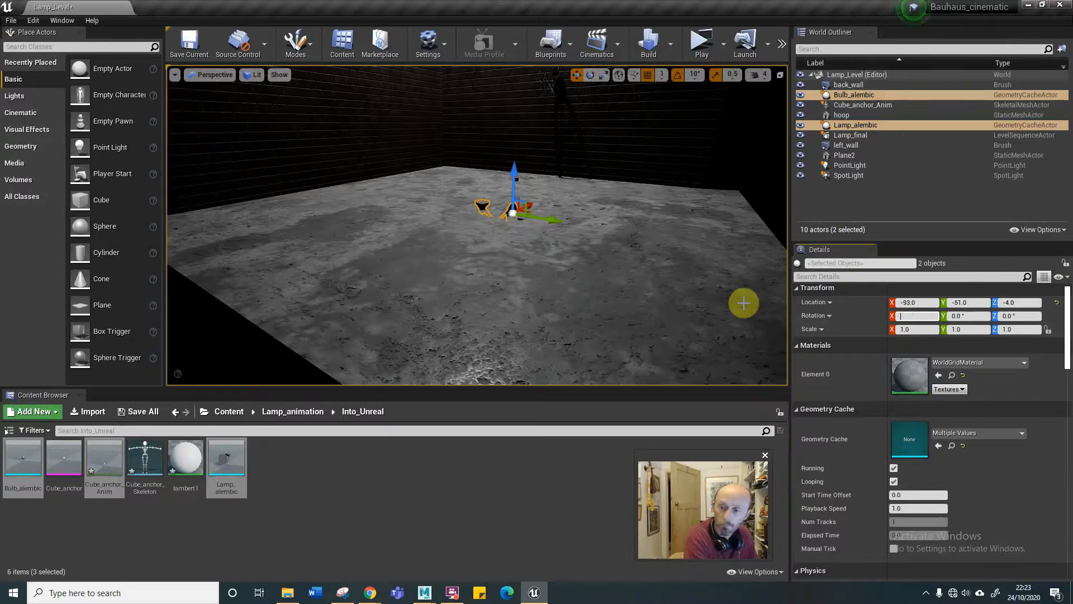
{"action": "type", "text": "90"}
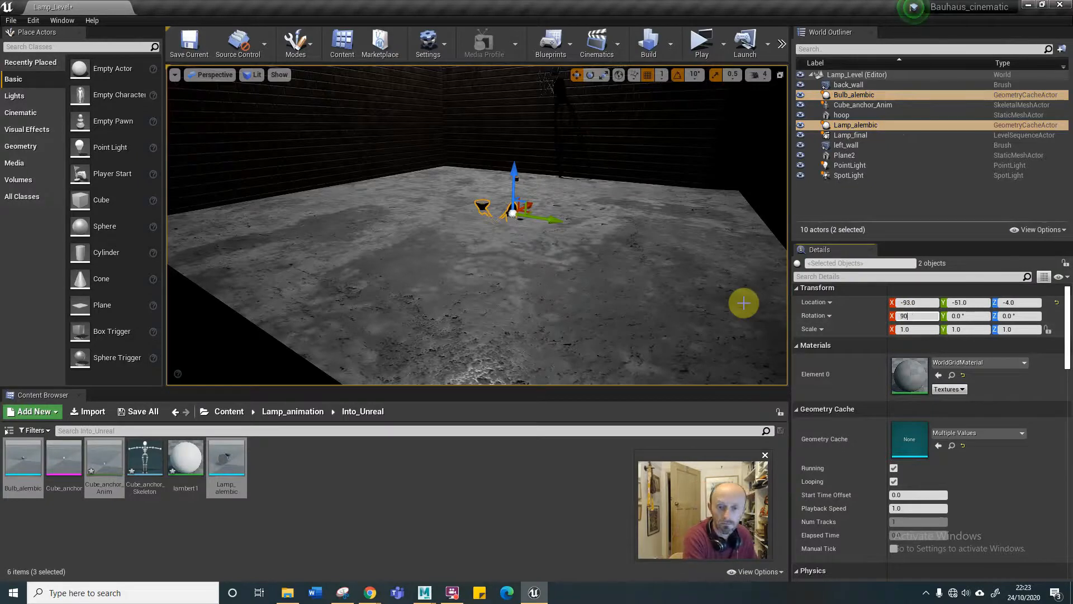
{"action": "key", "text": "Return"}
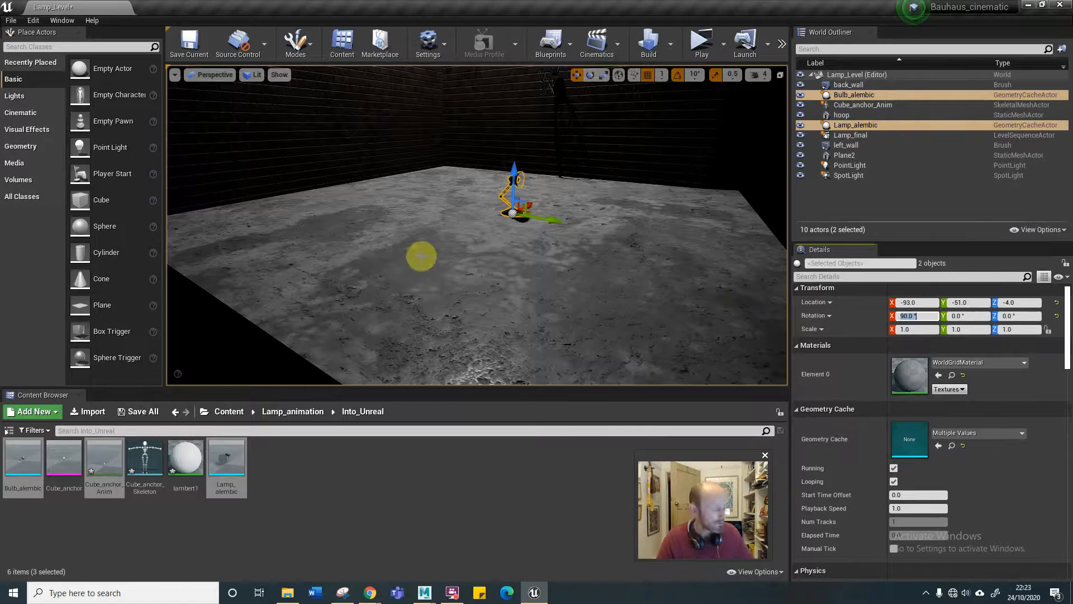
Examine the placed lamp up close and check where the Cube_anchor_Anim actor sits relative to its head.
{"action": "right_click", "coordinate": [515, 199]}
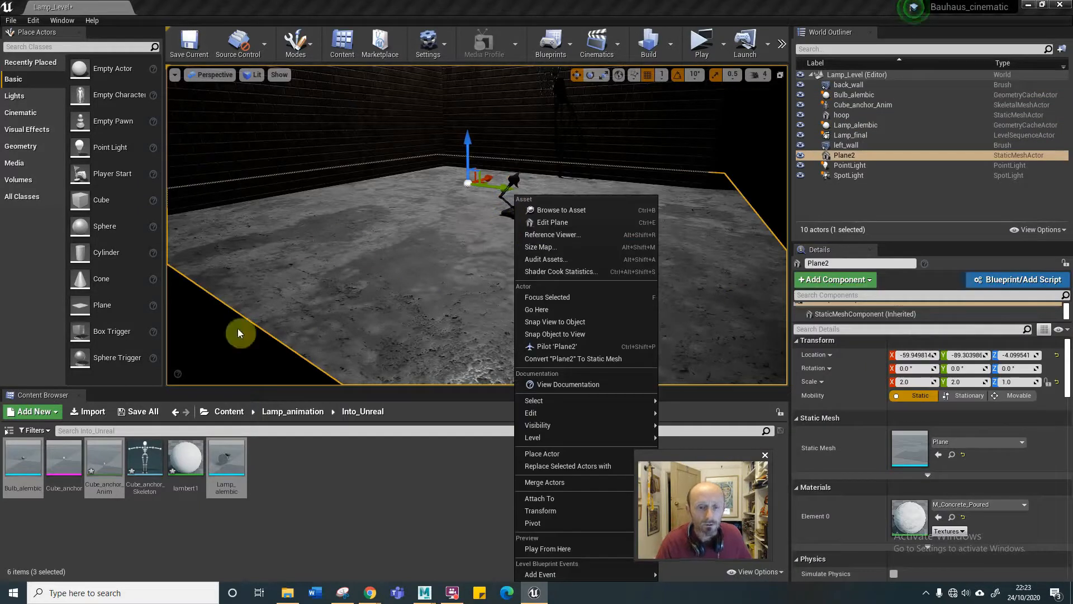
{"action": "left_click", "coordinate": [424, 262]}
{"action": "left_click_drag", "start_coordinate": [540, 214], "coordinate": [518, 219]}
{"action": "middle_click_drag", "start_coordinate": [548, 231], "coordinate": [550, 232]}
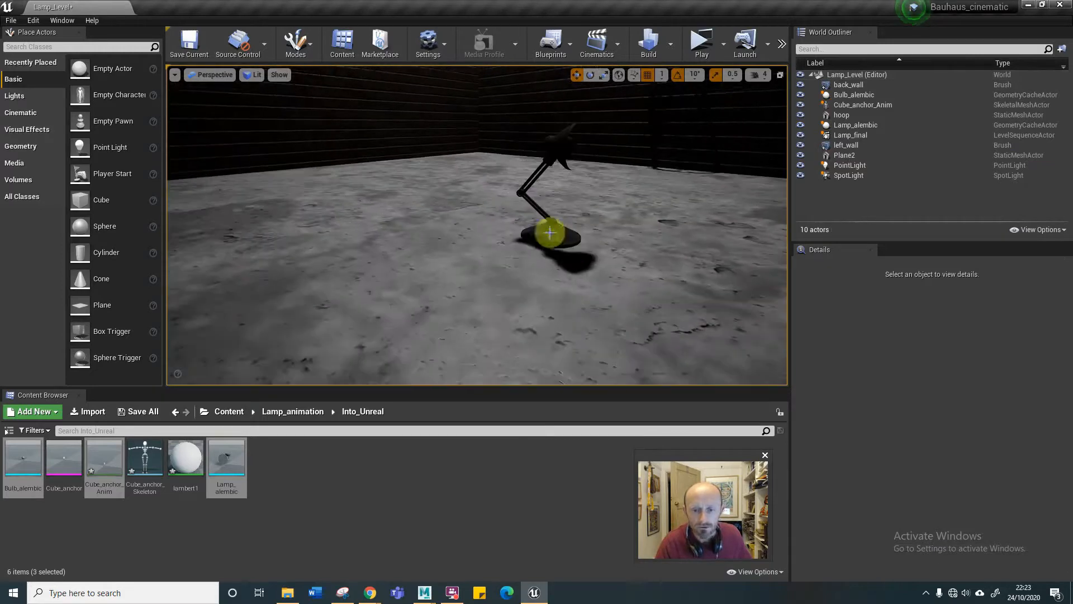
{"action": "left_click", "coordinate": [856, 105]}
{"action": "key", "text": "F2"}
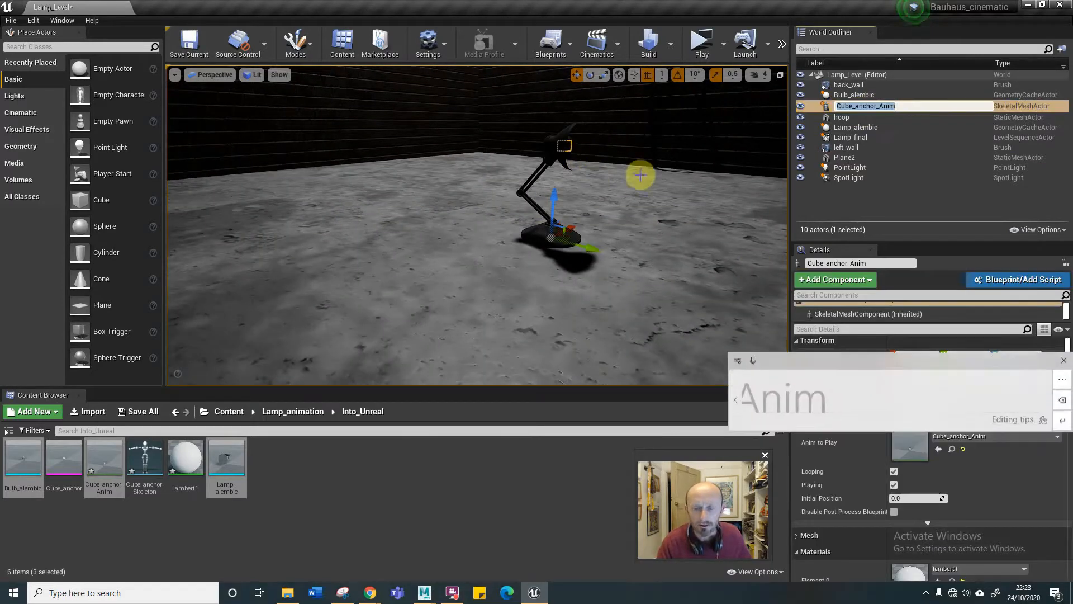
{"action": "left_click", "coordinate": [1060, 360]}
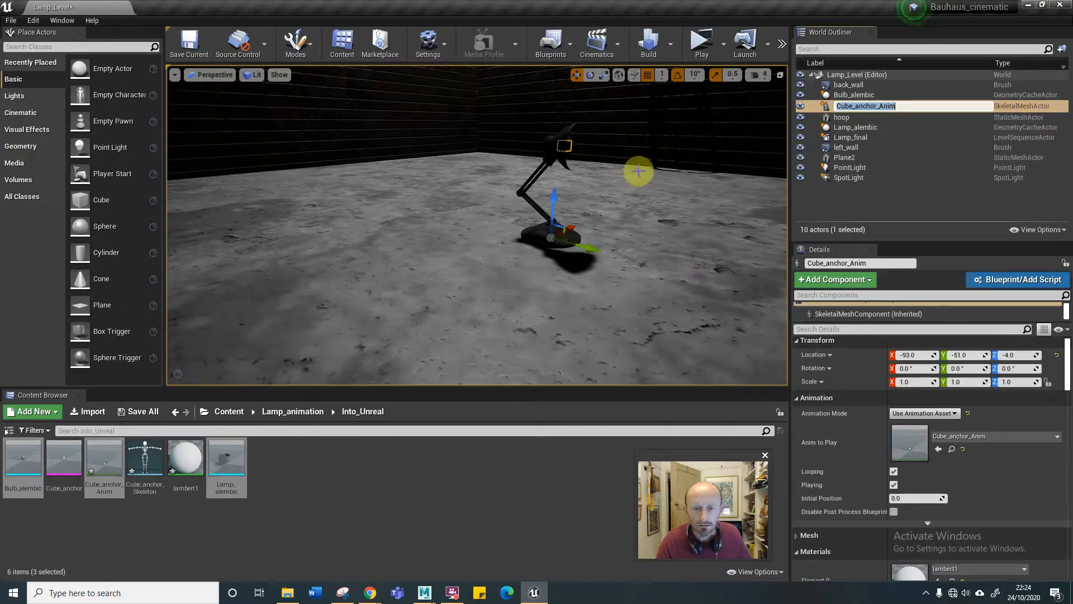
{"action": "right_click_drag", "start_coordinate": [638, 171], "coordinate": [601, 174]}
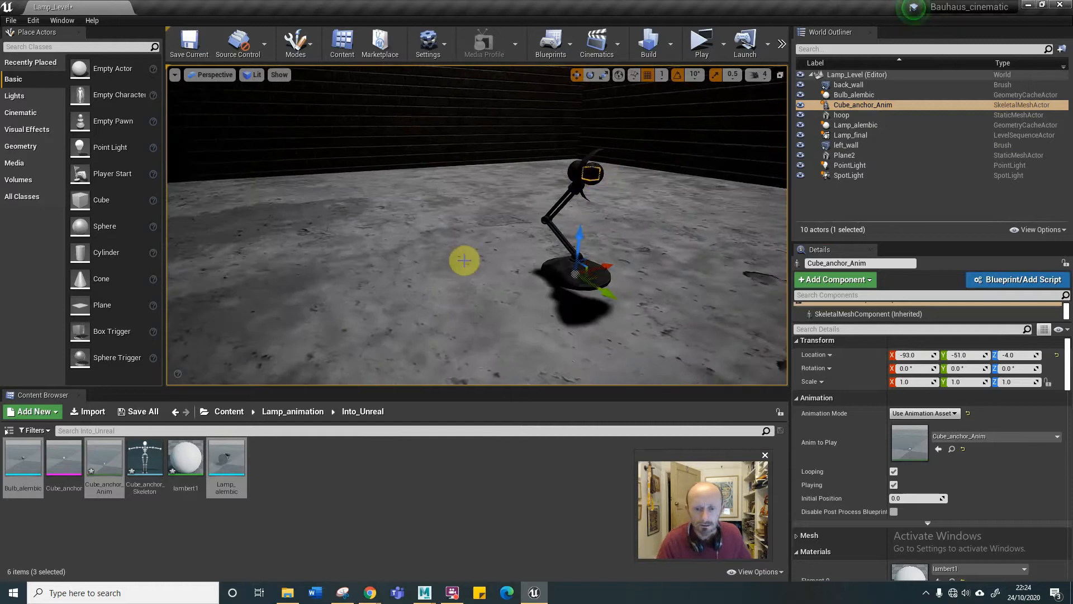
{"action": "left_click_drag", "start_coordinate": [451, 250], "coordinate": [487, 267]}
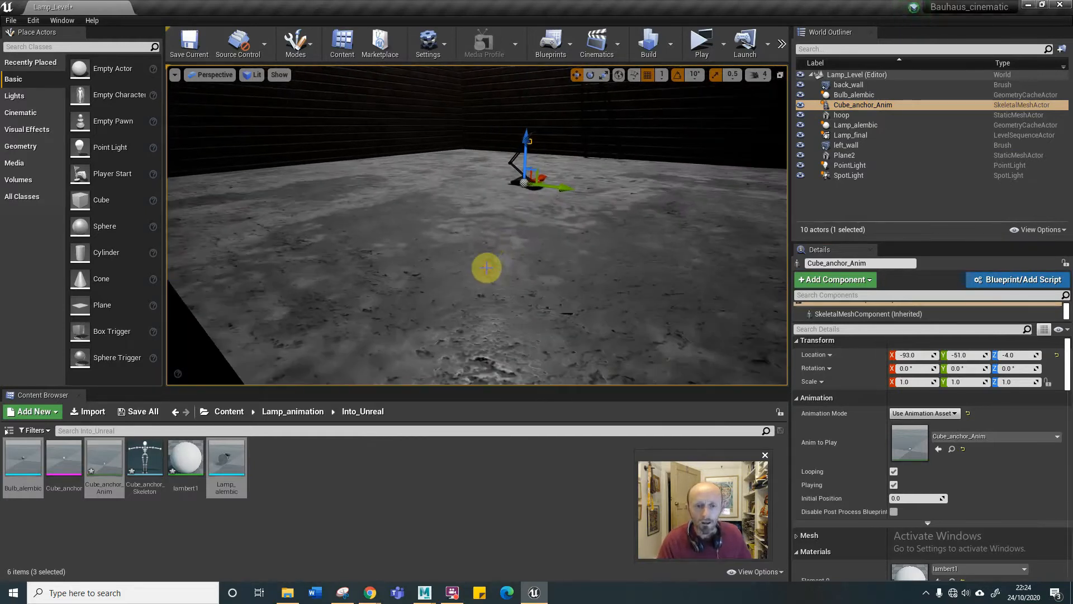
Open the Lamp_final sequence and delete its broken Bulb_alembic, Cube_anchor_Anim and Lamp_alembic tracks.
{"action": "left_click", "coordinate": [343, 465]}
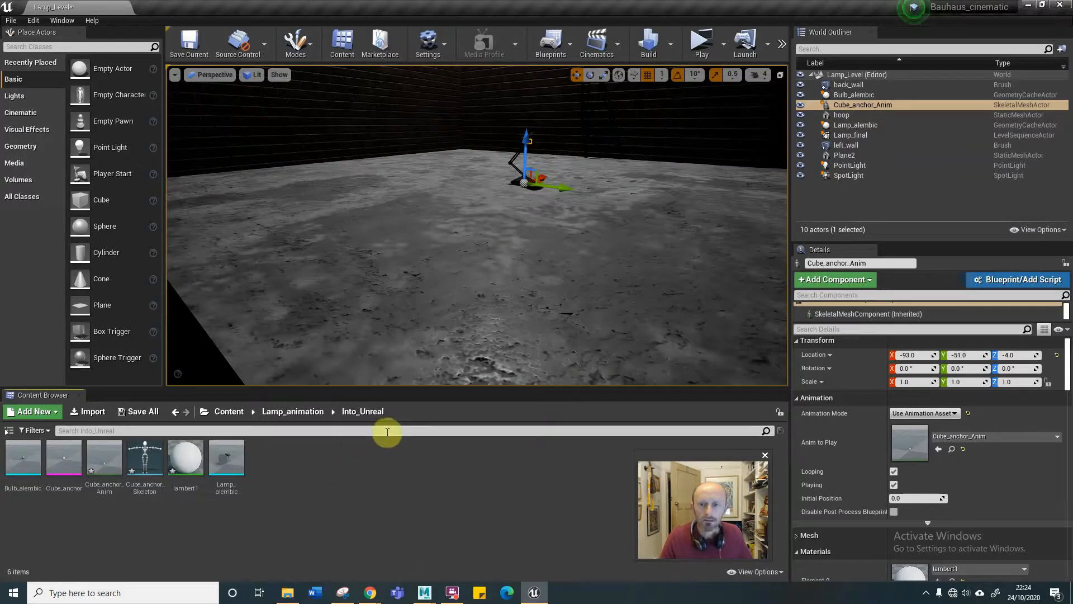
{"action": "left_click", "coordinate": [616, 44]}
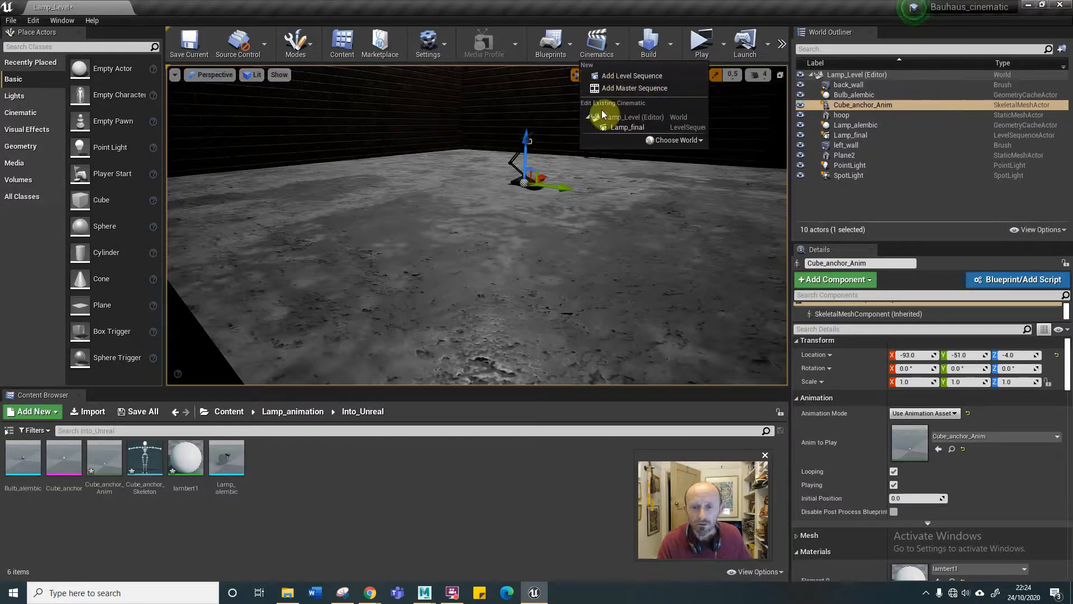
{"action": "left_click", "coordinate": [629, 127]}
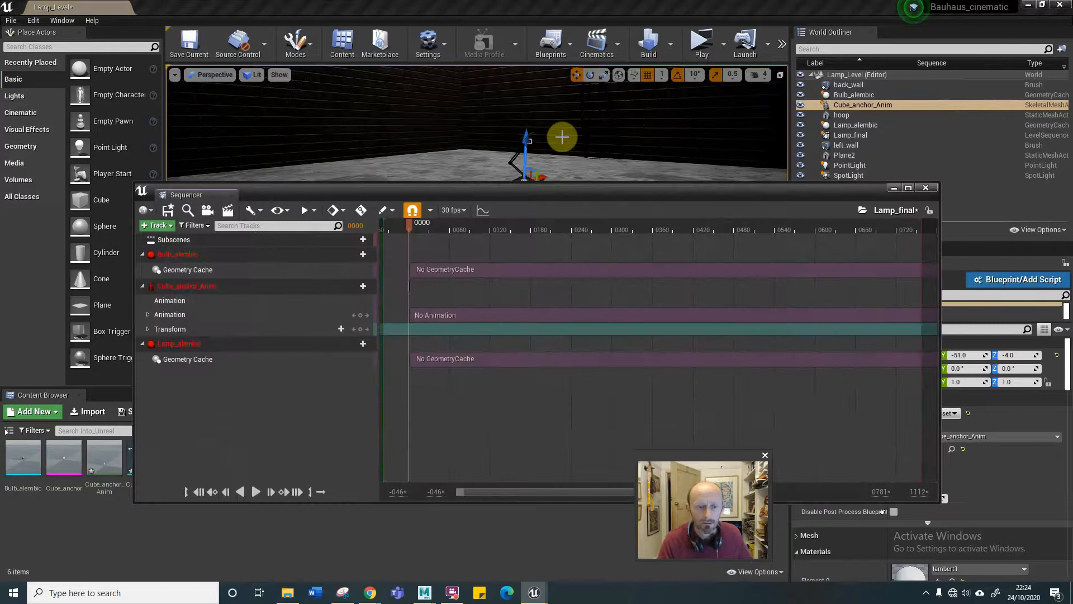
{"action": "left_click", "coordinate": [221, 251]}
{"action": "key", "text": "Delete"}
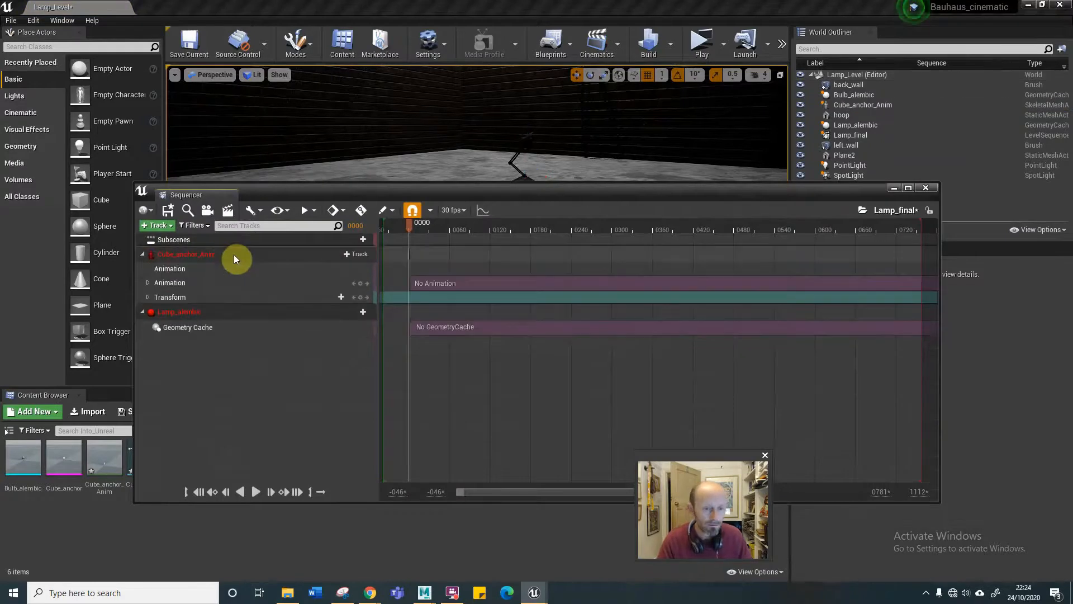
{"action": "left_click", "coordinate": [233, 254]}
{"action": "key", "text": "Delete"}
{"action": "left_click", "coordinate": [253, 254]}
{"action": "key", "text": "Delete"}
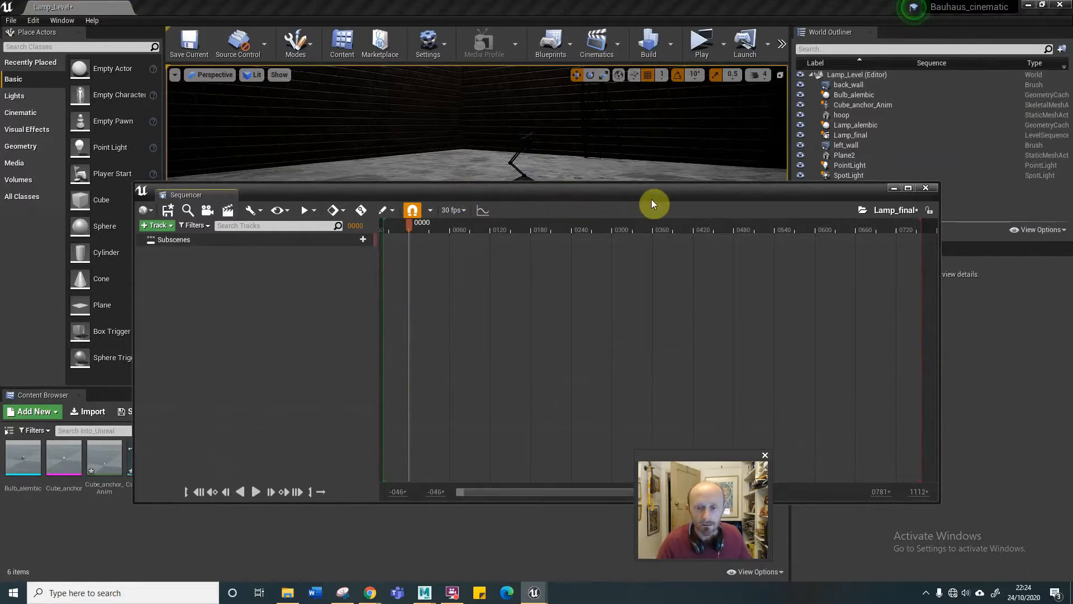
Add the level's Bulb_alembic, Cube_anchor_Anim and Lamp_alembic actors together to the Lamp_final sequence.
{"action": "left_click_drag", "start_coordinate": [652, 194], "coordinate": [602, 289]}
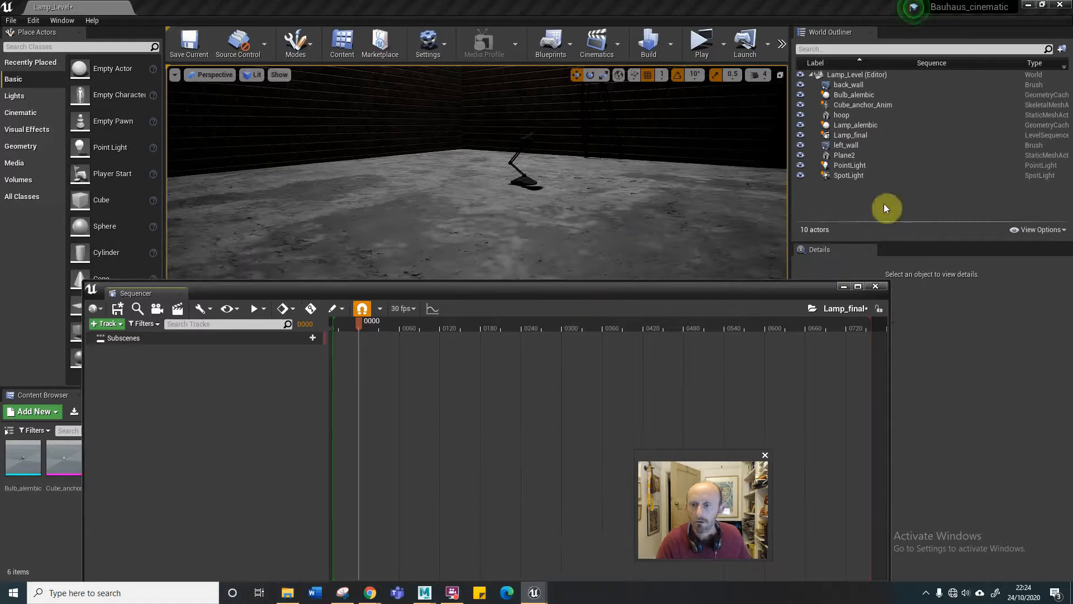
{"action": "left_click", "coordinate": [853, 95]}
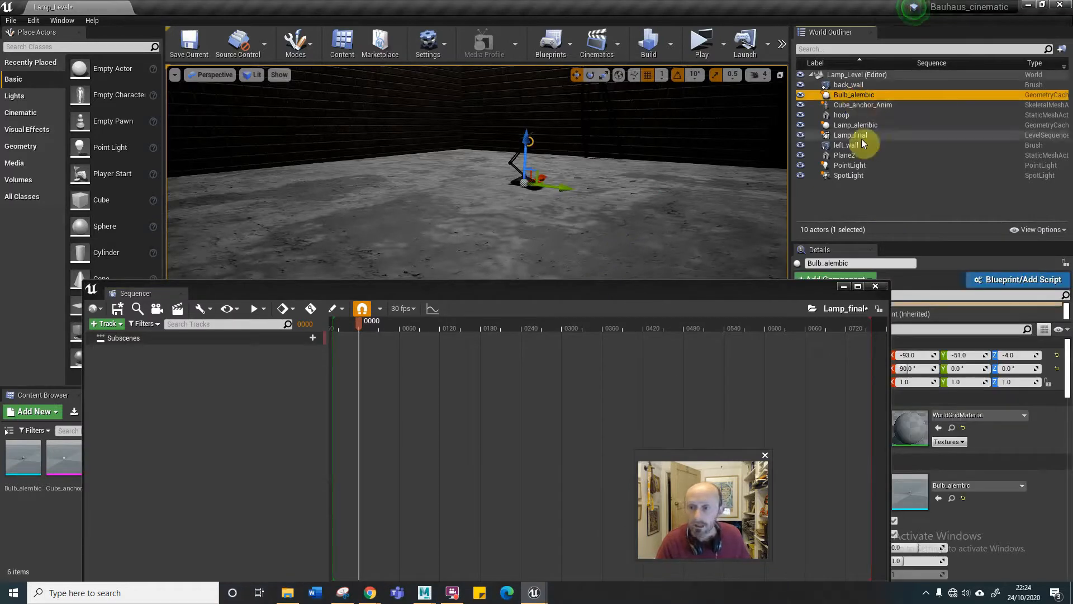
{"action": "left_click", "coordinate": [859, 105], "text": "ctrl"}
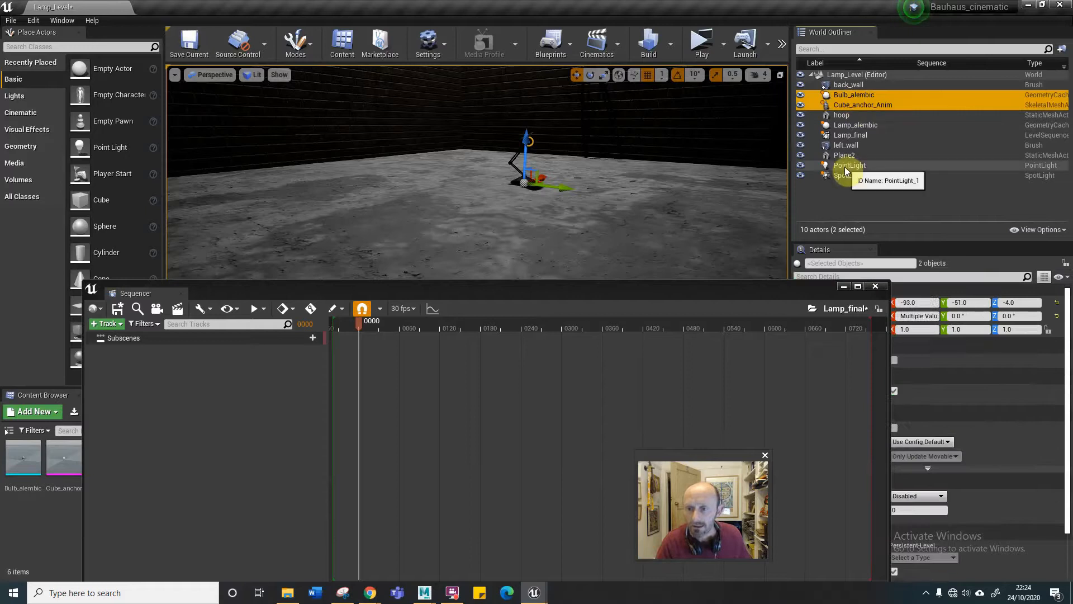
{"action": "left_click", "coordinate": [855, 125], "text": "ctrl"}
{"action": "left_click_drag", "start_coordinate": [834, 100], "coordinate": [164, 379]}
{"action": "left_click", "coordinate": [232, 470]}
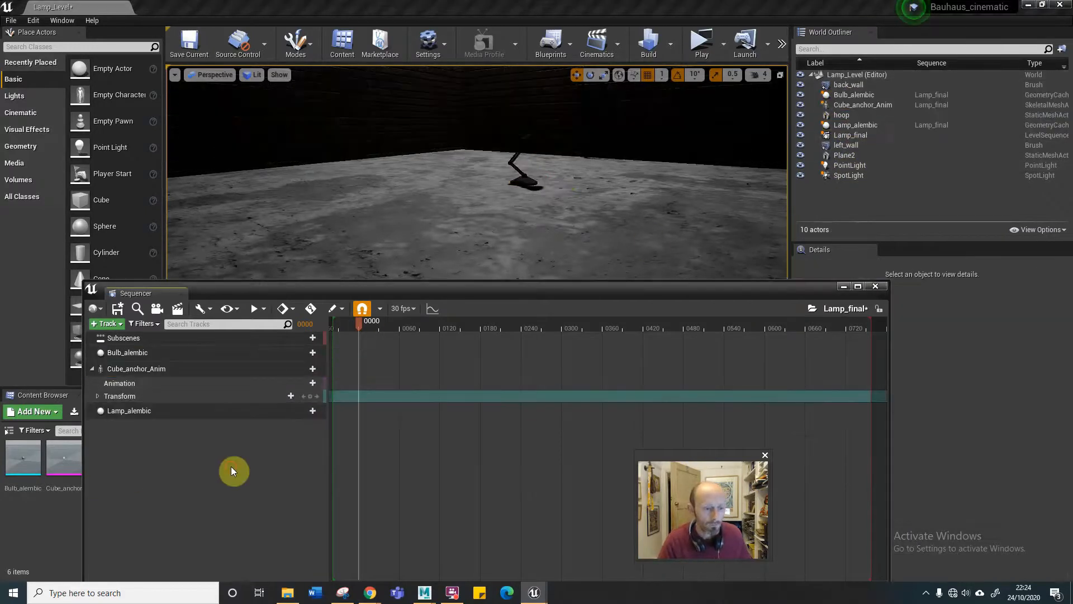
Add a Geometry Cache track to both Bulb_alembic and Lamp_alembic in the sequence.
{"action": "left_click", "coordinate": [310, 353]}
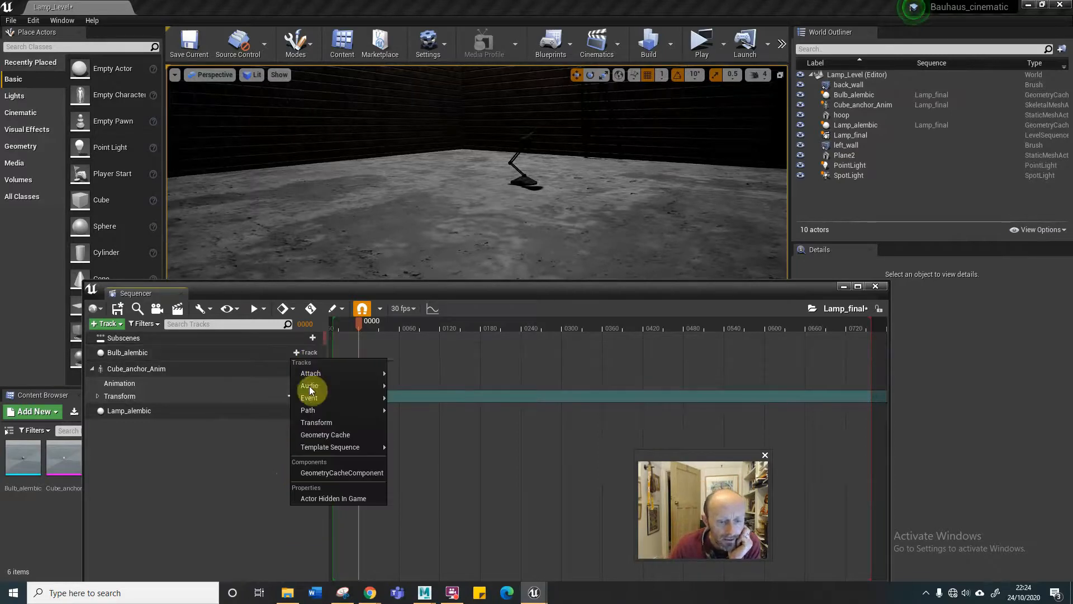
{"action": "left_click", "coordinate": [327, 435]}
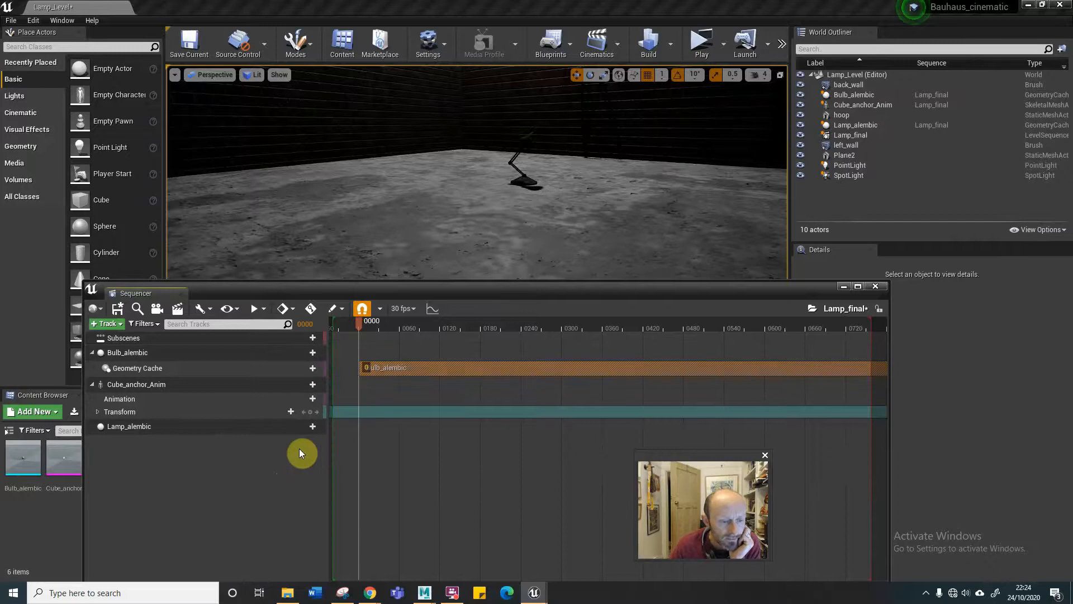
{"action": "left_click", "coordinate": [296, 426]}
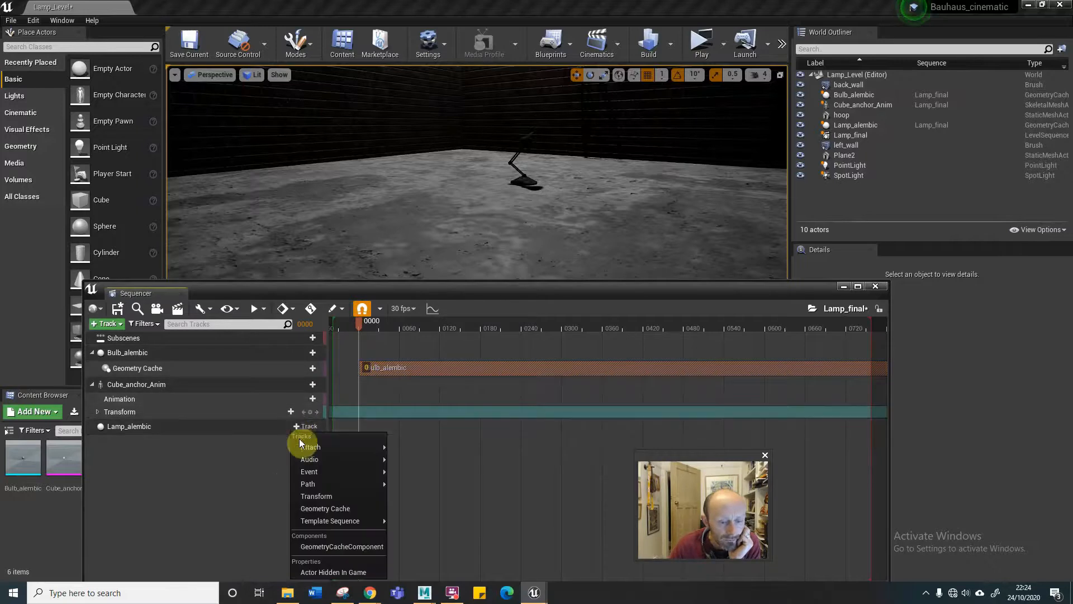
{"action": "left_click", "coordinate": [323, 508]}
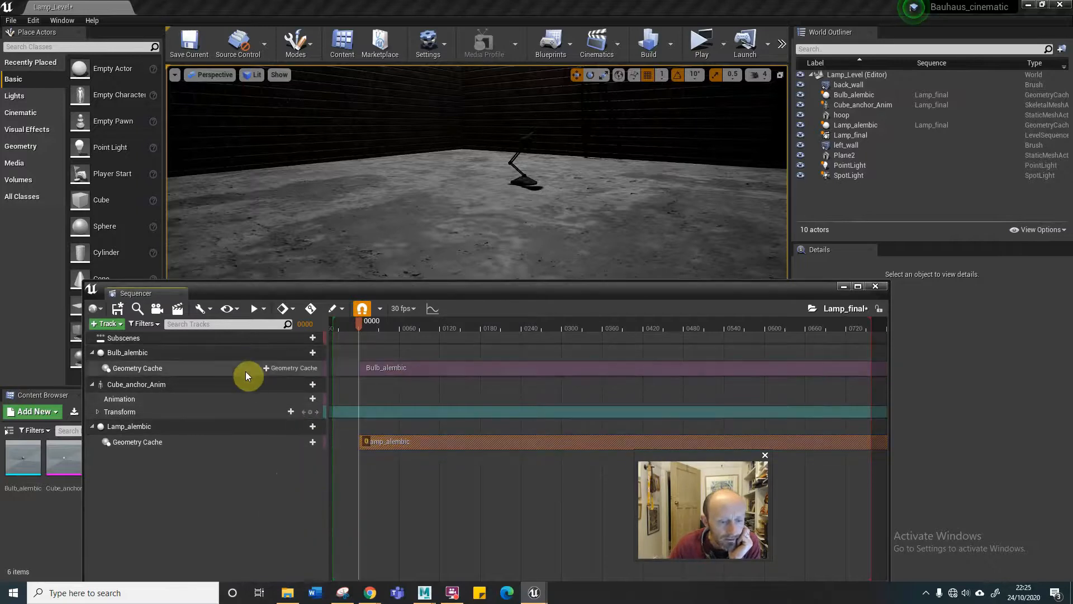
Add an animation track to Cube_anchor_Anim using the Cube_anchor_Anim animation sequence.
{"action": "left_click", "coordinate": [304, 384]}
{"action": "mouse_move", "coordinate": [320, 405]}
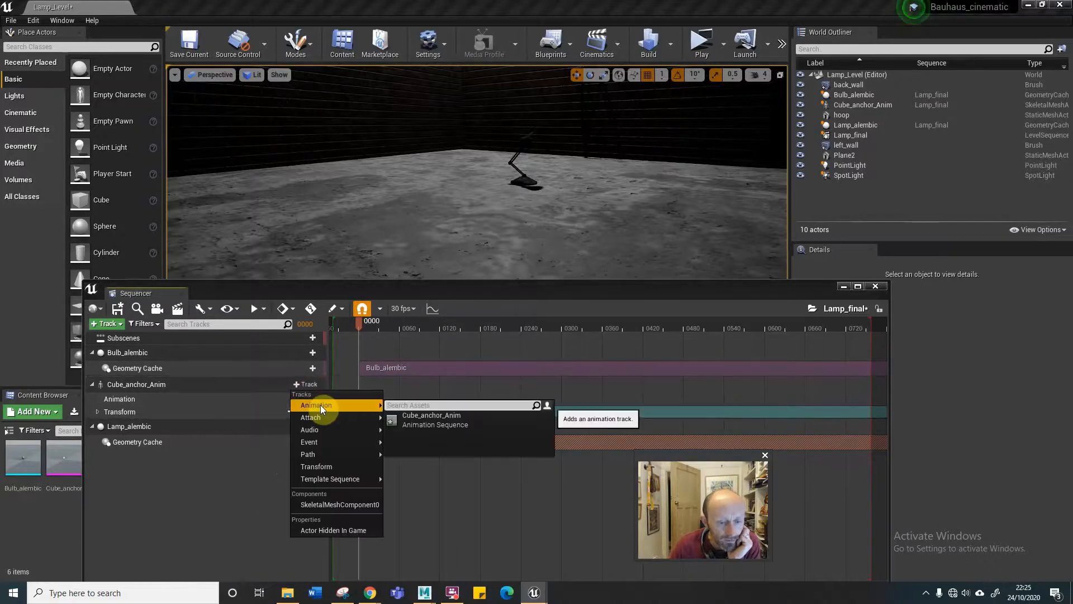
{"action": "left_click", "coordinate": [442, 420]}
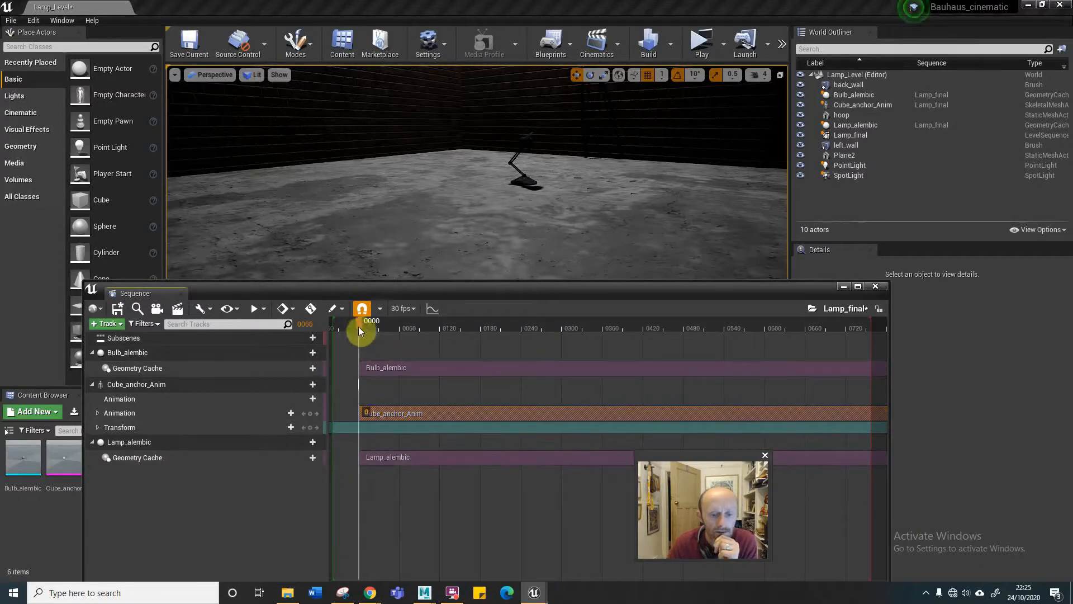
Scrub the start of the sequence and move the Sequencer window clear of the level viewport.
{"action": "left_click_drag", "start_coordinate": [363, 326], "coordinate": [260, 334]}
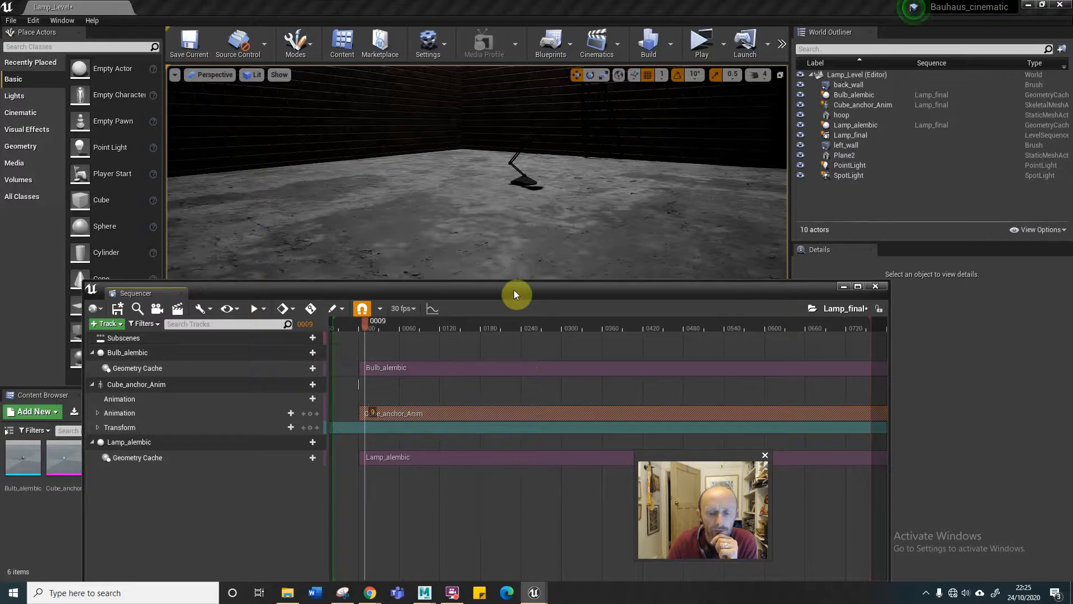
{"action": "left_click_drag", "start_coordinate": [514, 290], "coordinate": [515, 239]}
{"action": "left_click_drag", "start_coordinate": [438, 554], "coordinate": [432, 431]}
{"action": "left_click_drag", "start_coordinate": [499, 241], "coordinate": [0, 291]}
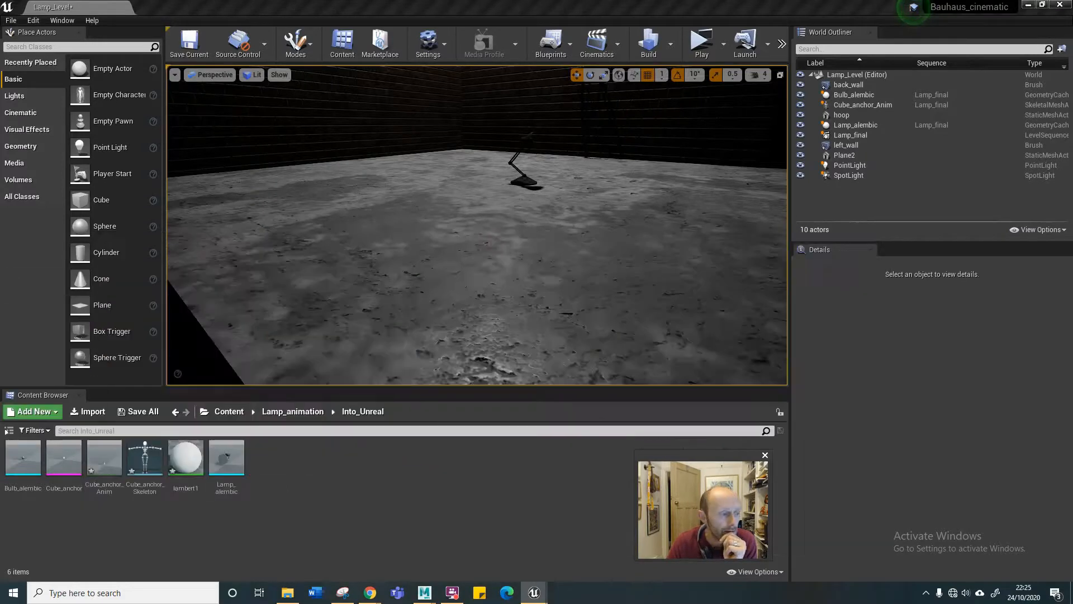
Raise the SpotLight above the lamp to a Z location of about 8.7.
{"action": "scroll", "coordinate": [538, 253], "scroll_direction": "down", "scroll_amount": 5}
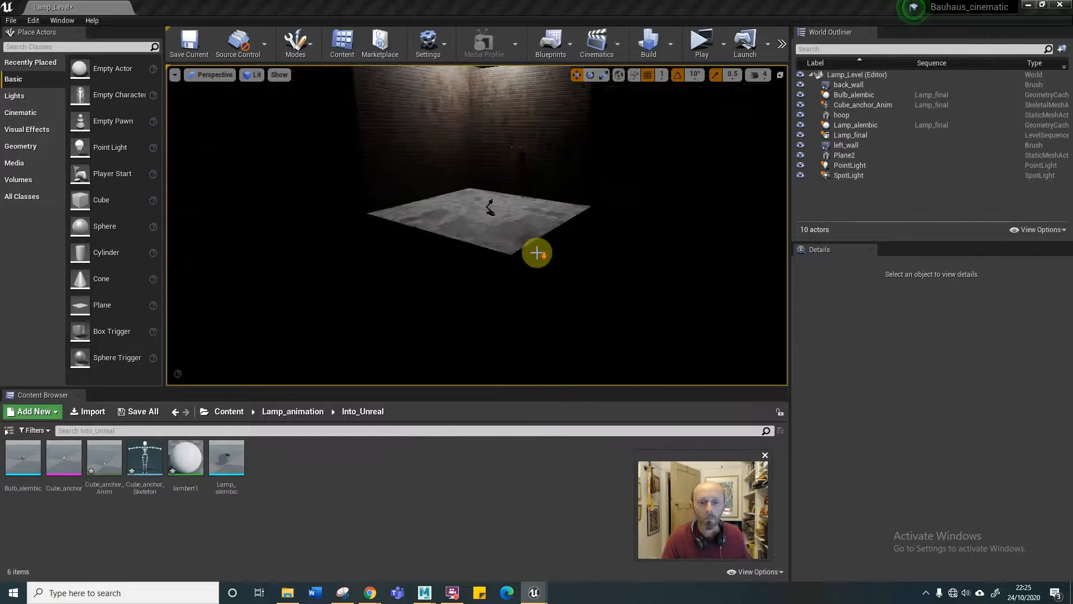
{"action": "scroll", "coordinate": [537, 253], "scroll_direction": "up", "scroll_amount": 3}
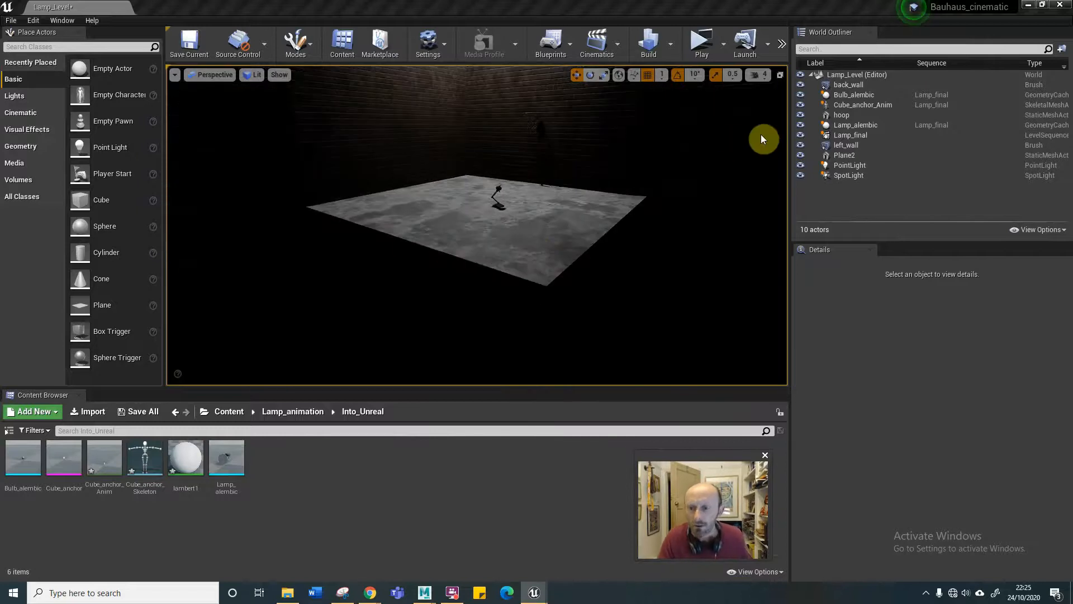
{"action": "left_click", "coordinate": [833, 177]}
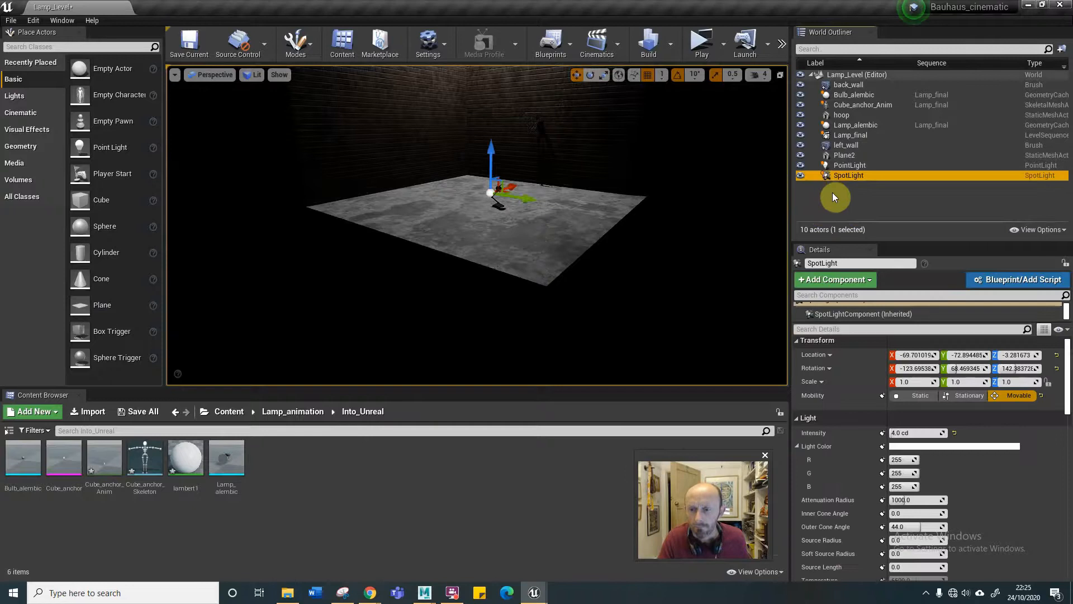
{"action": "scroll", "coordinate": [557, 195], "scroll_direction": "up", "scroll_amount": 5}
{"action": "left_click_drag", "start_coordinate": [503, 118], "coordinate": [485, 82]}
{"action": "scroll", "coordinate": [517, 215], "scroll_direction": "down", "scroll_amount": 5}
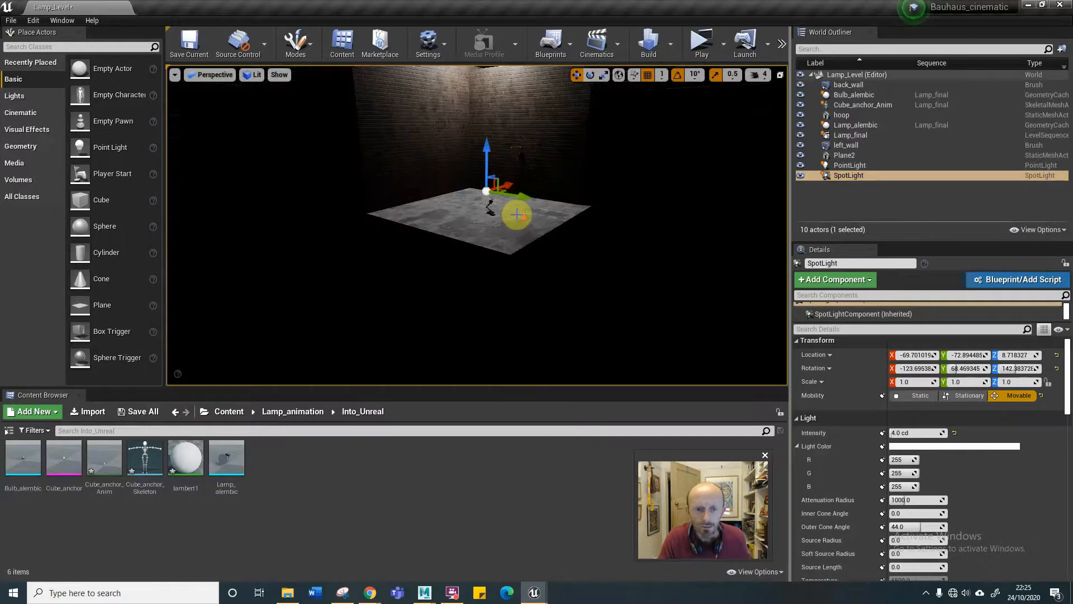
{"action": "mouse_move", "coordinate": [415, 296]}
{"action": "left_mouse_down", "text": "alt"}
{"action": "mouse_move", "coordinate": [464, 291]}
{"action": "mouse_move", "coordinate": [439, 286]}
{"action": "mouse_move", "coordinate": [430, 268]}
{"action": "mouse_move", "coordinate": [416, 295]}
{"action": "left_mouse_up", "text": "alt"}
{"action": "scroll", "coordinate": [432, 284], "scroll_direction": "up", "scroll_amount": 3}
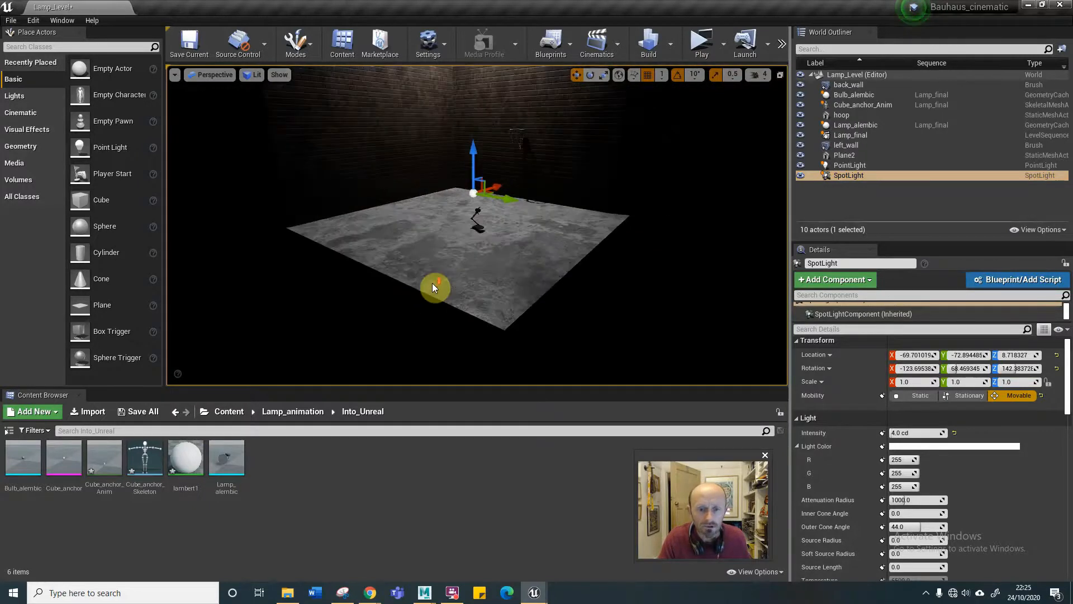
Show the editor icons and light cone in the viewport and set the SpotLight's X rotation to 0 degrees.
{"action": "key", "text": "g"}
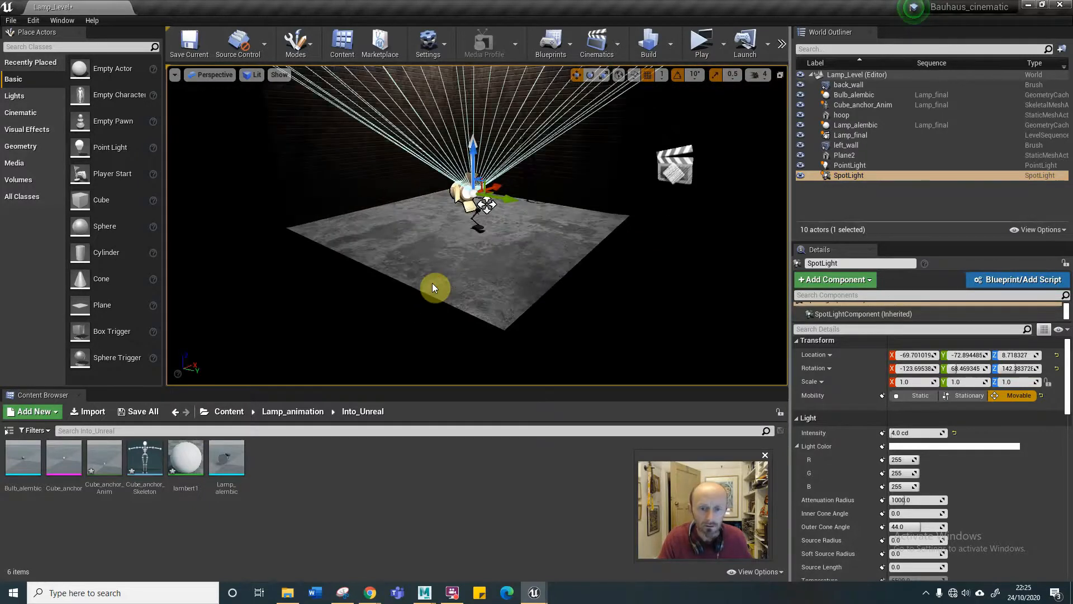
{"action": "scroll", "coordinate": [471, 271], "scroll_direction": "up", "scroll_amount": 3}
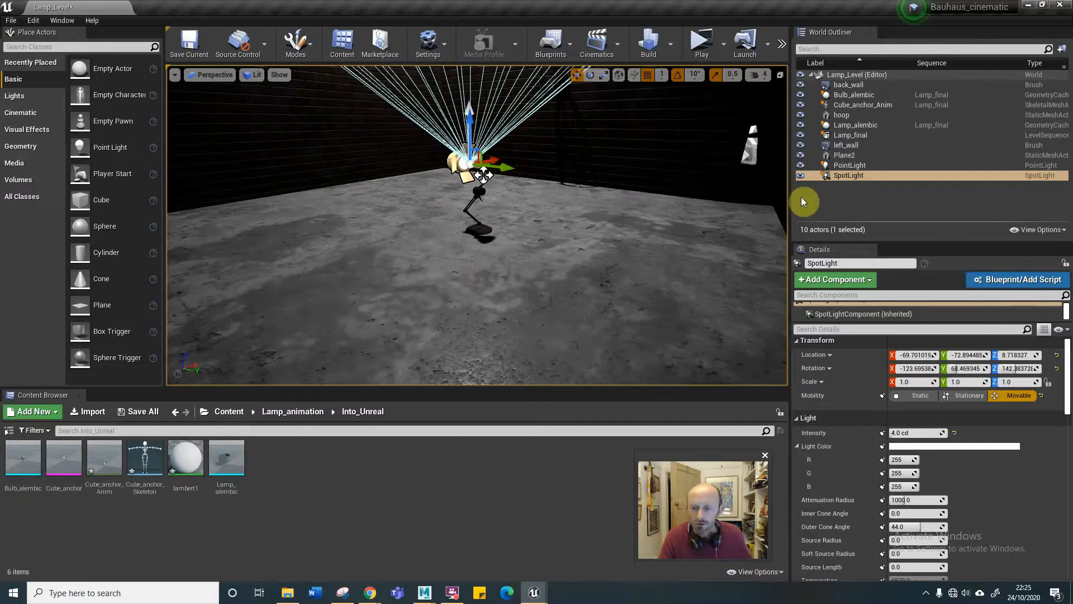
{"action": "left_click", "coordinate": [907, 368]}
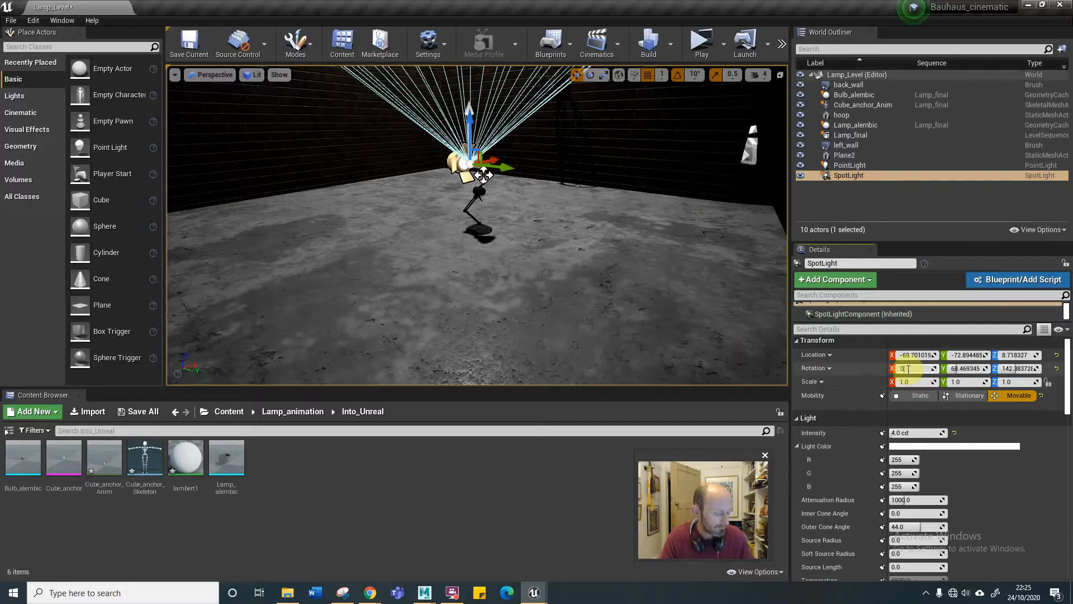
{"action": "type", "text": "0.0"}
{"action": "key", "text": "Return"}
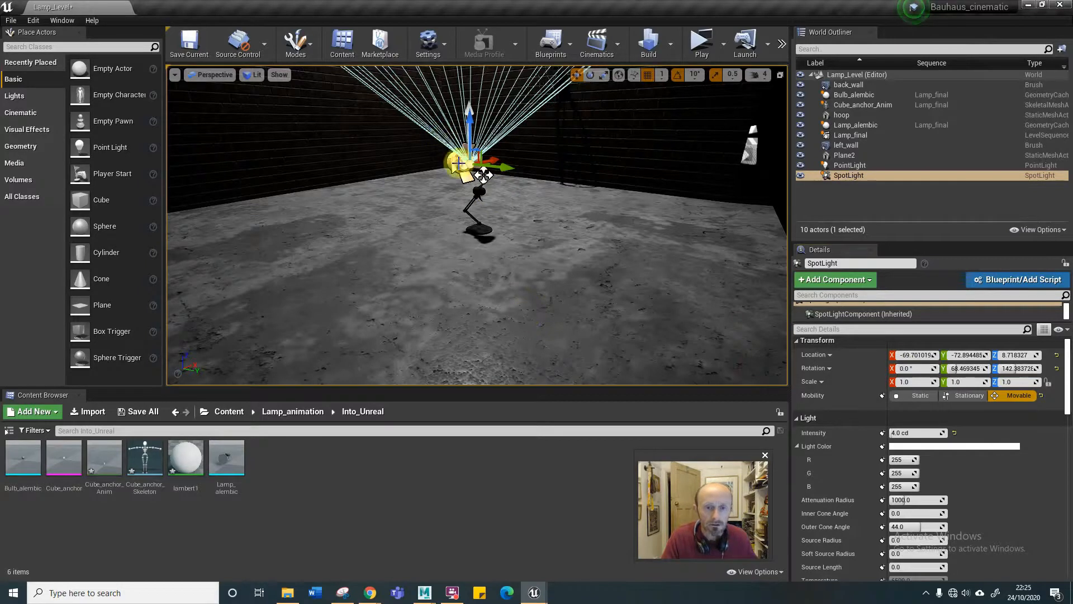
Rotate the SpotLight to about X -42, Y 25 and Z 109 degrees, tilting its cone toward the floor.
{"action": "key", "text": "e"}
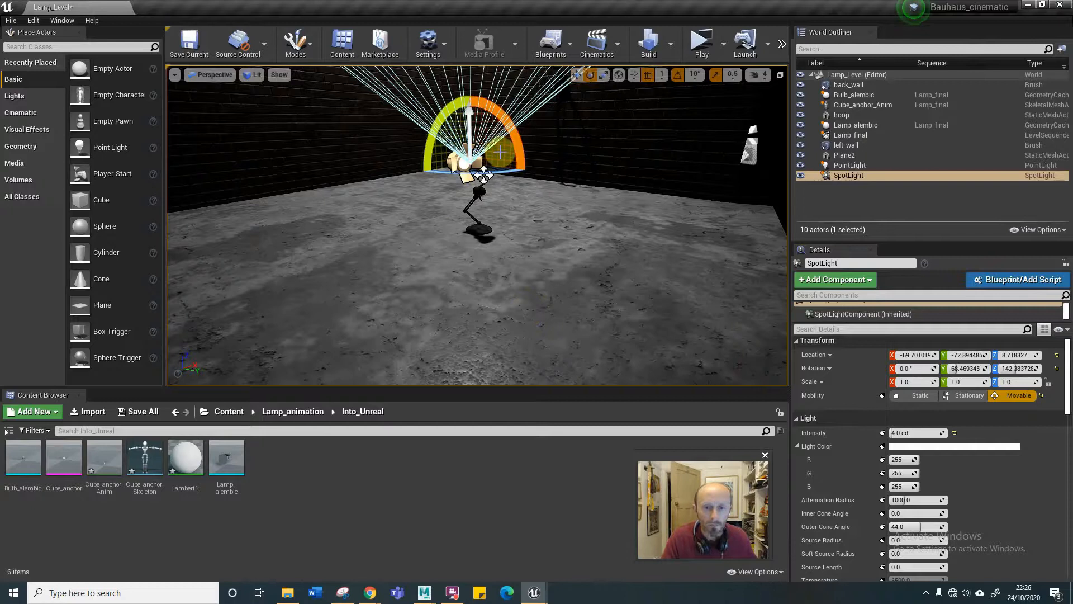
{"action": "left_click_drag", "start_coordinate": [483, 175], "coordinate": [484, 175]}
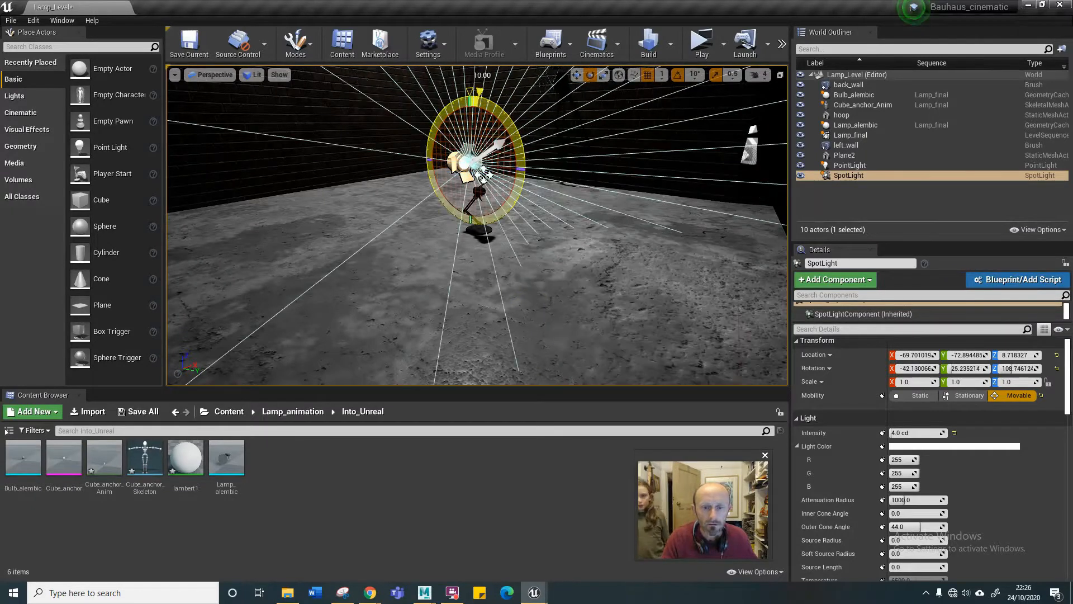
{"action": "left_click_drag", "start_coordinate": [505, 130], "coordinate": [505, 130]}
{"action": "scroll", "coordinate": [505, 130], "scroll_direction": "down", "scroll_amount": 6}
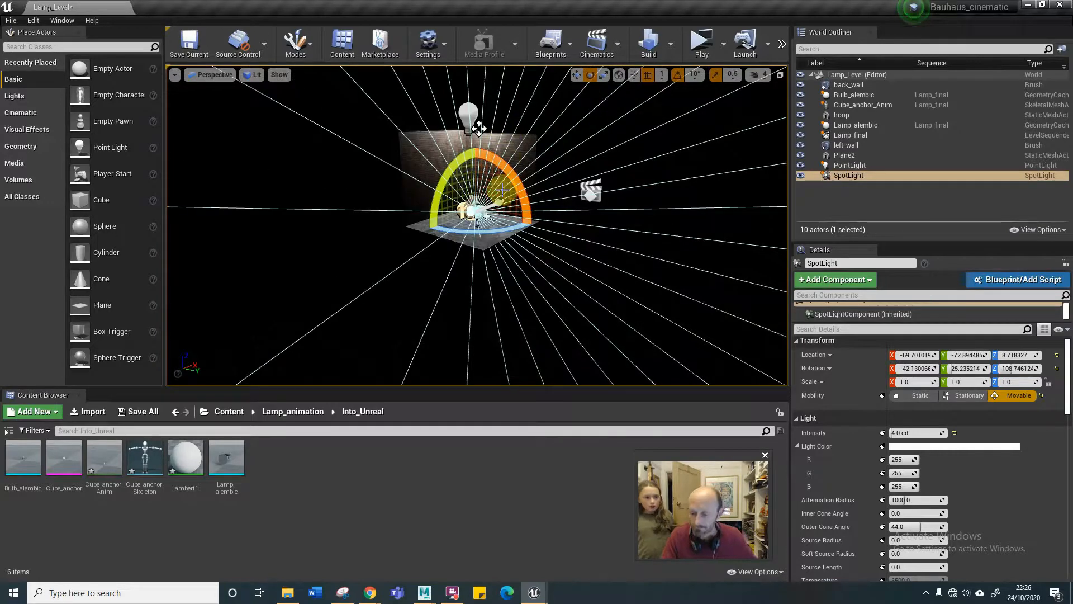
Move the SpotLight away from the lamp along Y to about -105.
{"action": "key", "text": "w"}
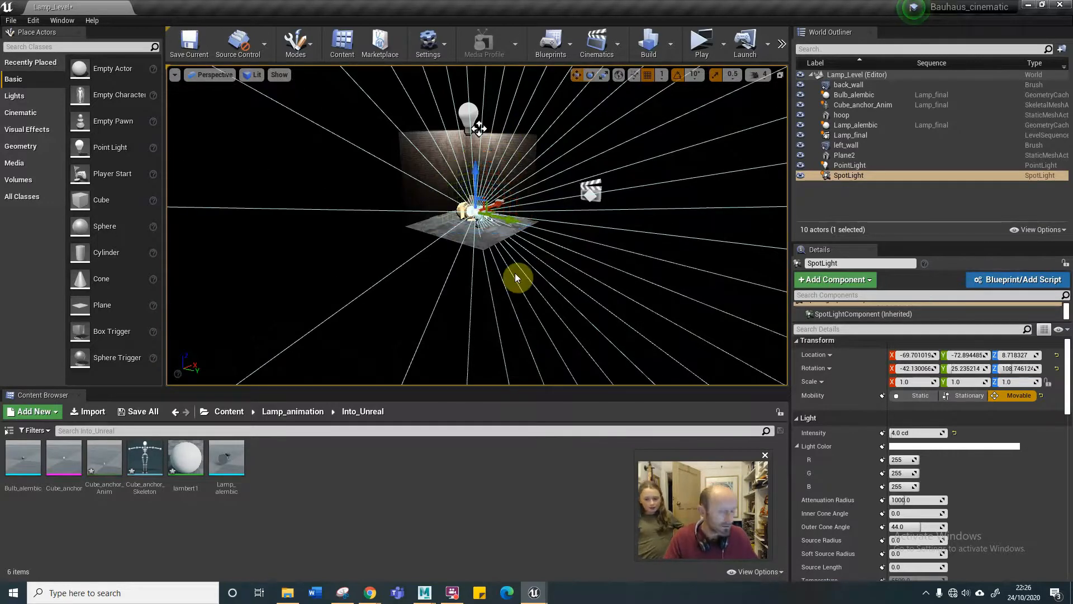
{"action": "left_click_drag", "start_coordinate": [508, 217], "coordinate": [494, 216]}
{"action": "scroll", "coordinate": [496, 292], "scroll_direction": "up", "scroll_amount": 5}
{"action": "scroll", "coordinate": [496, 292], "scroll_direction": "down", "scroll_amount": 1}
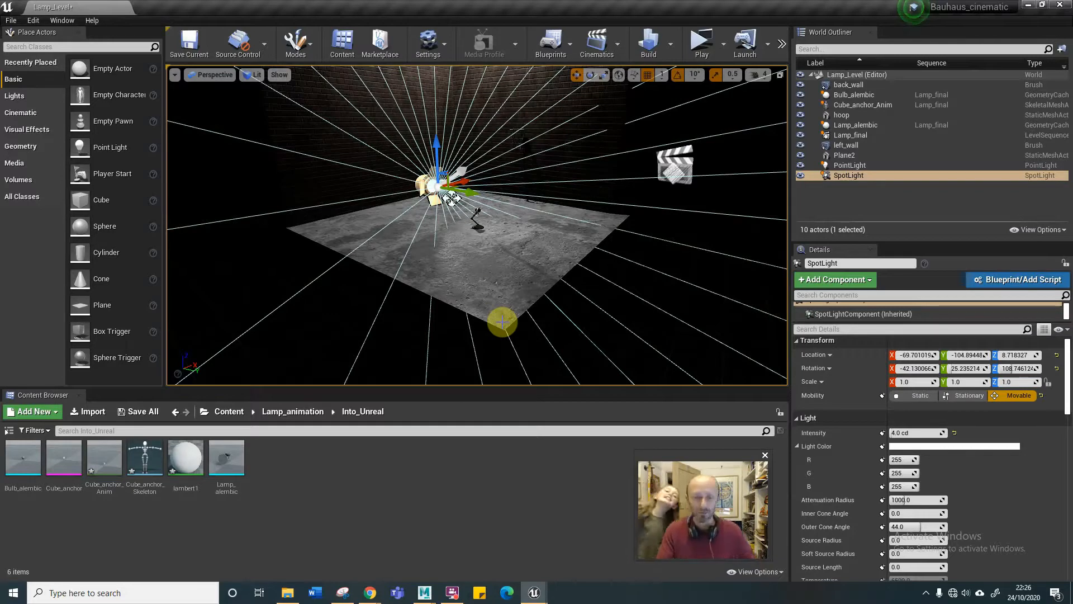
Set the SpotLight's intensity to 10 cd and move it back toward the lamp to a Y location of about -75.
{"action": "left_click", "coordinate": [917, 434]}
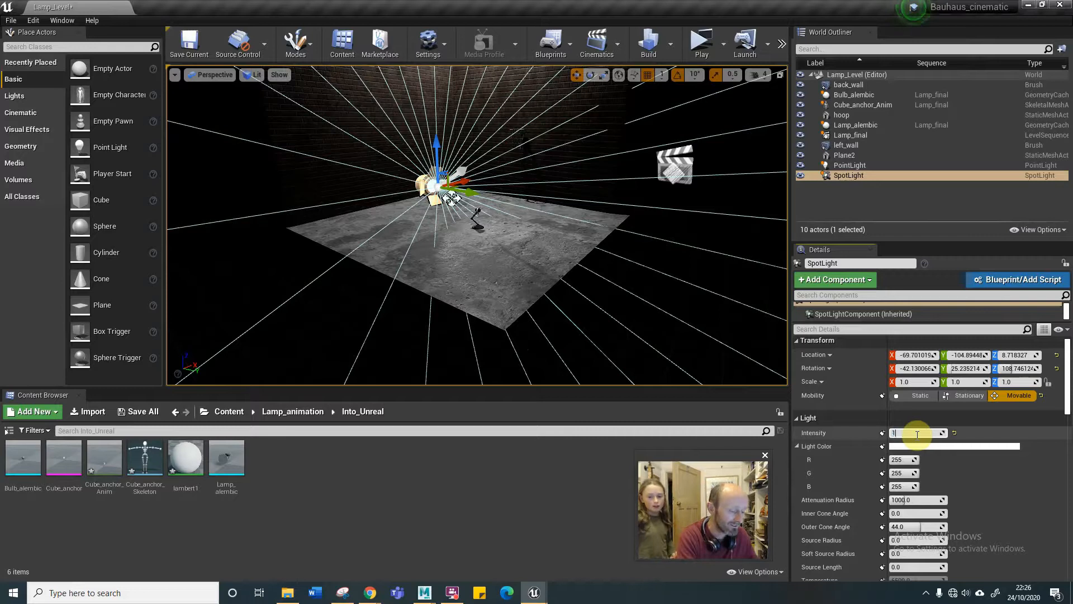
{"action": "key", "text": "Return"}
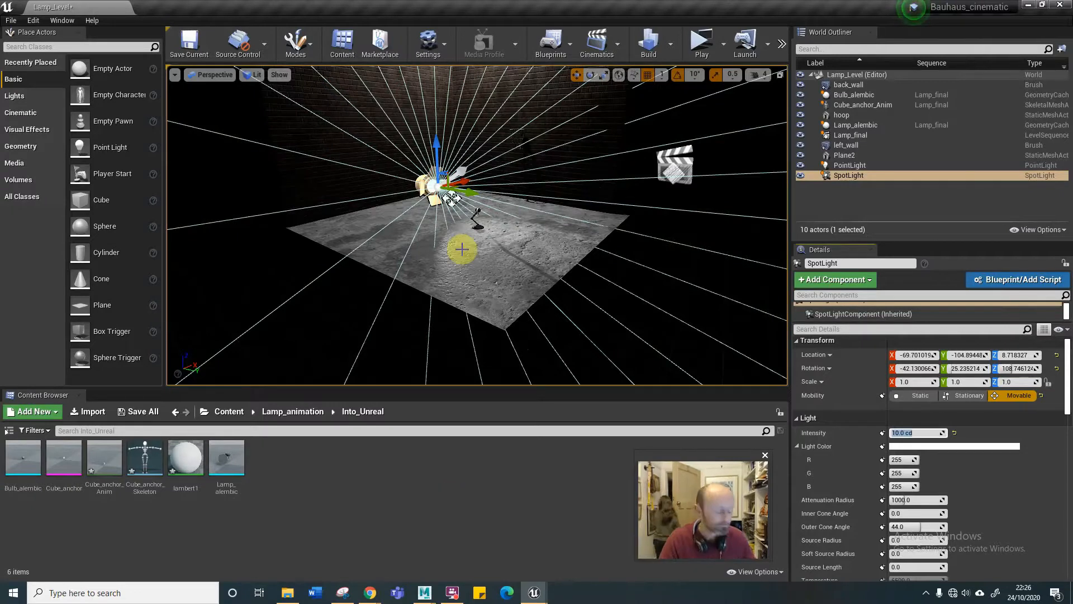
{"action": "scroll", "coordinate": [470, 231], "scroll_direction": "up", "scroll_amount": 2}
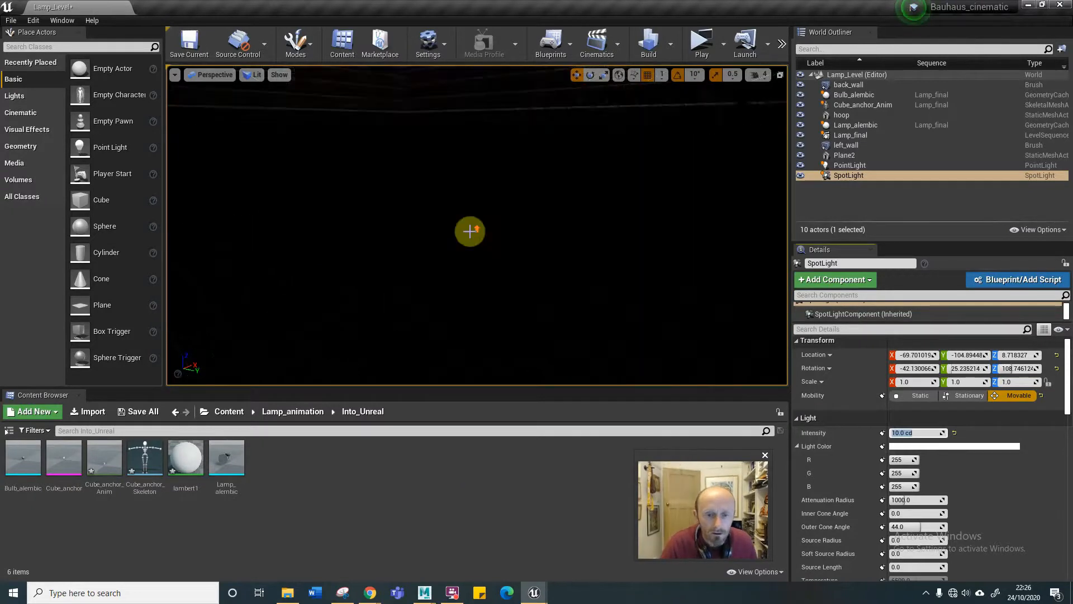
{"action": "scroll", "coordinate": [470, 230], "scroll_direction": "down", "scroll_amount": 1}
{"action": "left_click_drag", "start_coordinate": [432, 161], "coordinate": [483, 168]}
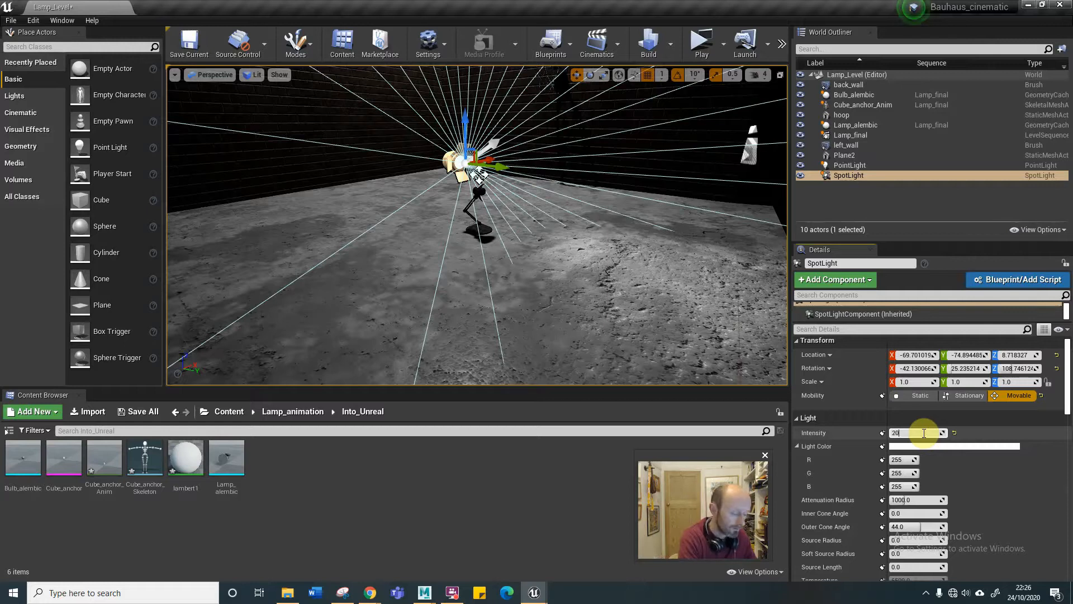
Set the SpotLight's intensity to 20 cd and hide the PointLight briefly to check the beam on the floor.
{"action": "key", "text": "Return"}
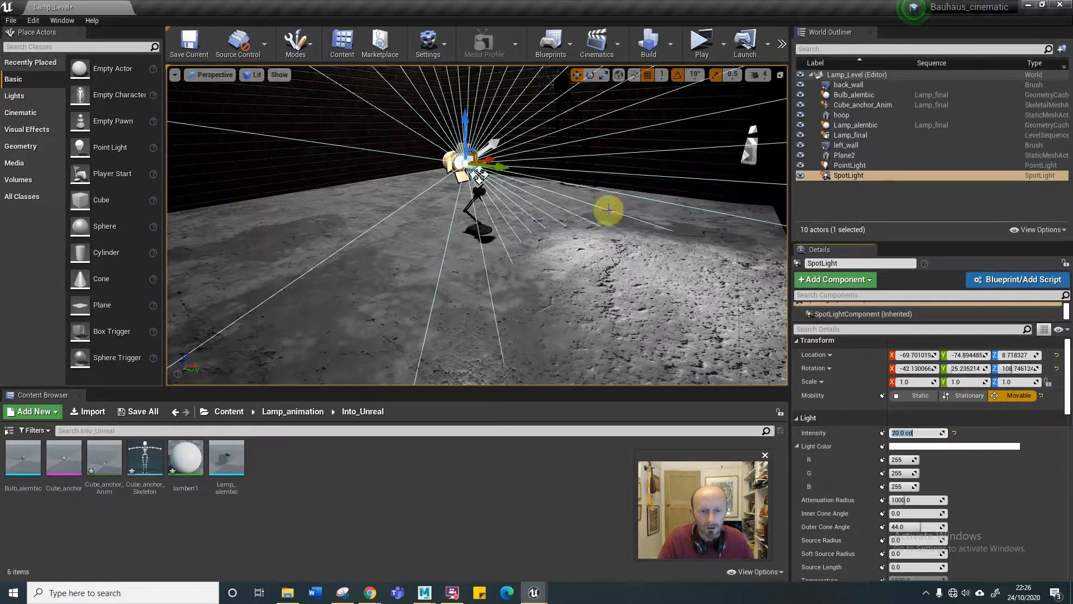
{"action": "left_click", "coordinate": [800, 164]}
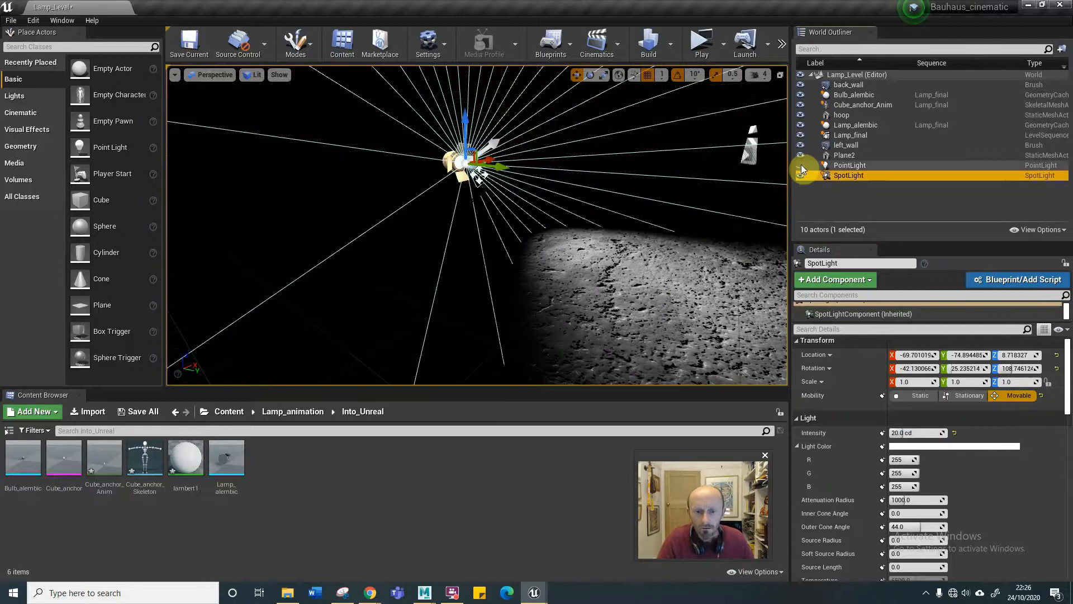
{"action": "left_click", "coordinate": [801, 165]}
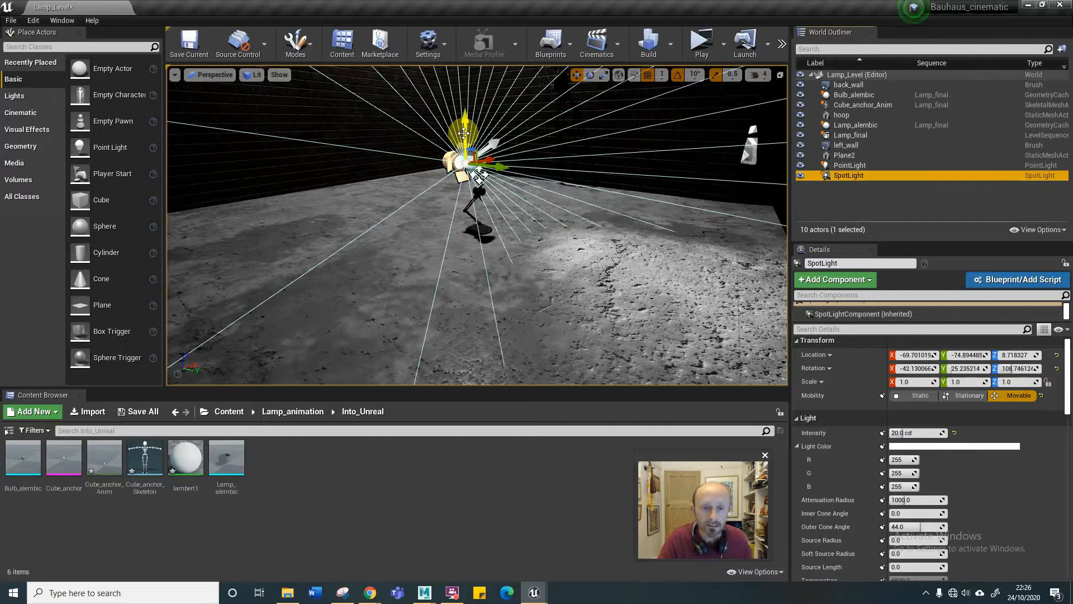
Lower the SpotLight to a Z location of about -0.3 and shift it along X to about -68.
{"action": "left_click_drag", "start_coordinate": [464, 133], "coordinate": [497, 182]}
{"action": "left_click", "coordinate": [495, 239]}
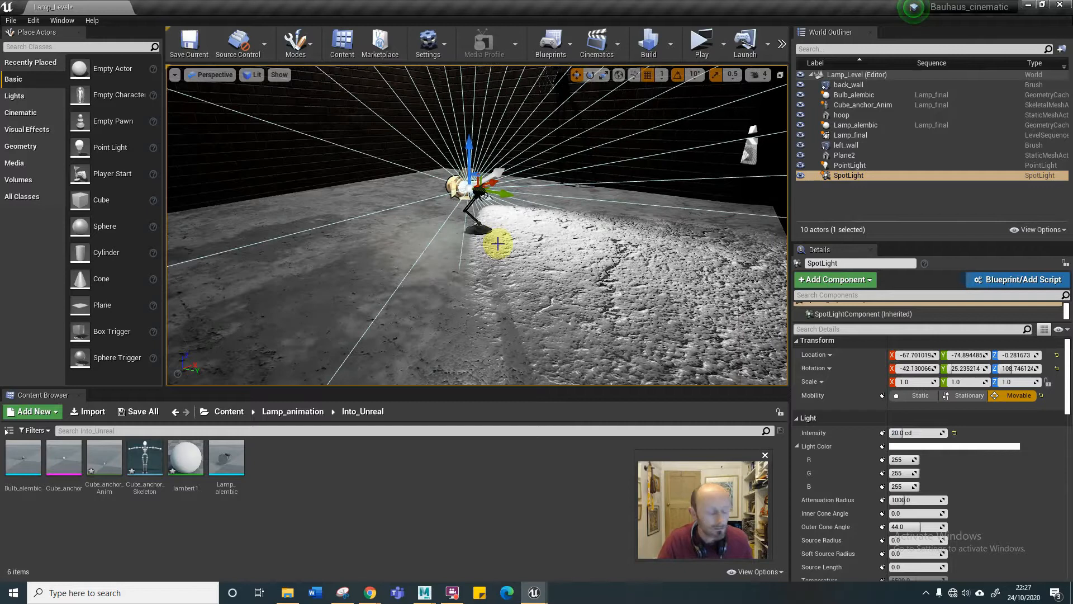
{"action": "left_click_drag", "start_coordinate": [512, 237], "coordinate": [548, 330]}
{"action": "key", "text": "f"}
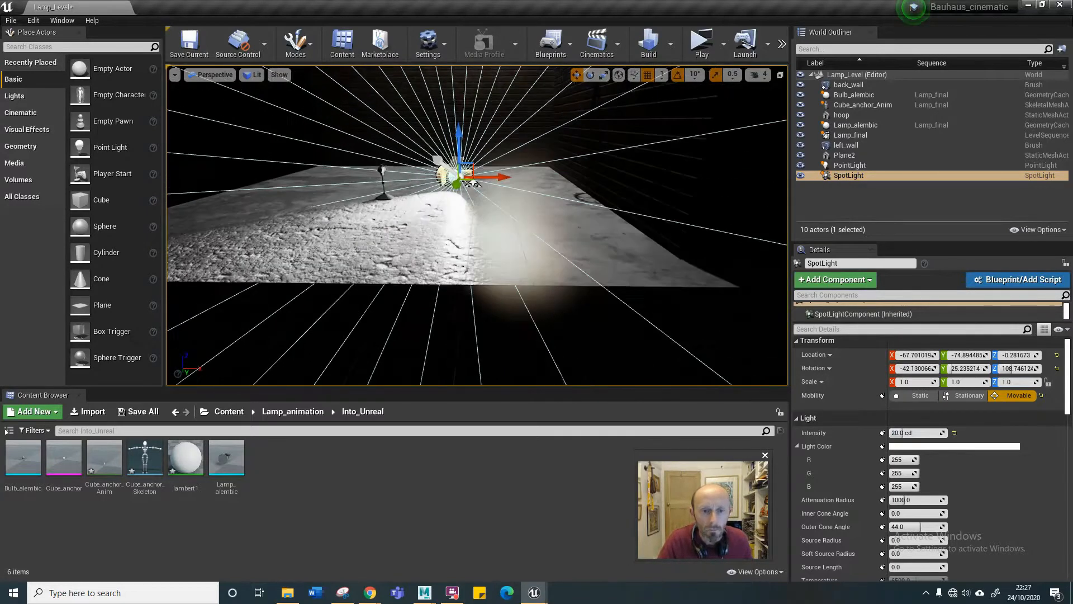
Move the SpotLight horizontally to the lamp, at about X -92 and Y -56.
{"action": "left_click_drag", "start_coordinate": [512, 156], "coordinate": [385, 208]}
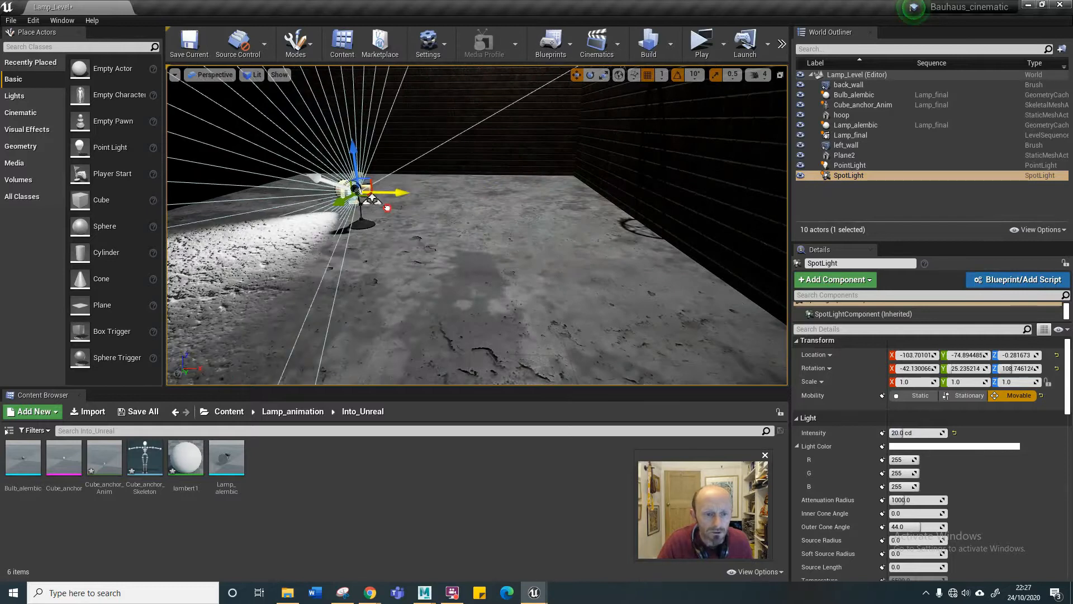
{"action": "left_click_drag", "start_coordinate": [414, 265], "coordinate": [440, 274]}
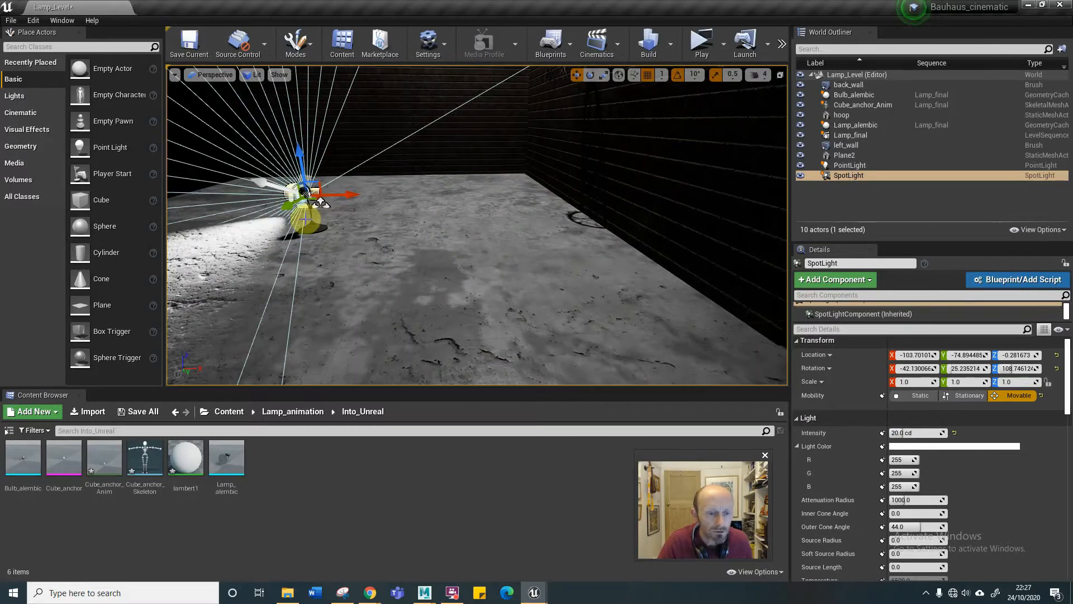
{"action": "mouse_move", "coordinate": [277, 251]}
{"action": "left_mouse_down"}
{"action": "mouse_move", "coordinate": [249, 283]}
{"action": "mouse_move", "coordinate": [248, 260]}
{"action": "mouse_move", "coordinate": [270, 250]}
{"action": "left_mouse_up"}
{"action": "left_click_drag", "start_coordinate": [379, 212], "coordinate": [458, 239]}
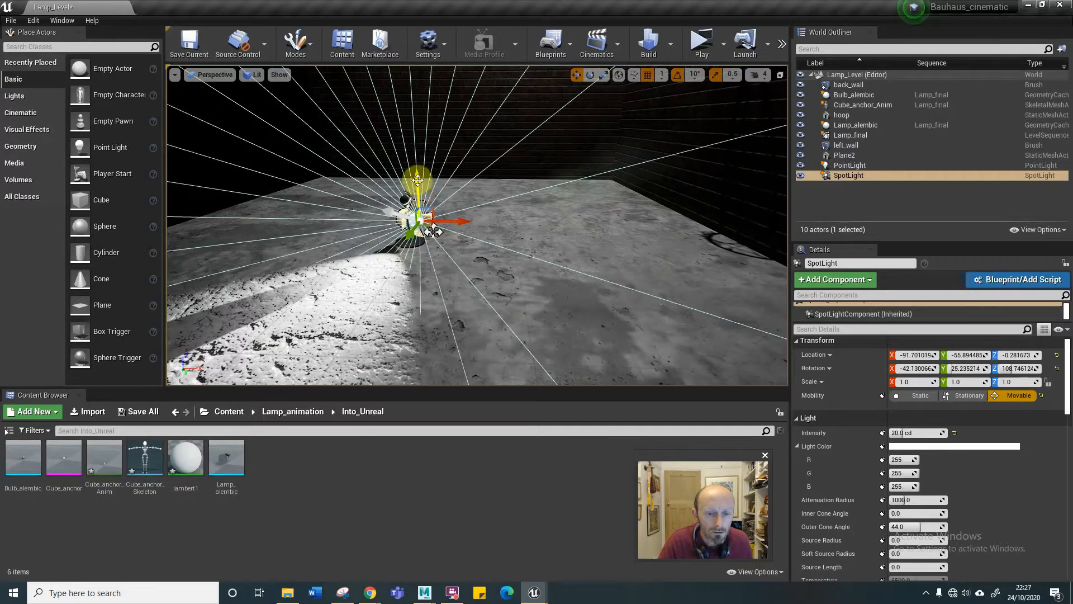
Raise the SpotLight to about Z 5.7 beside the lamp head and shift it along Y to about -46.
{"action": "left_click_drag", "start_coordinate": [417, 180], "coordinate": [417, 165]}
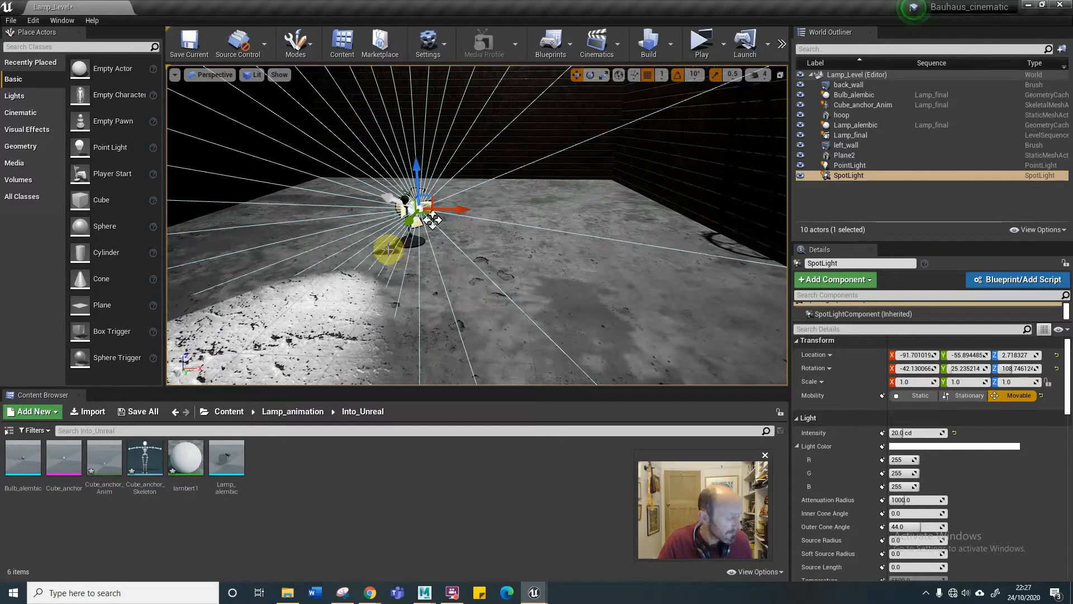
{"action": "middle_click_drag", "start_coordinate": [387, 247], "coordinate": [596, 201]}
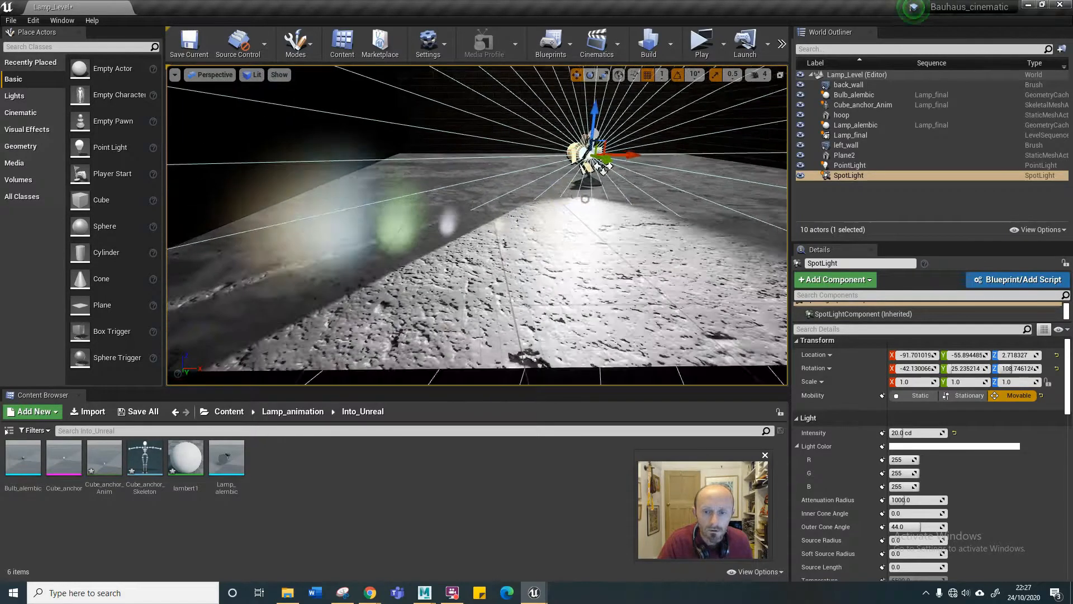
{"action": "left_click_drag", "start_coordinate": [585, 199], "coordinate": [578, 168], "text": "alt"}
{"action": "left_click_drag", "start_coordinate": [554, 210], "coordinate": [599, 266]}
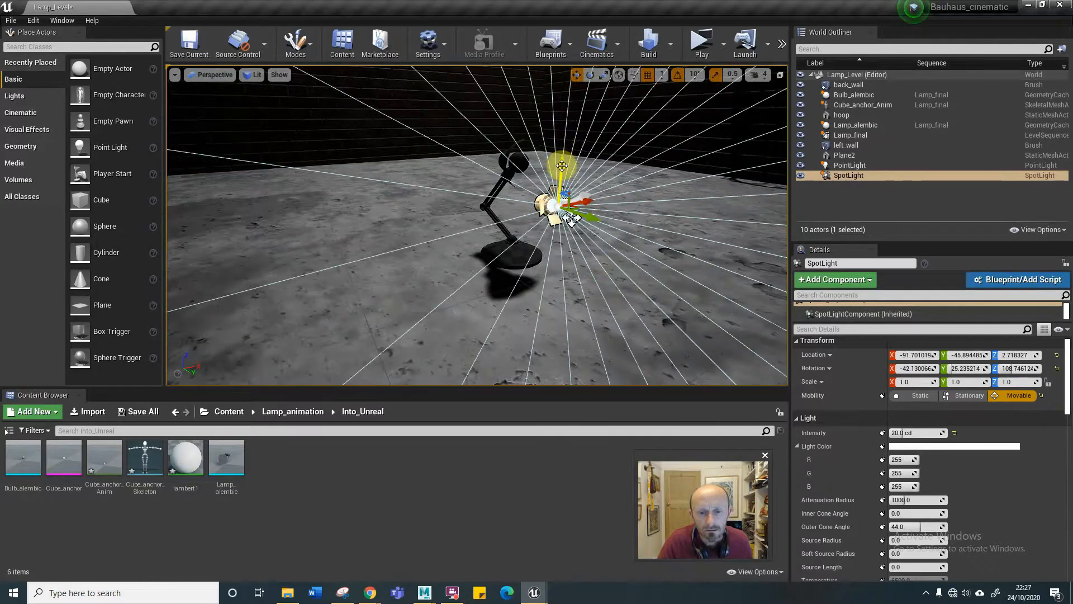
{"action": "left_click_drag", "start_coordinate": [562, 164], "coordinate": [565, 126]}
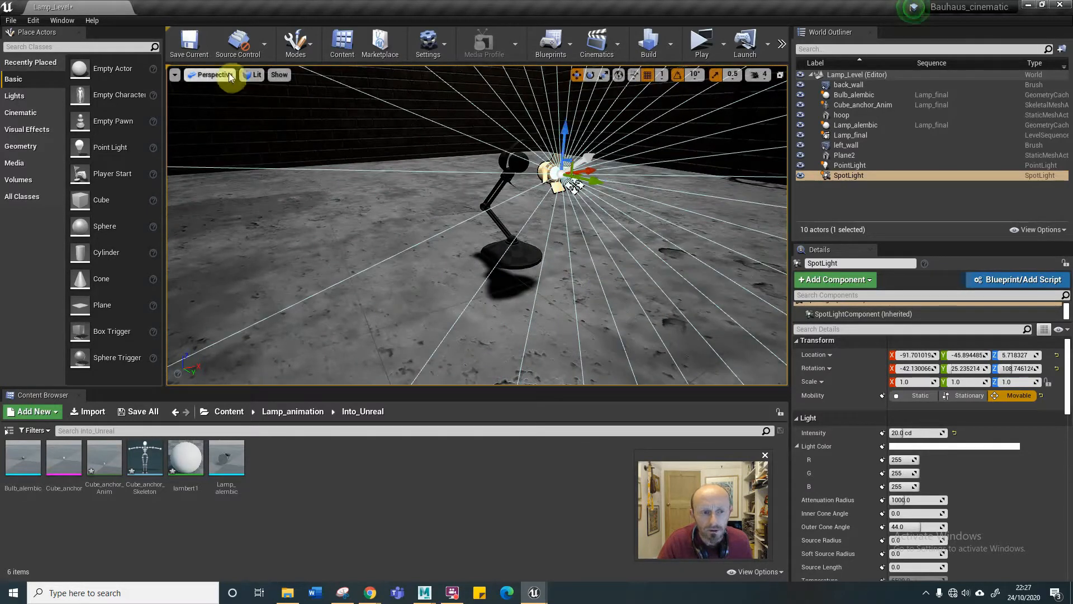
Nudge the SpotLight along X to about -94, closer to the lamp head.
{"action": "left_click", "coordinate": [576, 201]}
{"action": "left_click_drag", "start_coordinate": [576, 201], "coordinate": [543, 234]}
{"action": "mouse_move", "coordinate": [494, 230]}
{"action": "right_mouse_down"}
{"action": "mouse_move", "coordinate": [618, 231]}
{"action": "mouse_move", "coordinate": [534, 240]}
{"action": "mouse_move", "coordinate": [531, 285]}
{"action": "mouse_move", "coordinate": [482, 234]}
{"action": "right_mouse_up"}
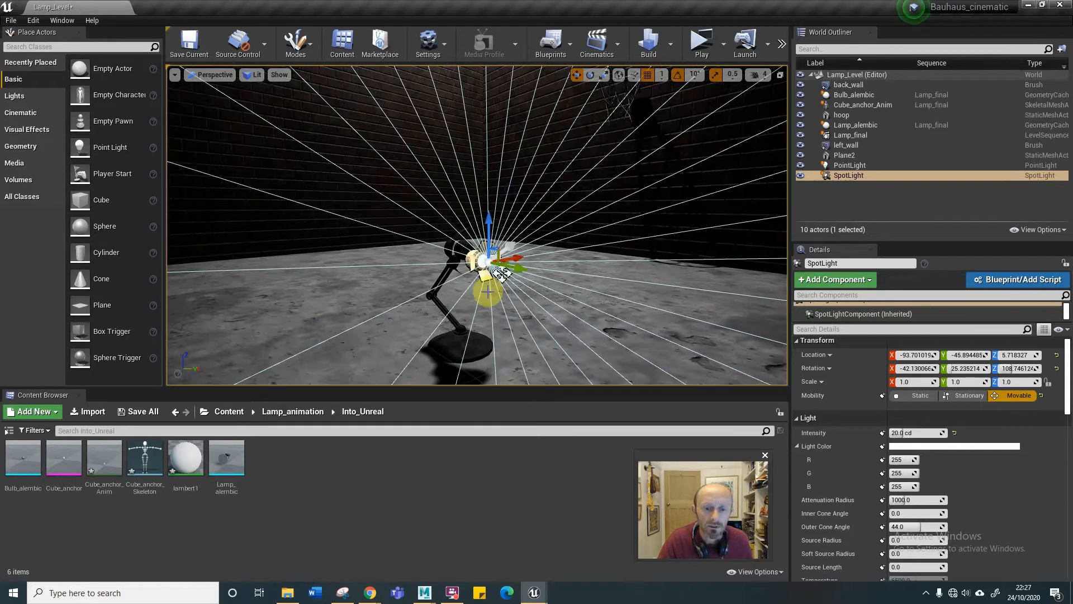
{"action": "right_click_drag", "start_coordinate": [488, 292], "coordinate": [487, 291]}
{"action": "left_click", "coordinate": [503, 273]}
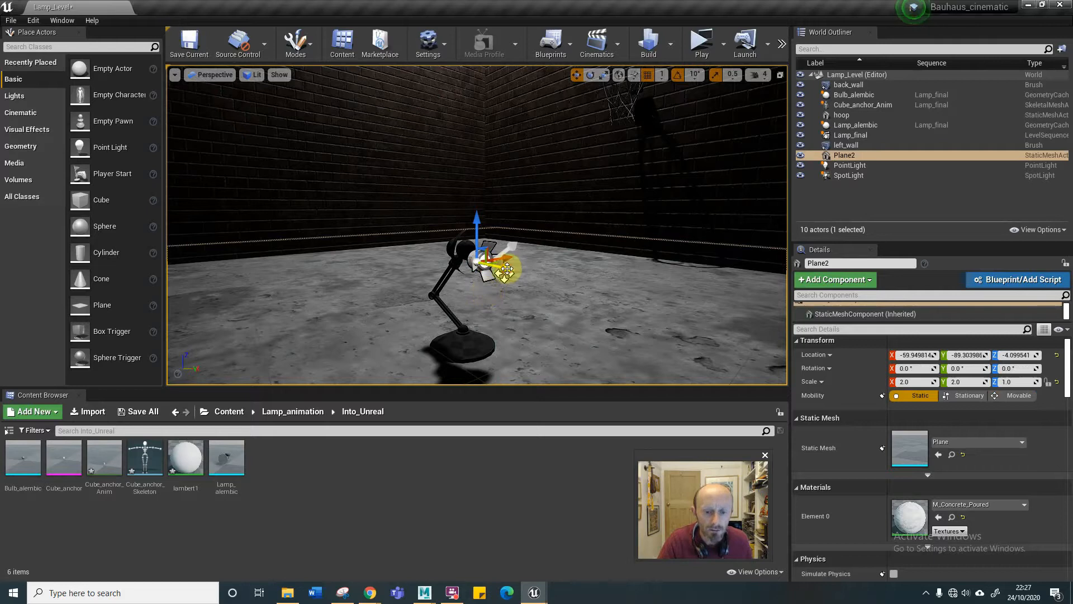
{"action": "left_click_drag", "start_coordinate": [507, 269], "coordinate": [492, 270]}
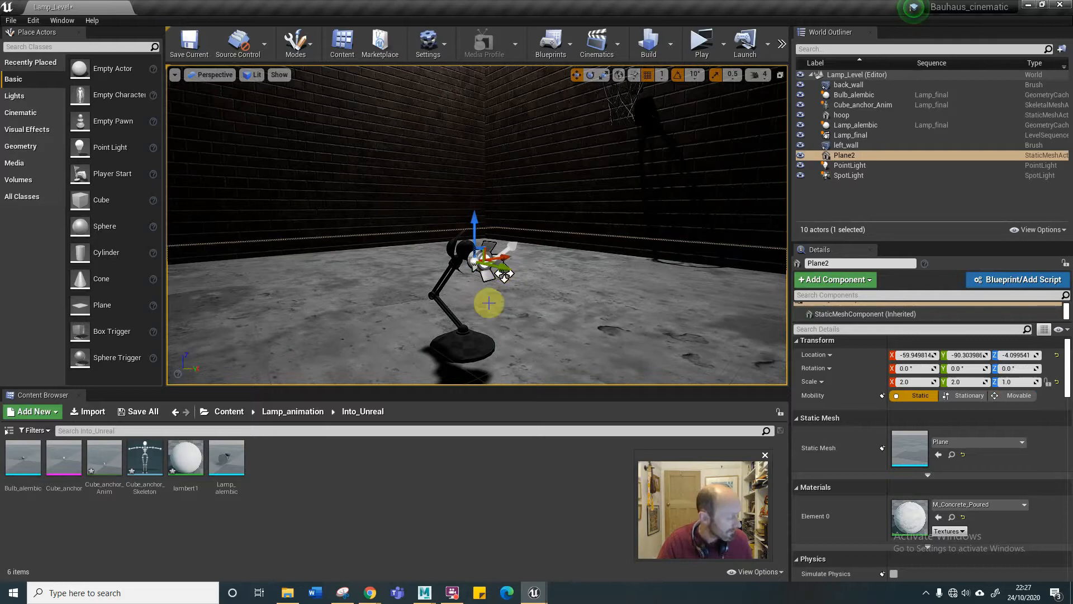
{"action": "key", "text": "ctrl+z"}
Move the SpotLight along Y to about -49 and check its light pool on the floor.
{"action": "left_click", "coordinate": [491, 259]}
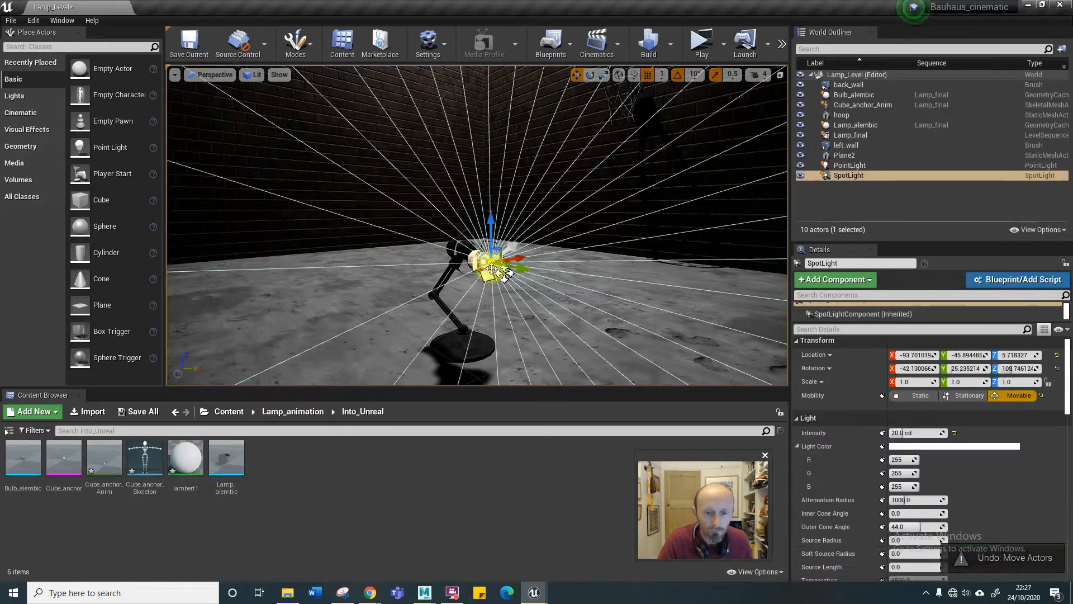
{"action": "left_click_drag", "start_coordinate": [525, 271], "coordinate": [509, 299]}
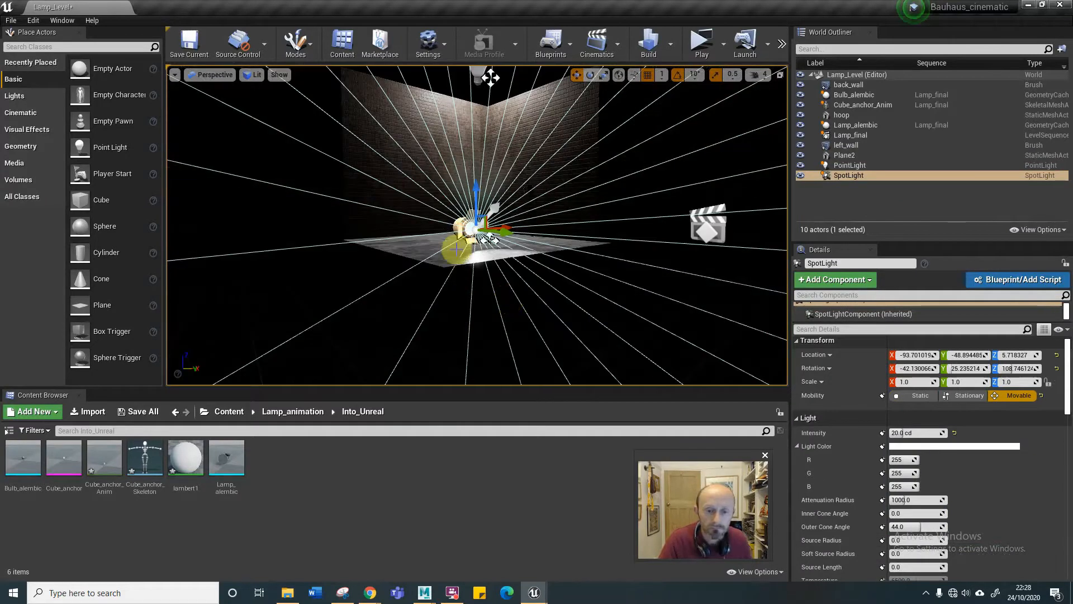
{"action": "right_click_drag", "start_coordinate": [401, 242], "coordinate": [417, 248]}
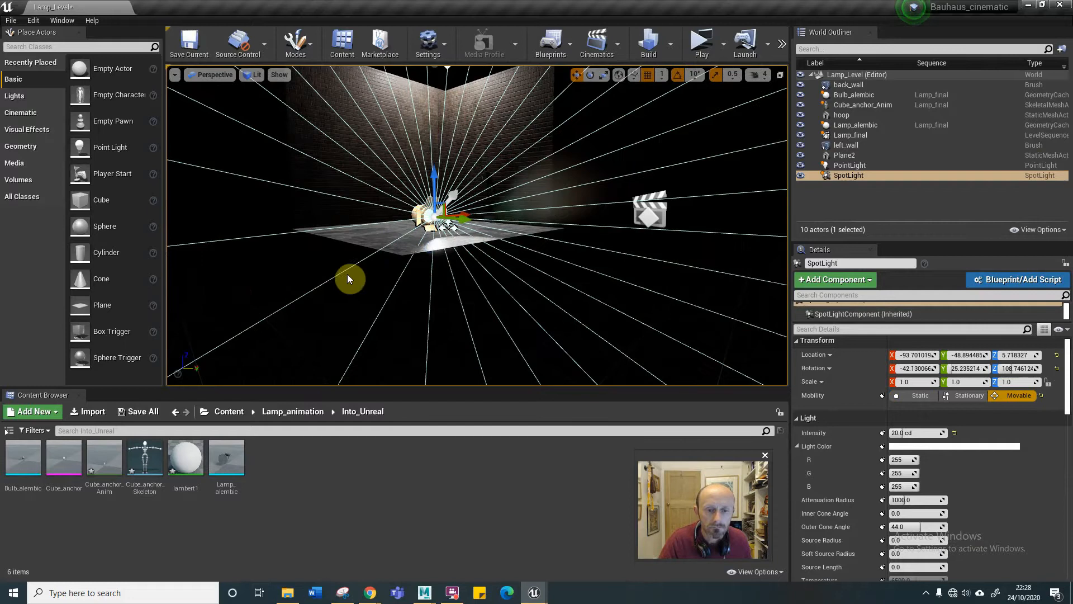
{"action": "mouse_move", "coordinate": [347, 274]}
{"action": "left_mouse_down"}
{"action": "mouse_move", "coordinate": [349, 232]}
{"action": "mouse_move", "coordinate": [394, 233]}
{"action": "mouse_move", "coordinate": [347, 263]}
{"action": "left_mouse_up"}
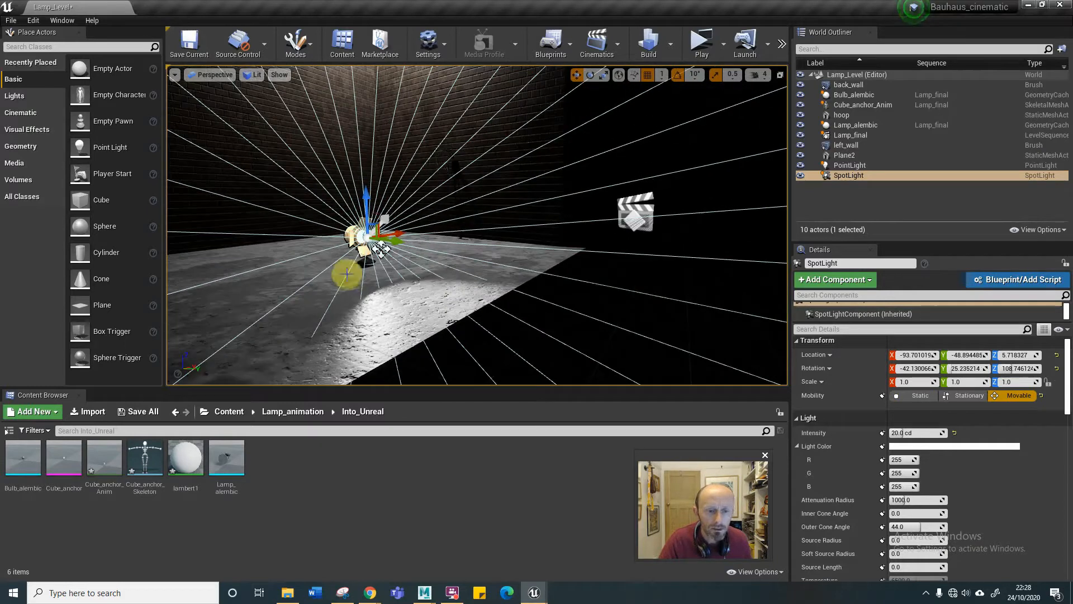
Attach the SpotLight to the pCube1 bone of Cube_anchor_Anim.
{"action": "left_click", "coordinate": [580, 331]}
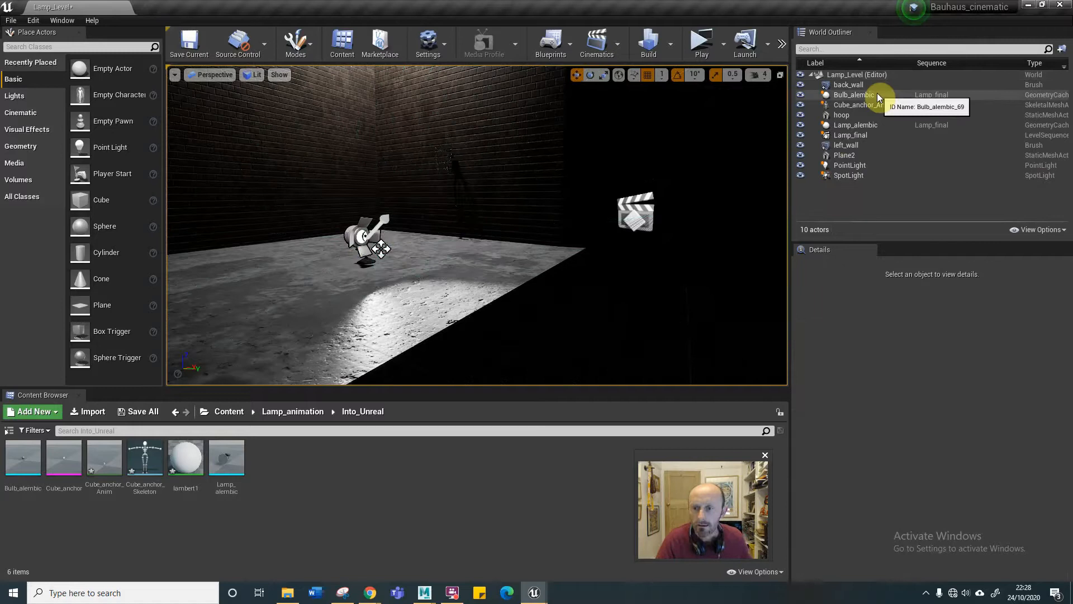
{"action": "left_click", "coordinate": [839, 176]}
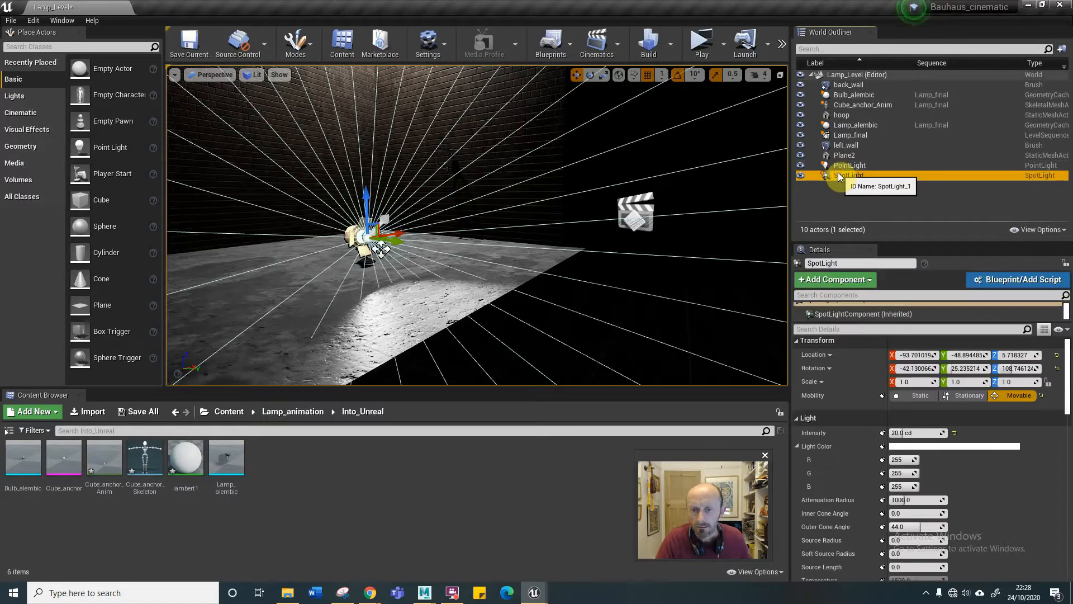
{"action": "left_click_drag", "start_coordinate": [846, 176], "coordinate": [849, 105]}
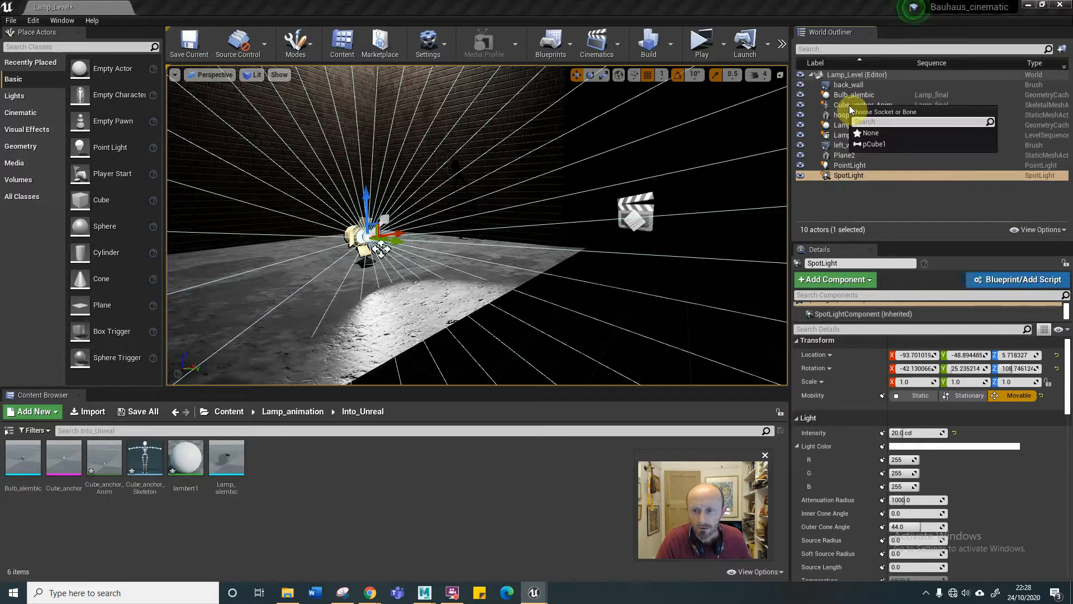
{"action": "left_click", "coordinate": [870, 144]}
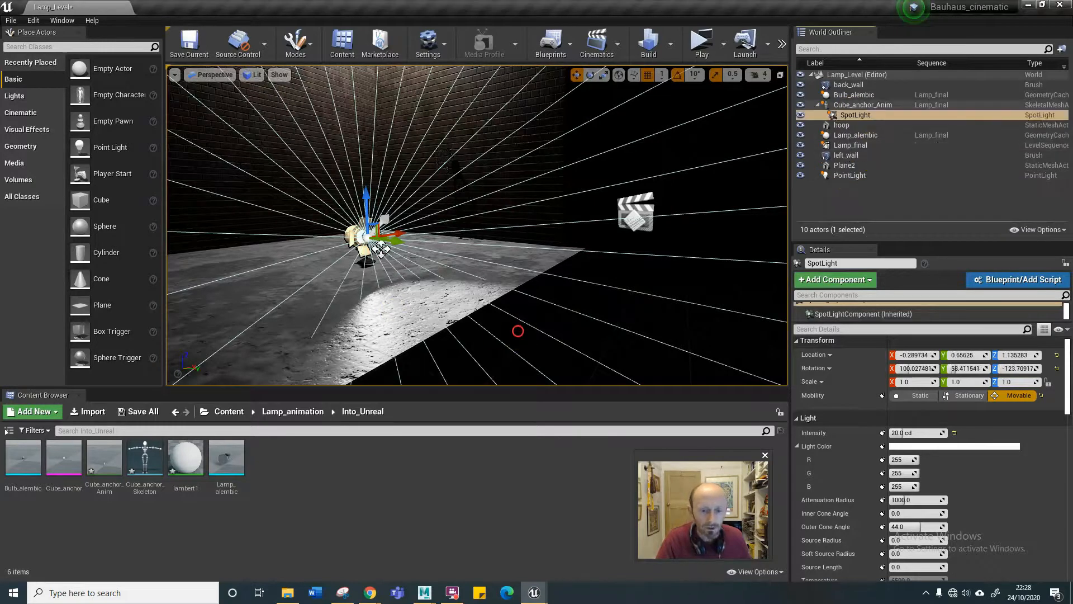
Hide the viewport's editor icons and scrub the Lamp_final sequence back to frame -5 to check whether the light follows the anchor.
{"action": "left_click", "coordinate": [518, 334]}
{"action": "key", "text": "g"}
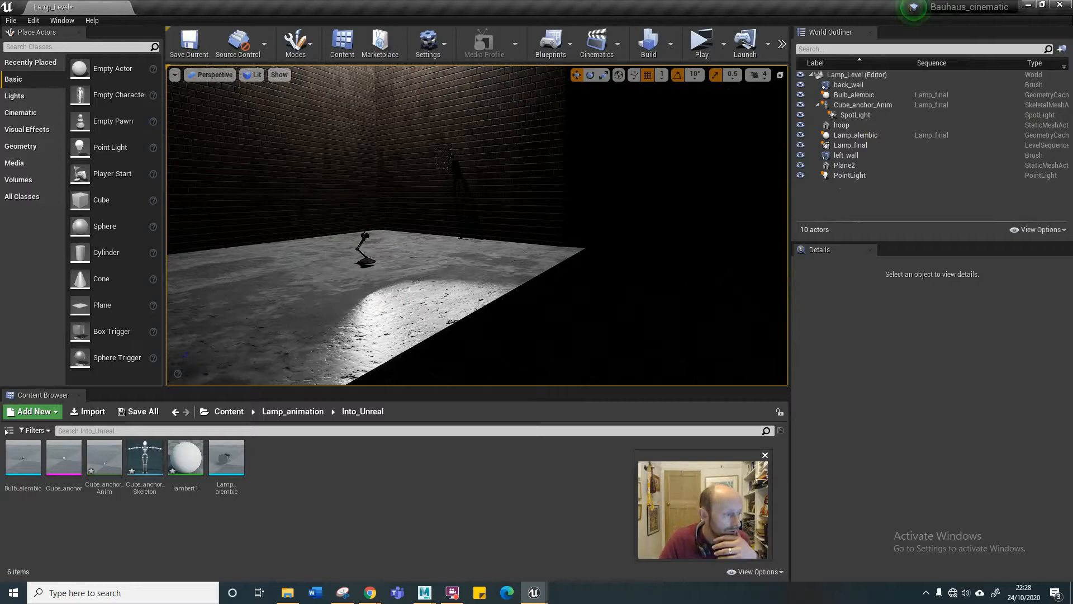
{"action": "left_click_drag", "start_coordinate": [0, 291], "coordinate": [632, 385]}
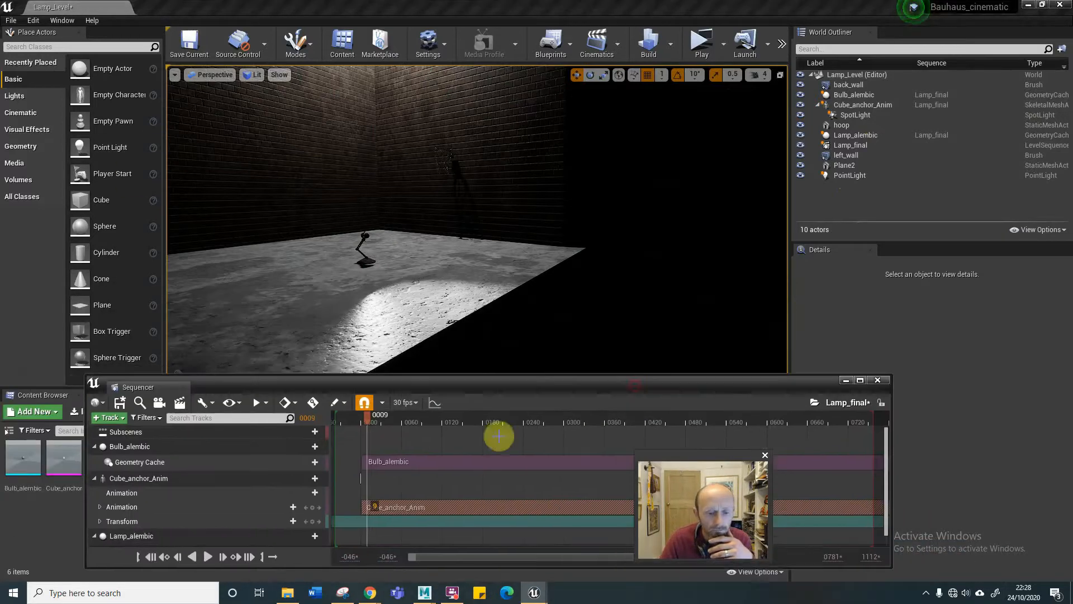
{"action": "mouse_move", "coordinate": [358, 428]}
{"action": "left_mouse_down"}
{"action": "mouse_move", "coordinate": [368, 419]}
{"action": "mouse_move", "coordinate": [510, 437]}
{"action": "mouse_move", "coordinate": [421, 434]}
{"action": "mouse_move", "coordinate": [604, 436]}
{"action": "mouse_move", "coordinate": [387, 433]}
{"action": "mouse_move", "coordinate": [548, 446]}
{"action": "mouse_move", "coordinate": [307, 436]}
{"action": "mouse_move", "coordinate": [477, 458]}
{"action": "mouse_move", "coordinate": [301, 439]}
{"action": "mouse_move", "coordinate": [358, 447]}
{"action": "left_mouse_up"}
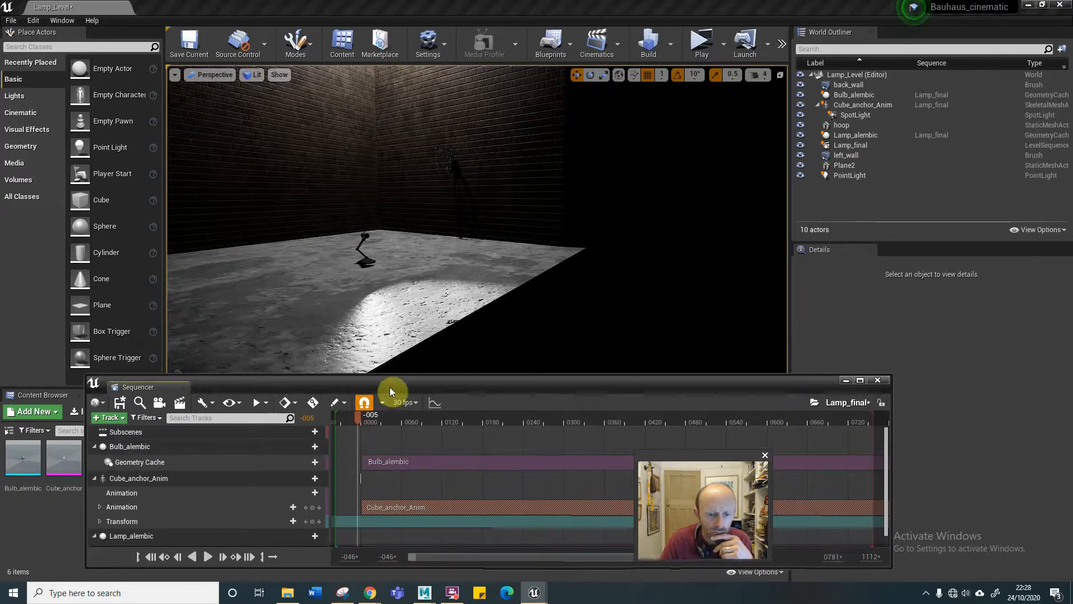
Inspect the Cube_anchor_Anim asset's animation in its preview, then close the asset and the Sequencer.
{"action": "left_click_drag", "start_coordinate": [391, 386], "coordinate": [351, 521]}
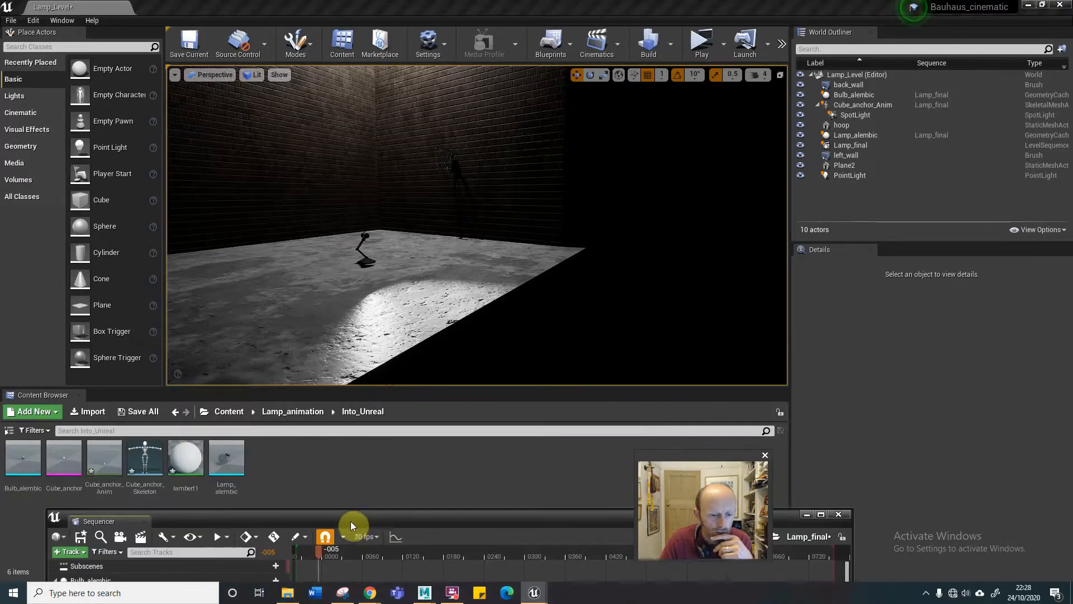
{"action": "double_click", "coordinate": [116, 464]}
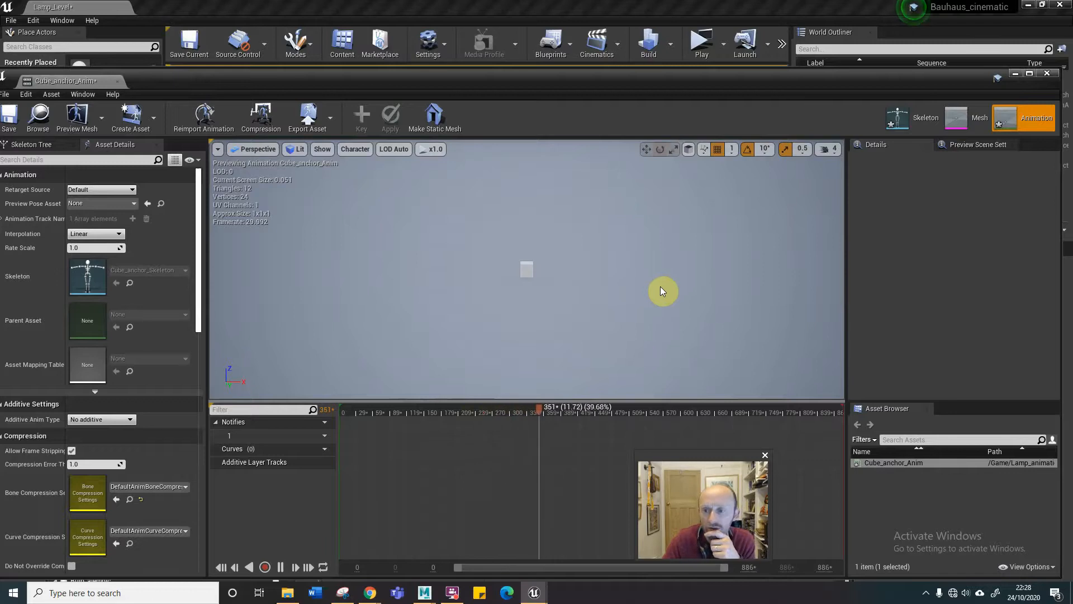
{"action": "scroll", "coordinate": [652, 290], "scroll_direction": "up", "scroll_amount": 1}
{"action": "scroll", "coordinate": [651, 290], "scroll_direction": "down", "scroll_amount": 5}
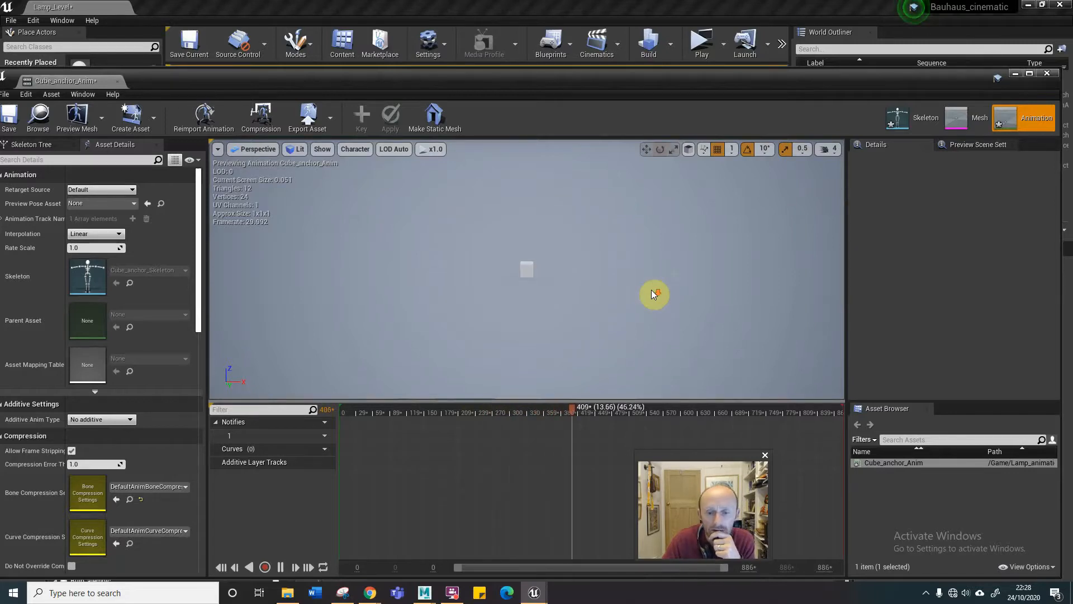
{"action": "left_click", "coordinate": [1045, 74]}
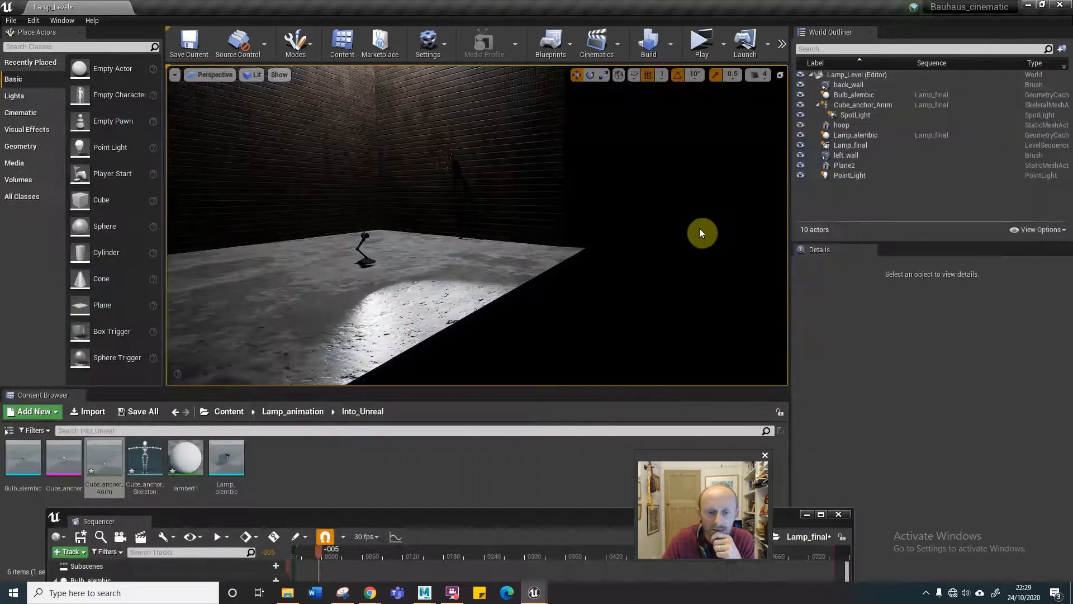
{"action": "left_click", "coordinate": [323, 473]}
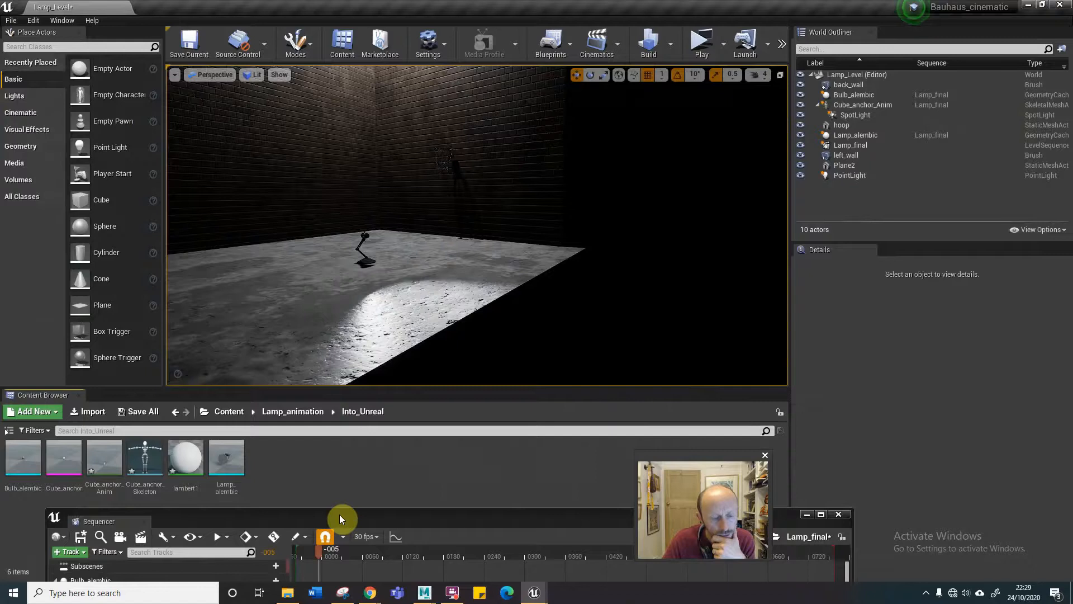
{"action": "left_click_drag", "start_coordinate": [339, 519], "coordinate": [316, 318]}
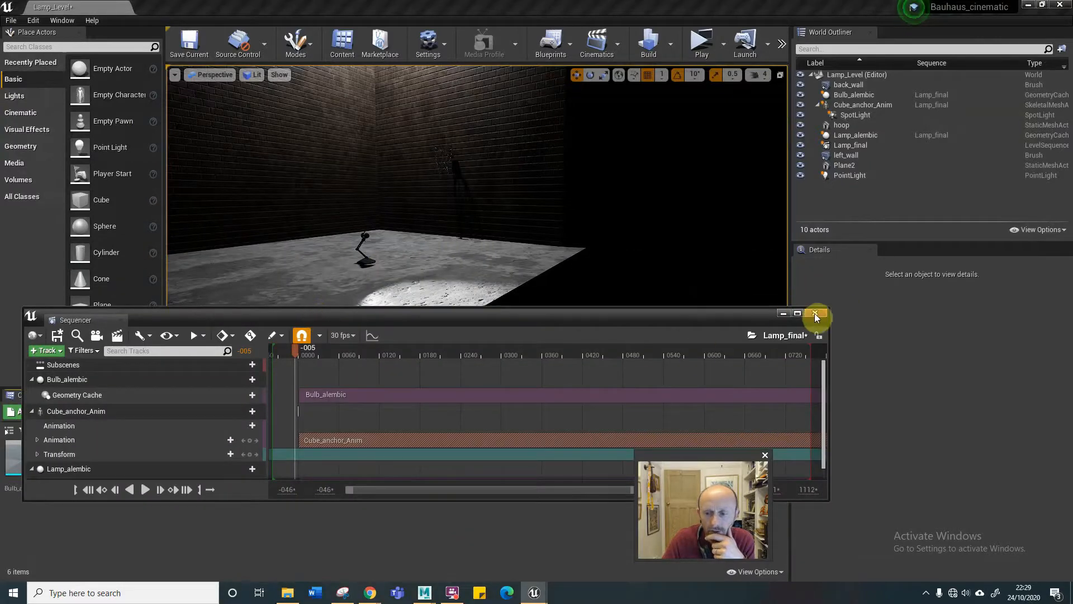
{"action": "left_click", "coordinate": [815, 313]}
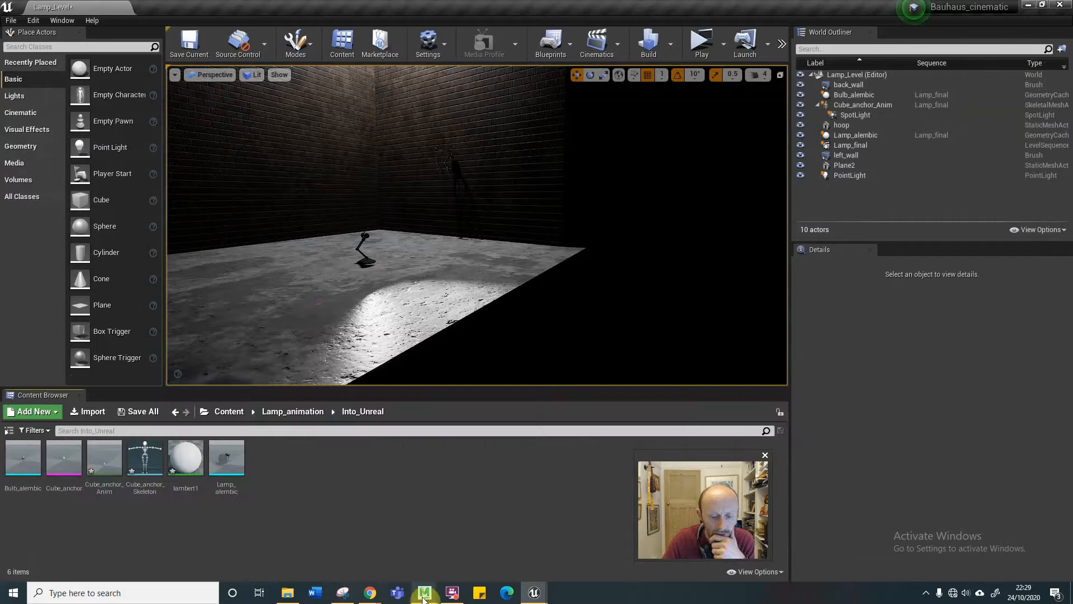
Switch to Maya, go to frame 1 and bake the animation of pCube1.
{"action": "mouse_move", "coordinate": [423, 596]}
{"action": "left_click", "coordinate": [475, 509]}
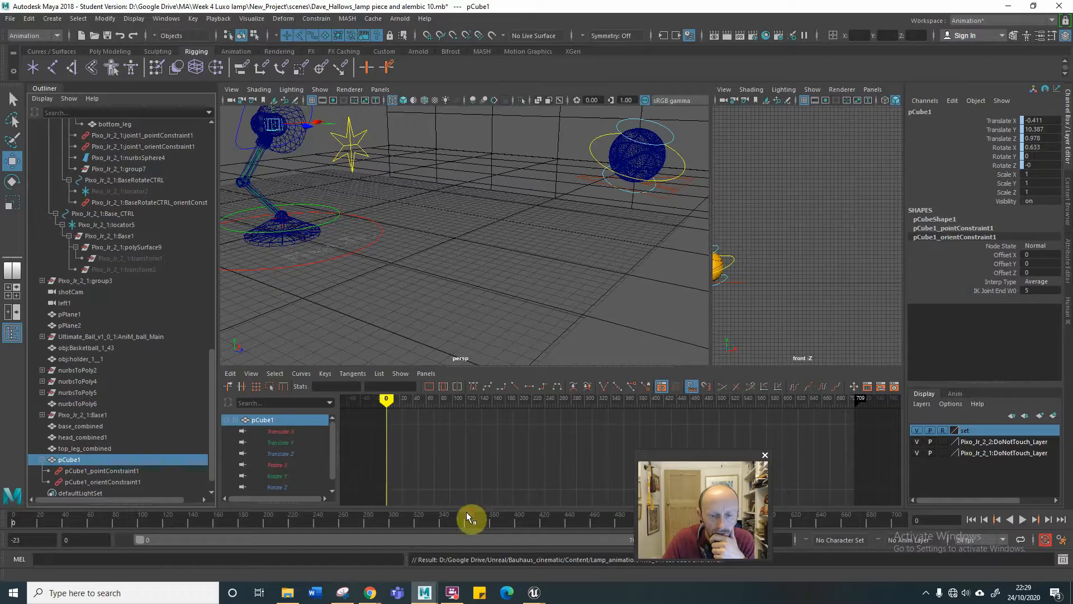
{"action": "mouse_move", "coordinate": [382, 399]}
{"action": "left_mouse_down"}
{"action": "mouse_move", "coordinate": [474, 416]}
{"action": "mouse_move", "coordinate": [475, 402]}
{"action": "mouse_move", "coordinate": [387, 405]}
{"action": "left_mouse_up"}
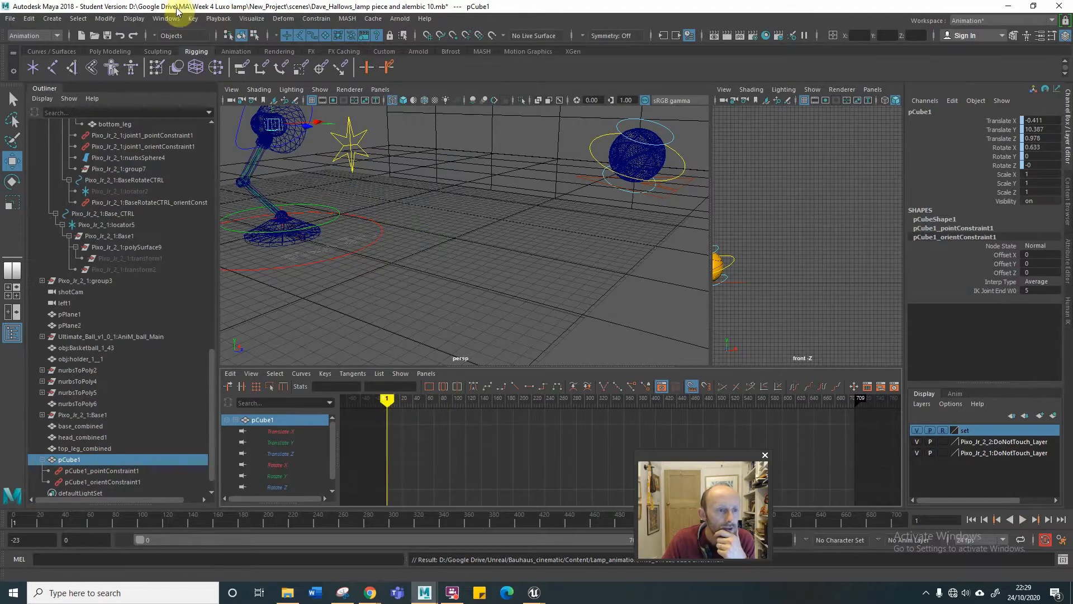
{"action": "left_click", "coordinate": [192, 20]}
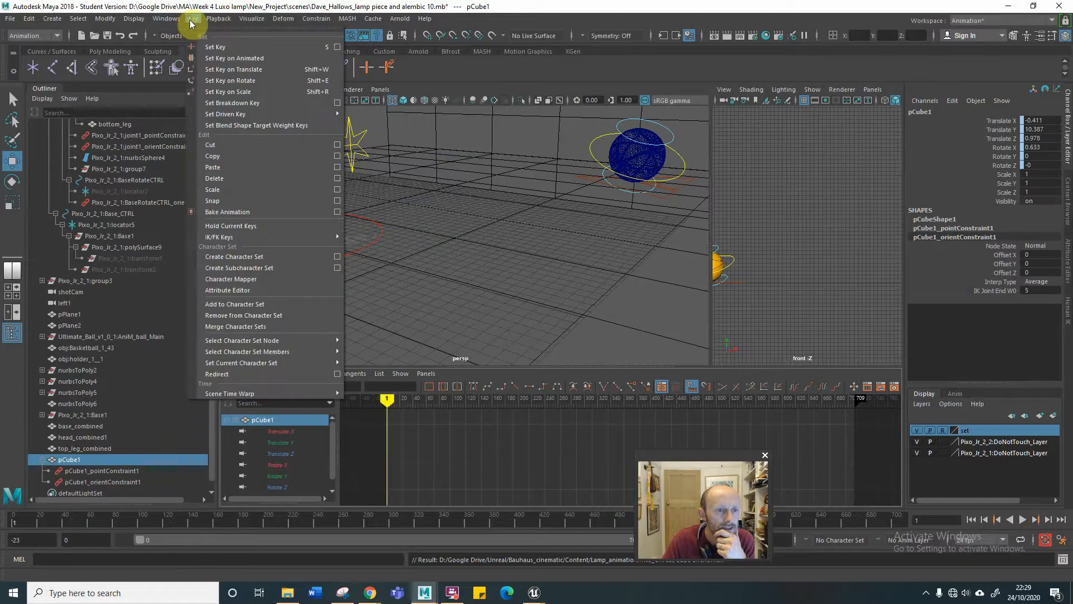
{"action": "left_click", "coordinate": [265, 212]}
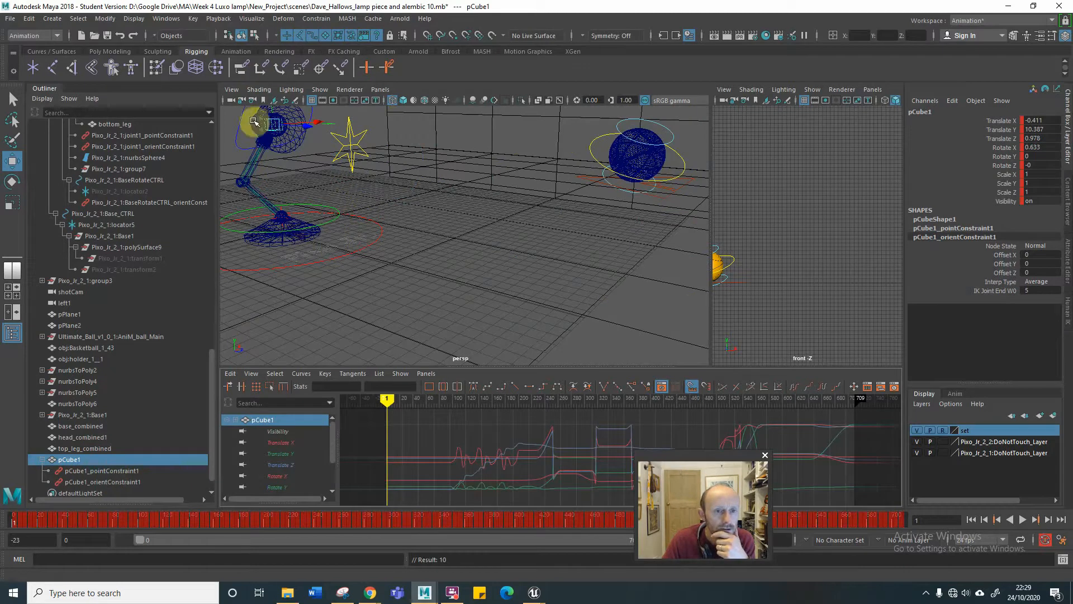
Start an FBX export of the selected pCube1 and set the Bake Animation start frame to 0.
{"action": "left_click", "coordinate": [10, 18]}
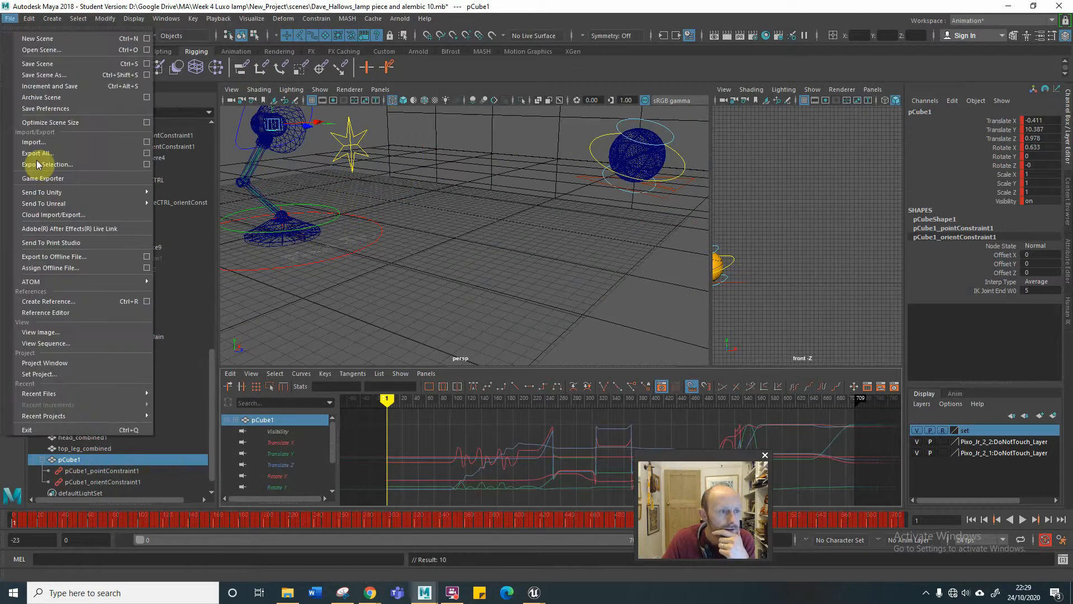
{"action": "left_click", "coordinate": [118, 164]}
{"action": "scroll", "coordinate": [563, 317], "scroll_direction": "down", "scroll_amount": 6}
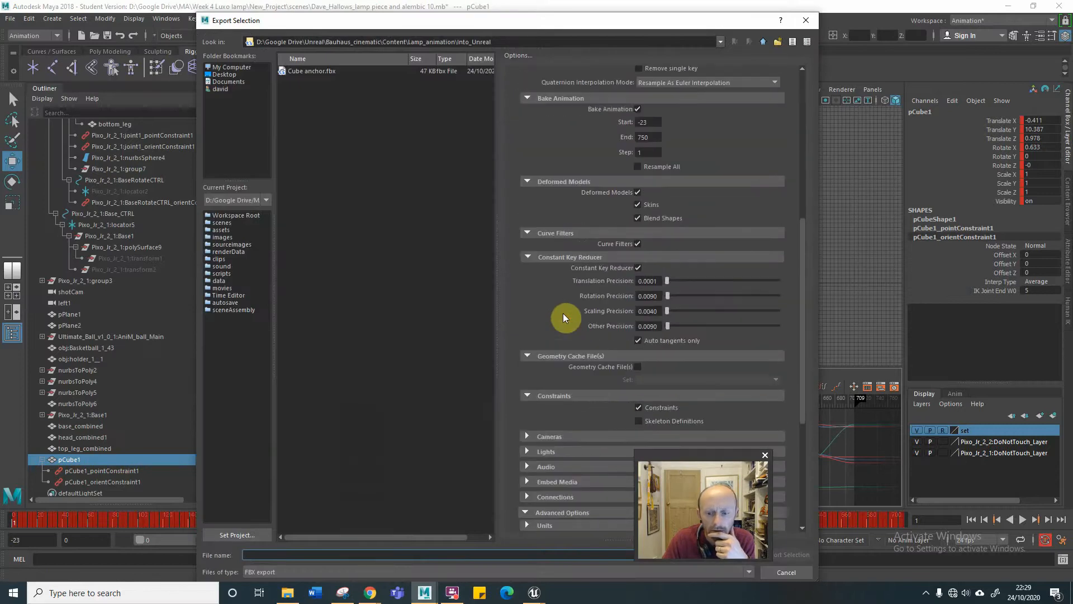
{"action": "left_click_drag", "start_coordinate": [699, 451], "coordinate": [957, 433]}
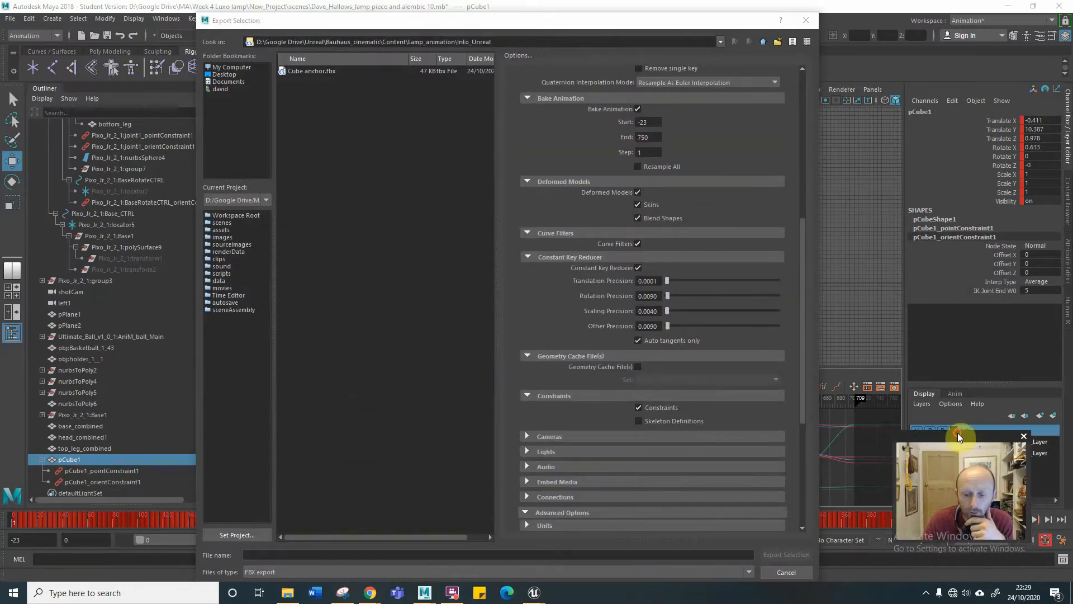
{"action": "scroll", "coordinate": [599, 341], "scroll_direction": "down", "scroll_amount": 5}
{"action": "scroll", "coordinate": [599, 354], "scroll_direction": "up", "scroll_amount": 4}
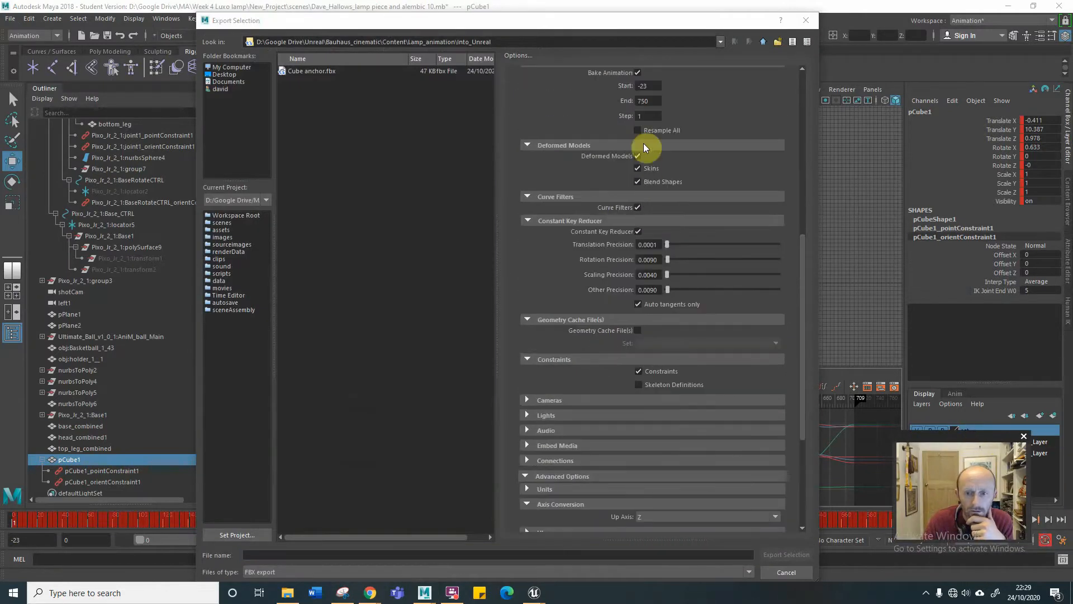
{"action": "double_click", "coordinate": [647, 86]}
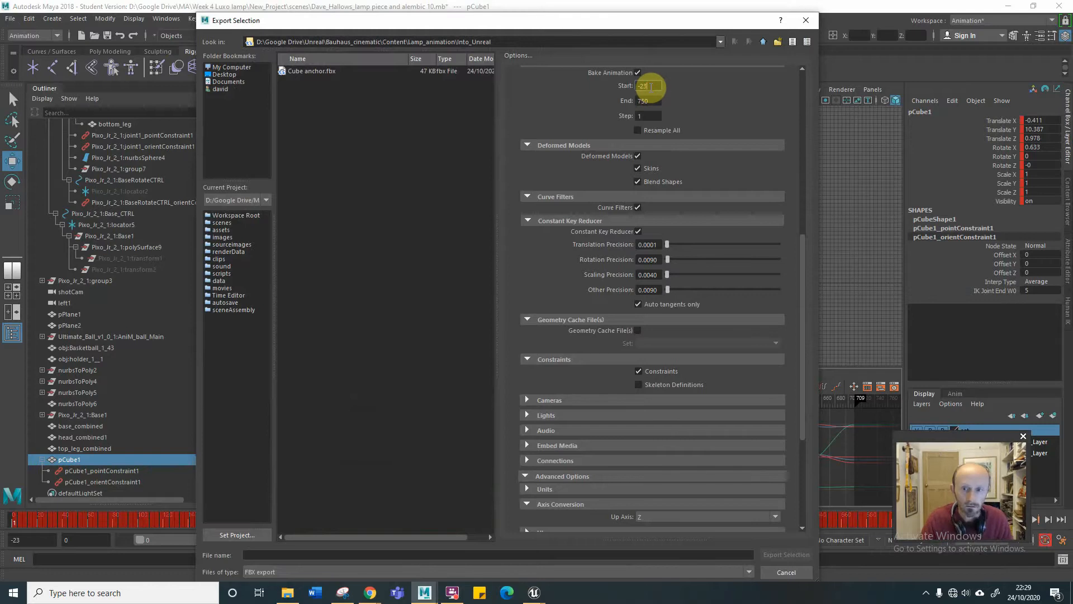
{"action": "type", "text": "0"}
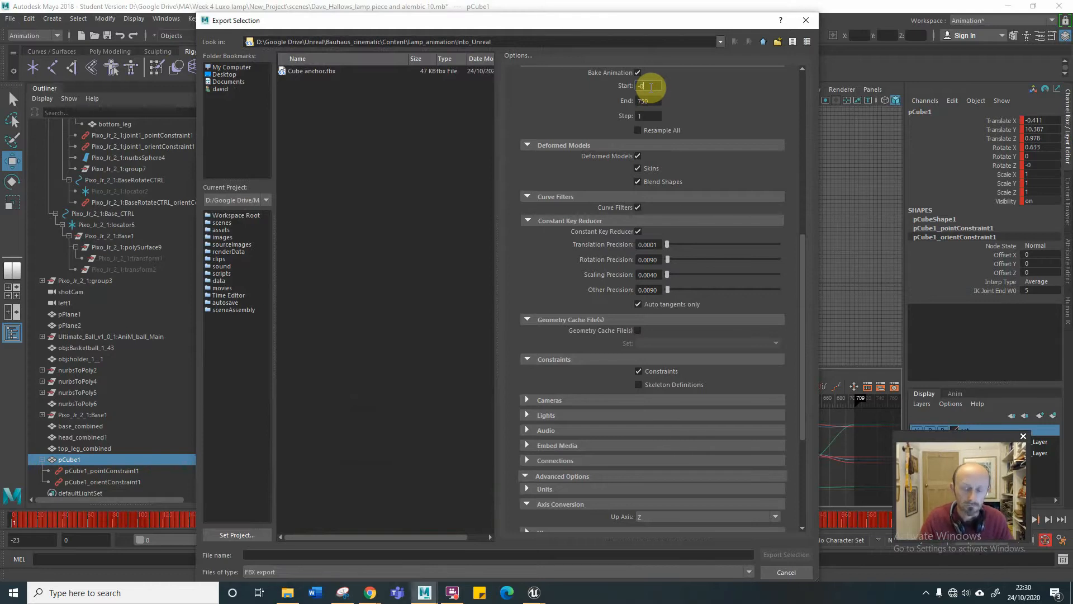
{"action": "key", "text": "BackSpace"}
{"action": "key", "text": "BackSpace"}
{"action": "type", "text": "0"}
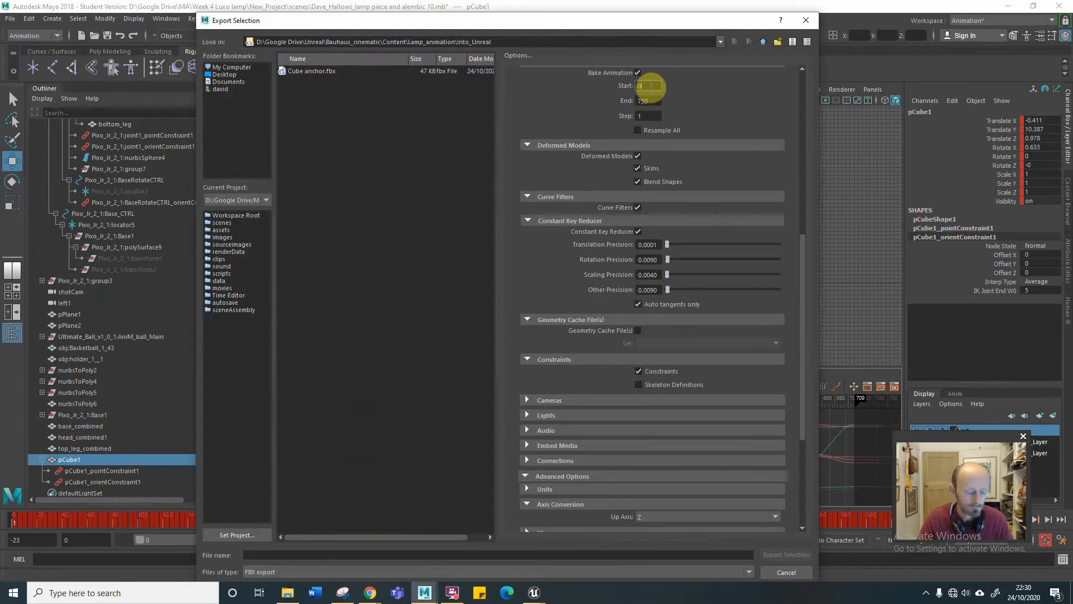
Export the selection over the existing Cube anchor.fbx in the Into_Unreal folder.
{"action": "scroll", "coordinate": [643, 373], "scroll_direction": "down", "scroll_amount": 5}
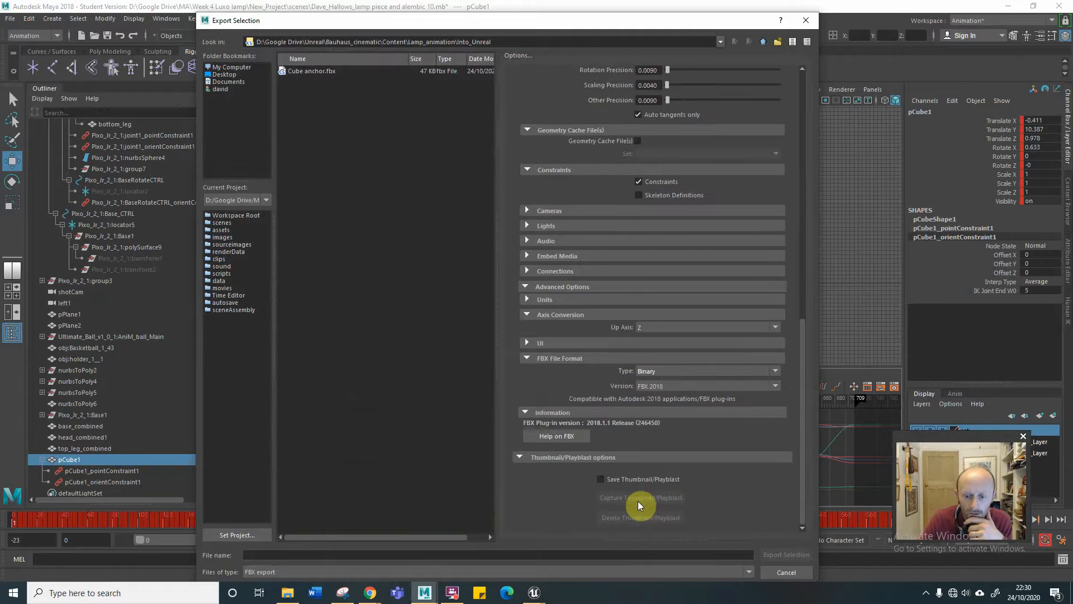
{"action": "left_click", "coordinate": [301, 70]}
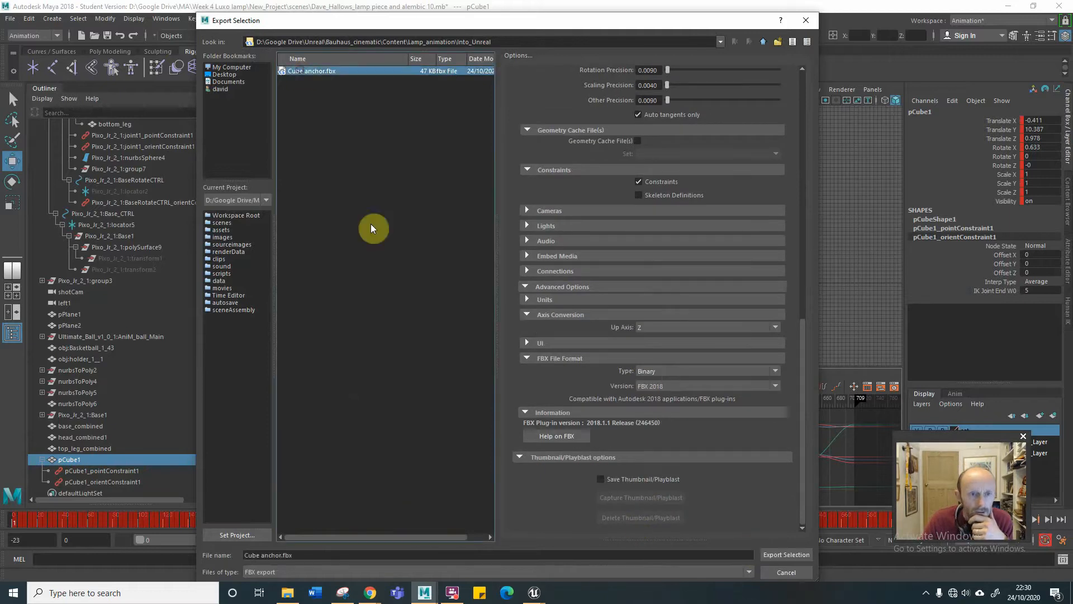
{"action": "left_click", "coordinate": [788, 558]}
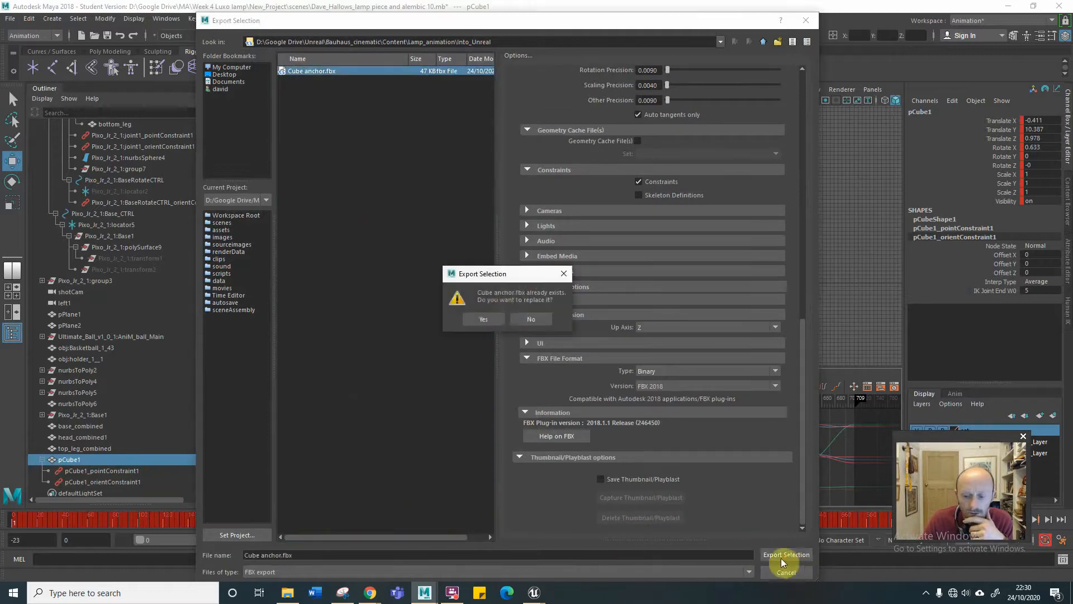
{"action": "left_click", "coordinate": [492, 316]}
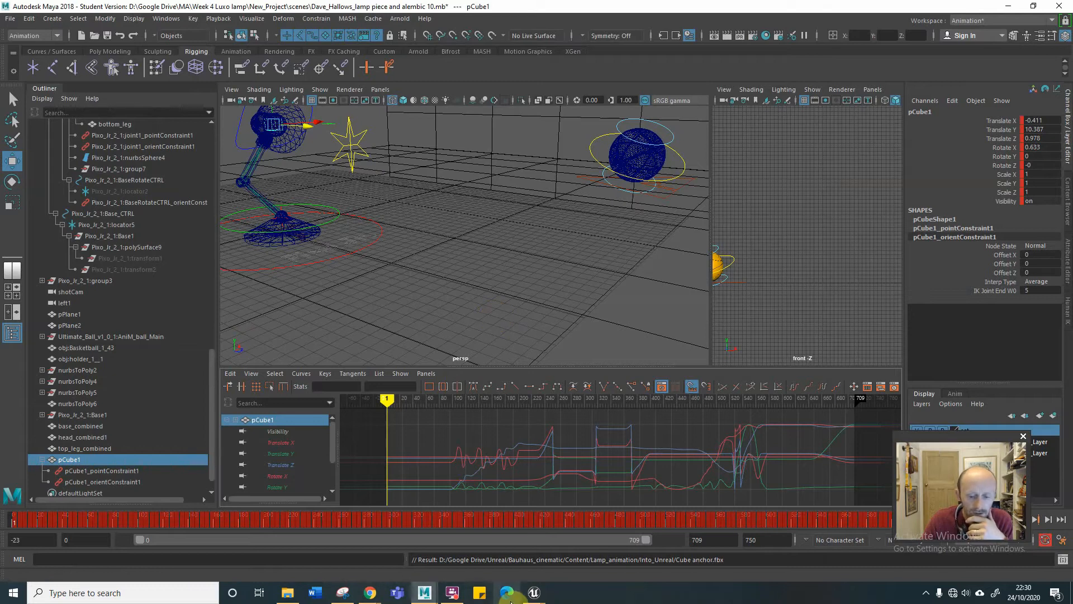
Switch to the Unreal level editor and detach the SpotLight from Cube_anchor_Anim.
{"action": "mouse_move", "coordinate": [528, 596]}
{"action": "left_click", "coordinate": [482, 506]}
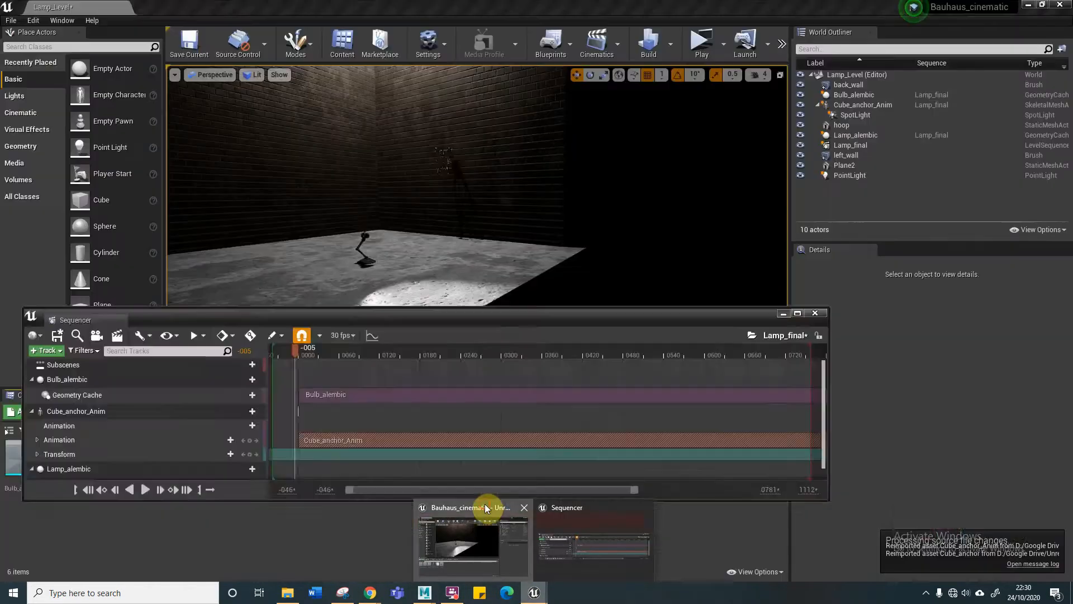
{"action": "left_click", "coordinate": [846, 116]}
{"action": "right_click", "coordinate": [845, 116]}
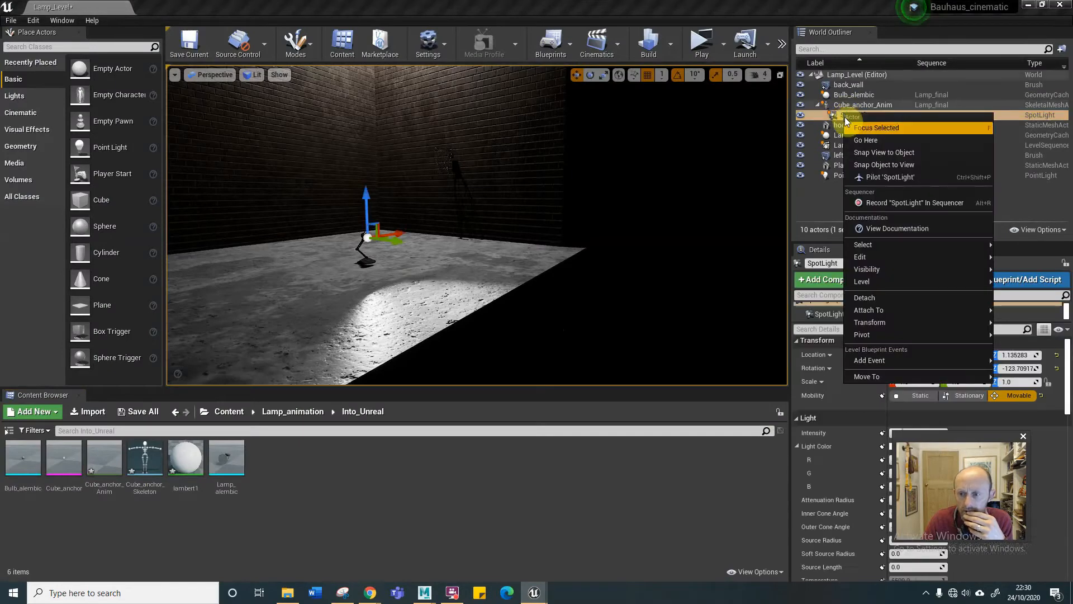
{"action": "left_click", "coordinate": [874, 297]}
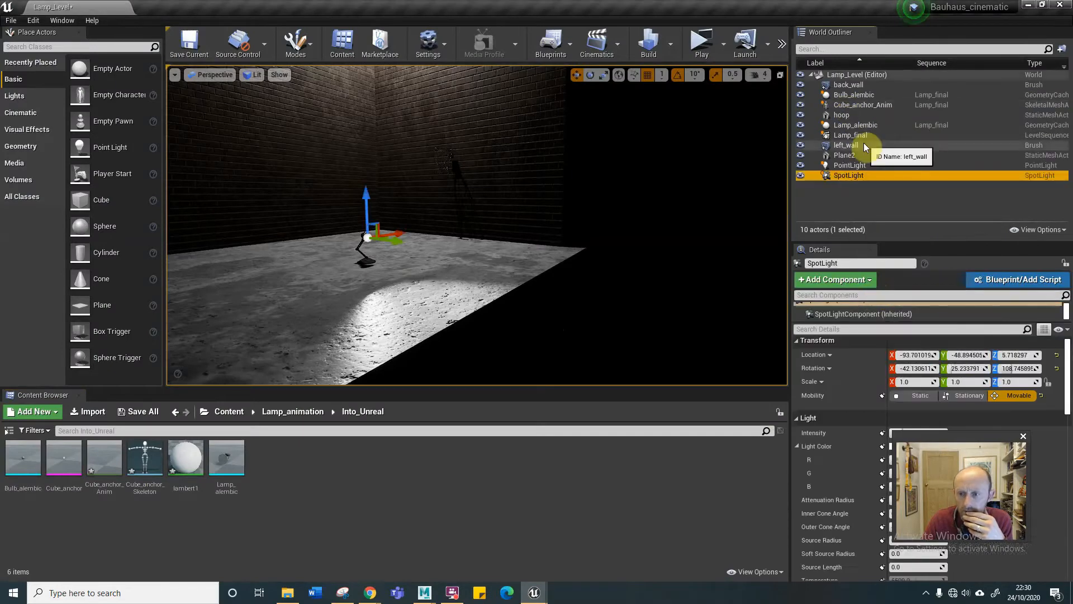
Select Cube_anchor_Anim, bring up the Sequencer and scrub Lamp_final to frame 18 to check the cube's motion.
{"action": "left_click", "coordinate": [864, 107]}
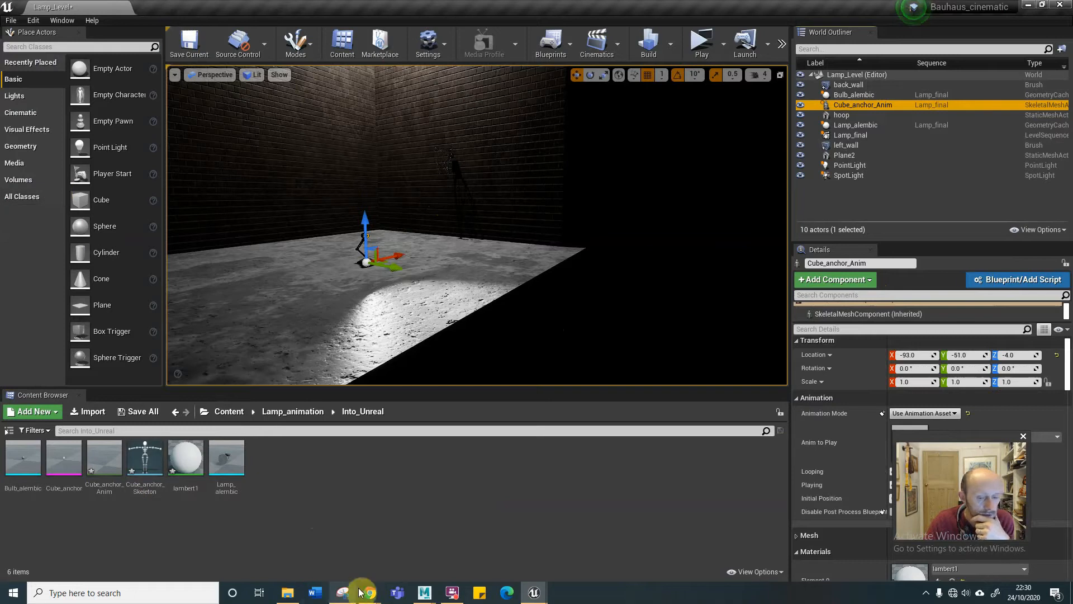
{"action": "mouse_move", "coordinate": [529, 597]}
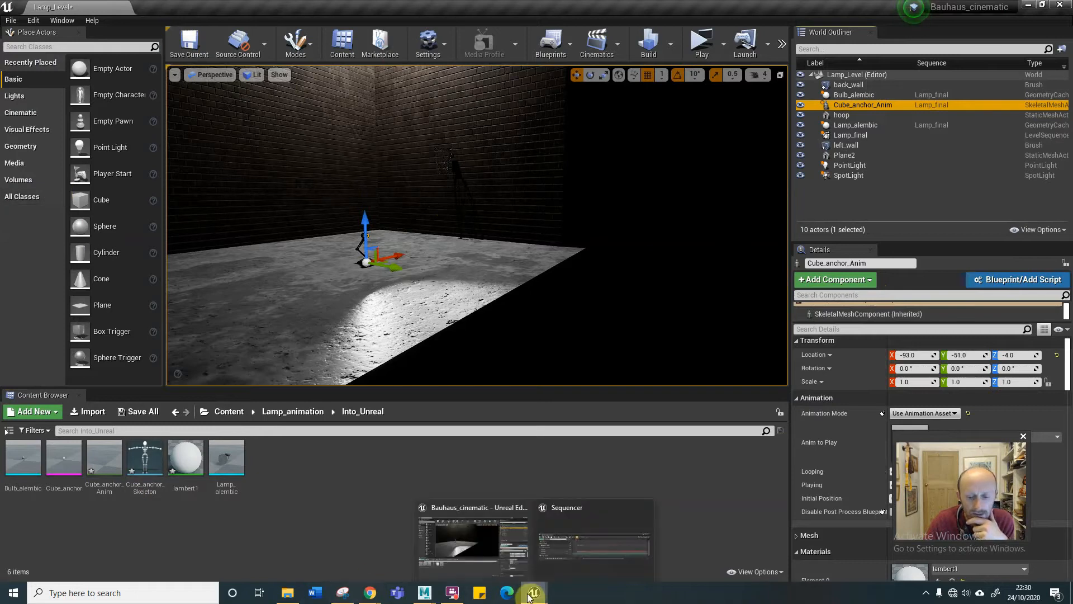
{"action": "left_click", "coordinate": [563, 531]}
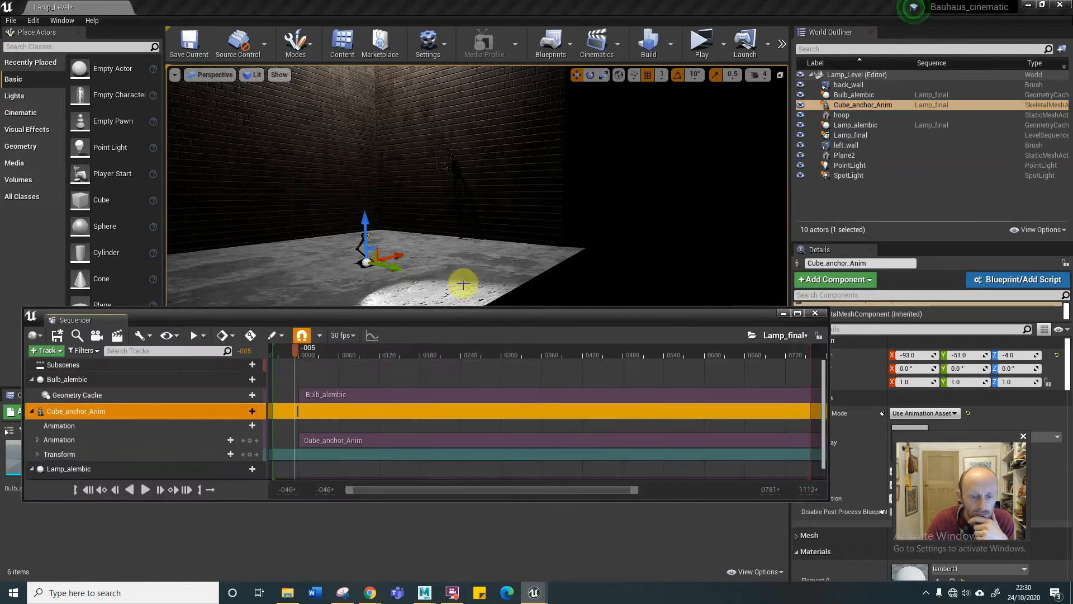
{"action": "mouse_move", "coordinate": [291, 352]}
{"action": "left_mouse_down"}
{"action": "mouse_move", "coordinate": [438, 359]}
{"action": "mouse_move", "coordinate": [328, 344]}
{"action": "mouse_move", "coordinate": [311, 352]}
{"action": "left_mouse_up"}
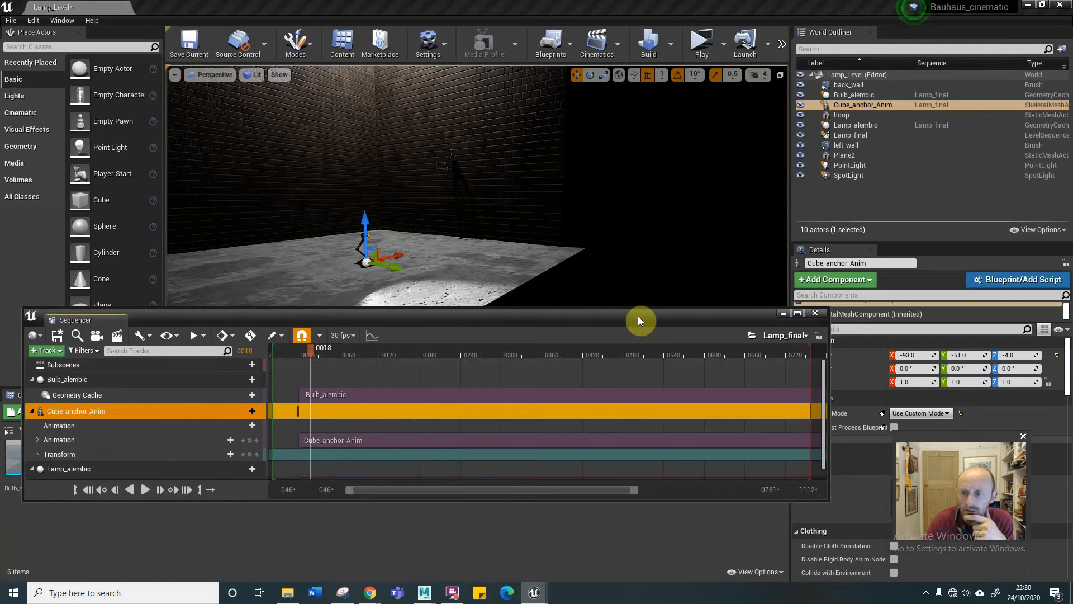
Attach the SpotLight to the pCube1 bone of Cube_anchor_Anim and scrub the sequence to frame 116 to test it.
{"action": "left_click", "coordinate": [843, 176]}
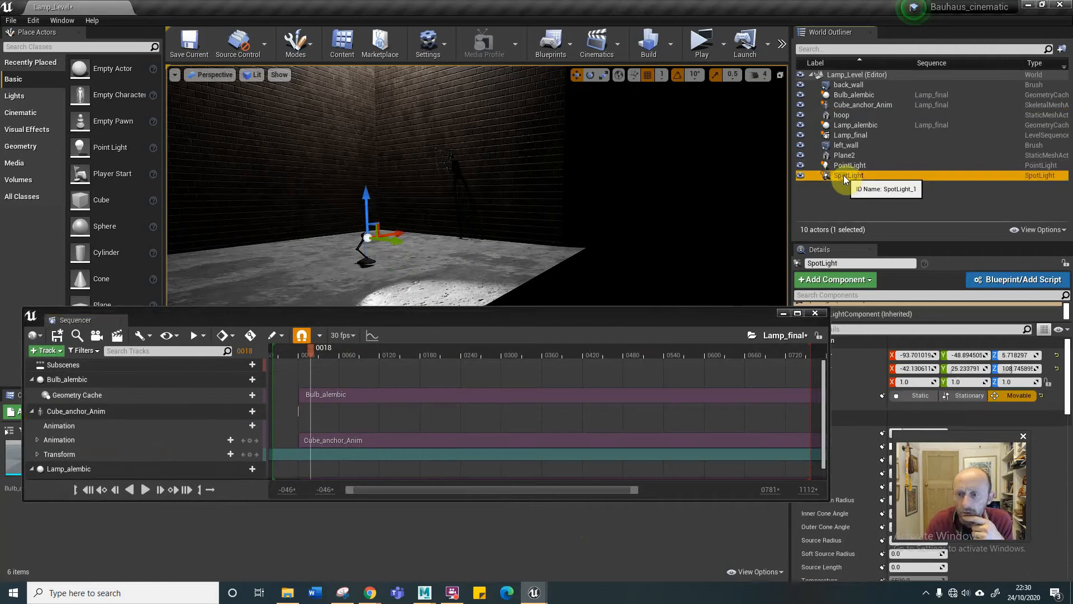
{"action": "left_click_drag", "start_coordinate": [843, 175], "coordinate": [843, 105]}
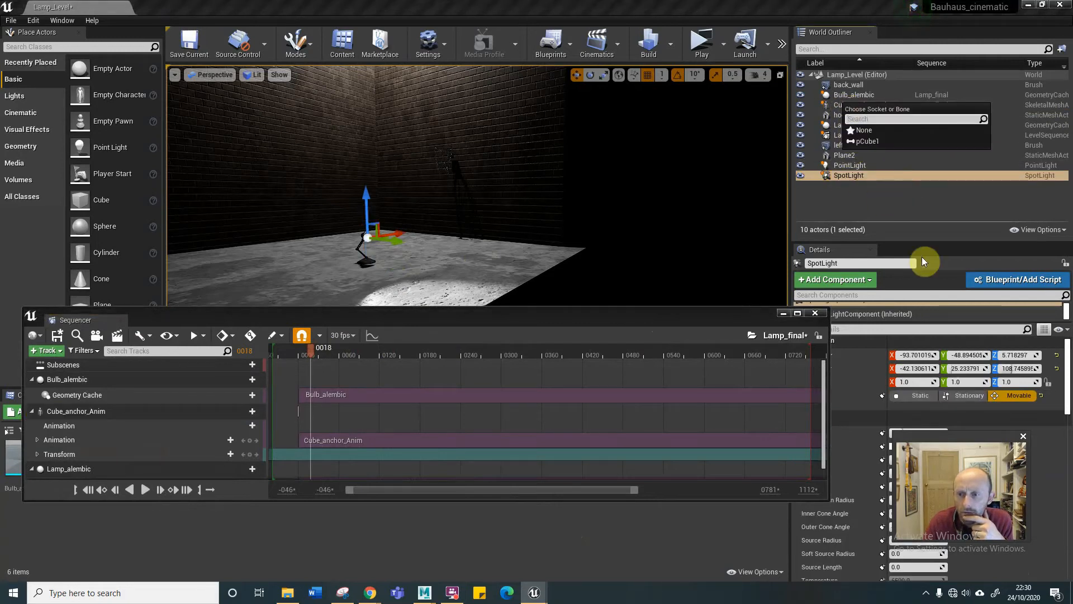
{"action": "left_click", "coordinate": [868, 141]}
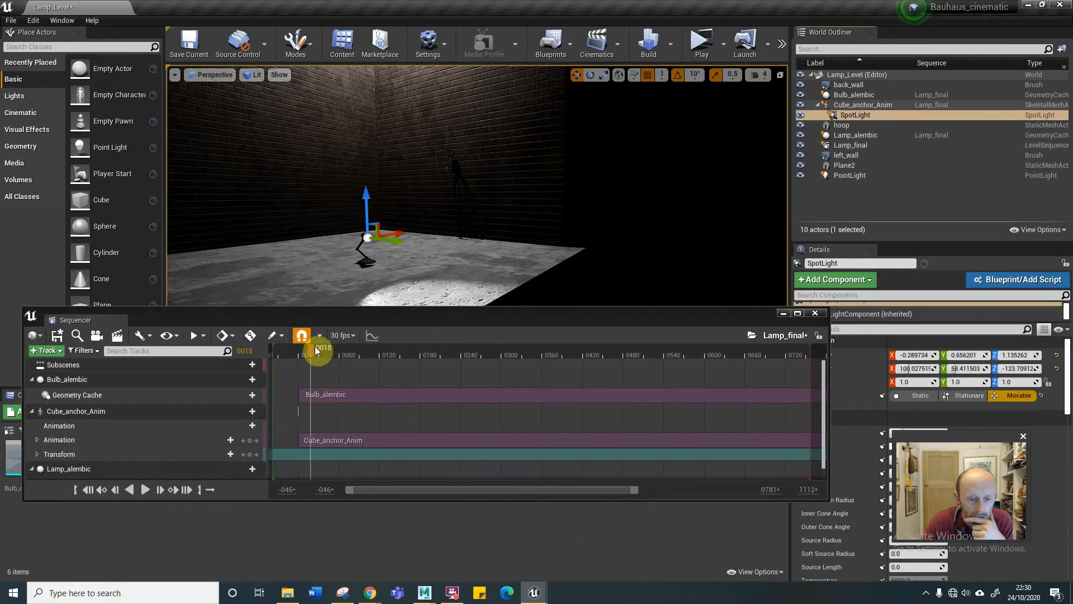
{"action": "left_click_drag", "start_coordinate": [315, 348], "coordinate": [377, 351]}
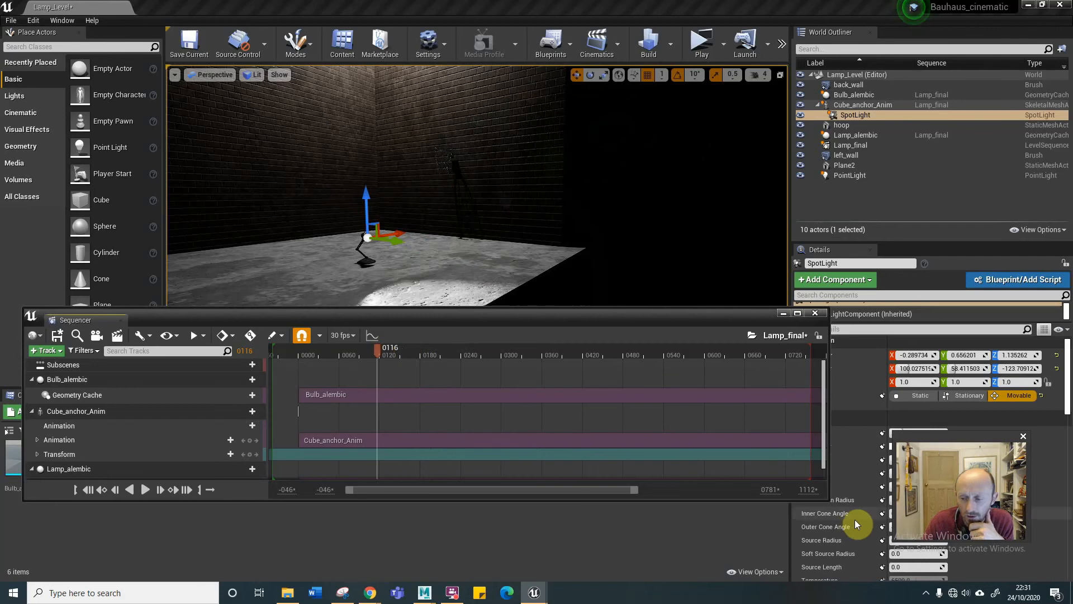